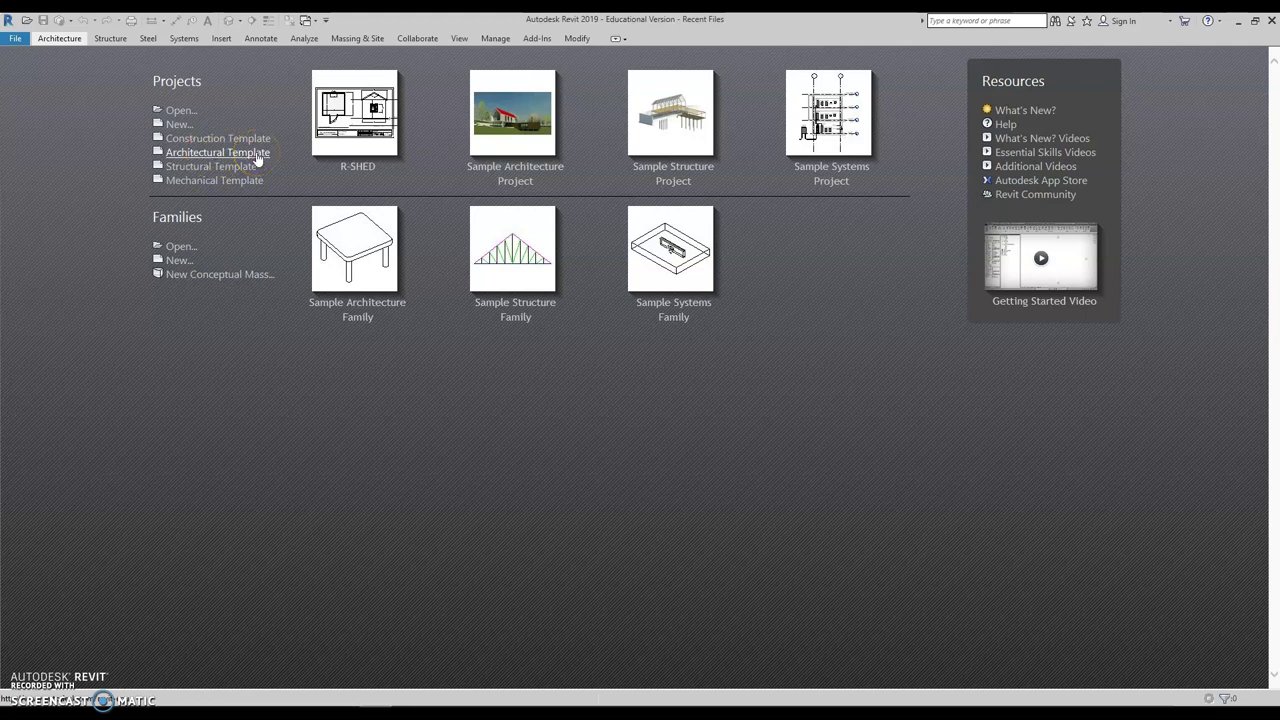
- Create a new project from the Architectural Template on the Recent Files screen
{"action": "left_click", "coordinate": [218, 154]}
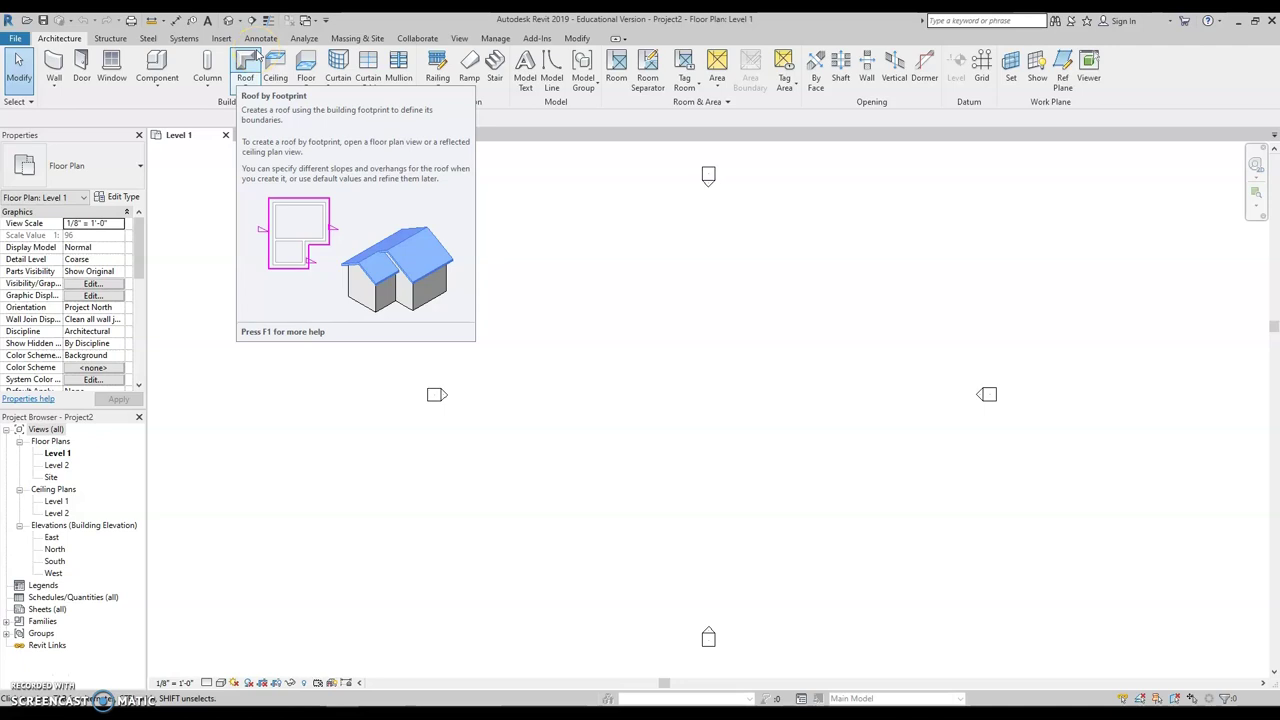
- Insert the Mr T Example image from the Lesson 2.3 folder into the Level 1 plan
{"action": "left_click", "coordinate": [226, 39]}
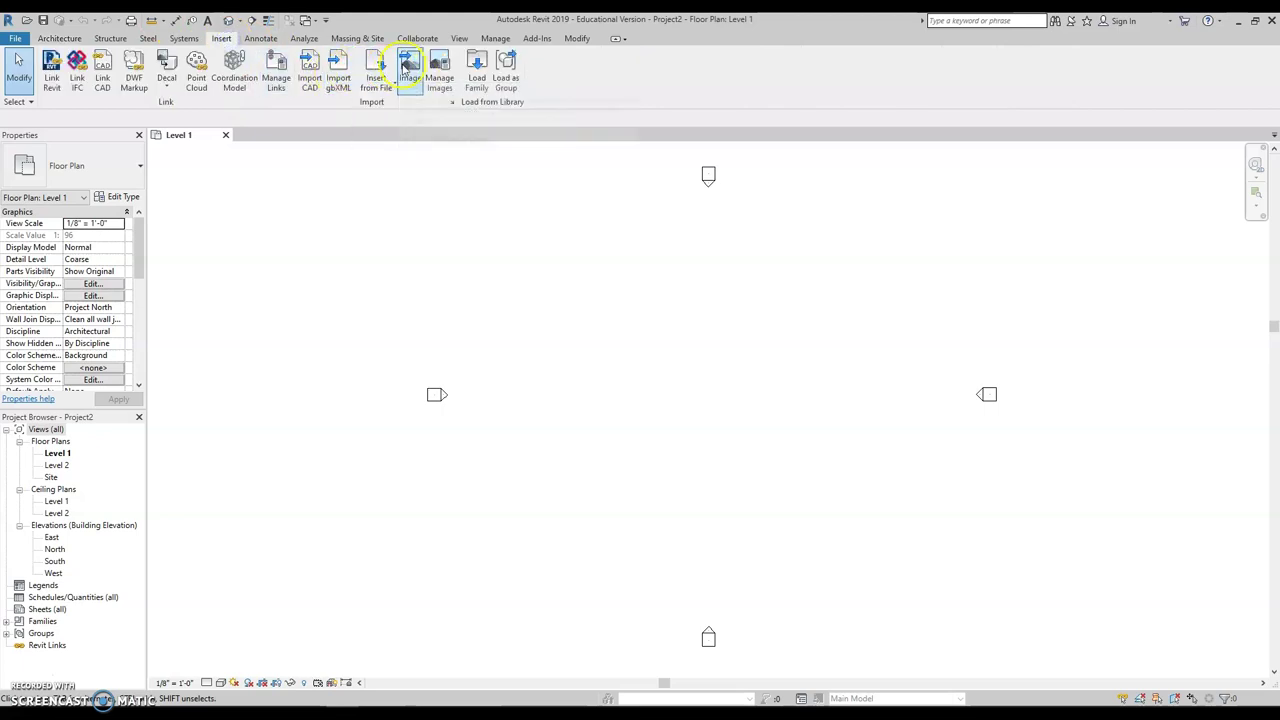
{"action": "left_click", "coordinate": [408, 68]}
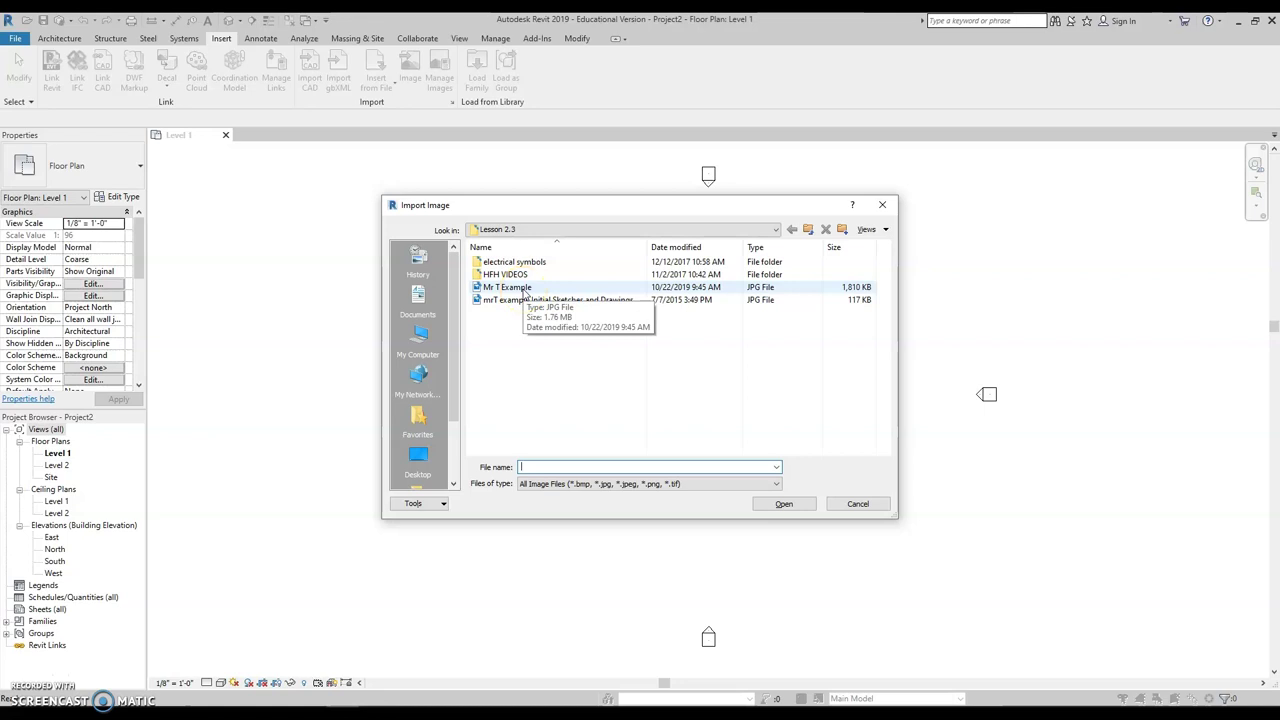
{"action": "left_click", "coordinate": [528, 229]}
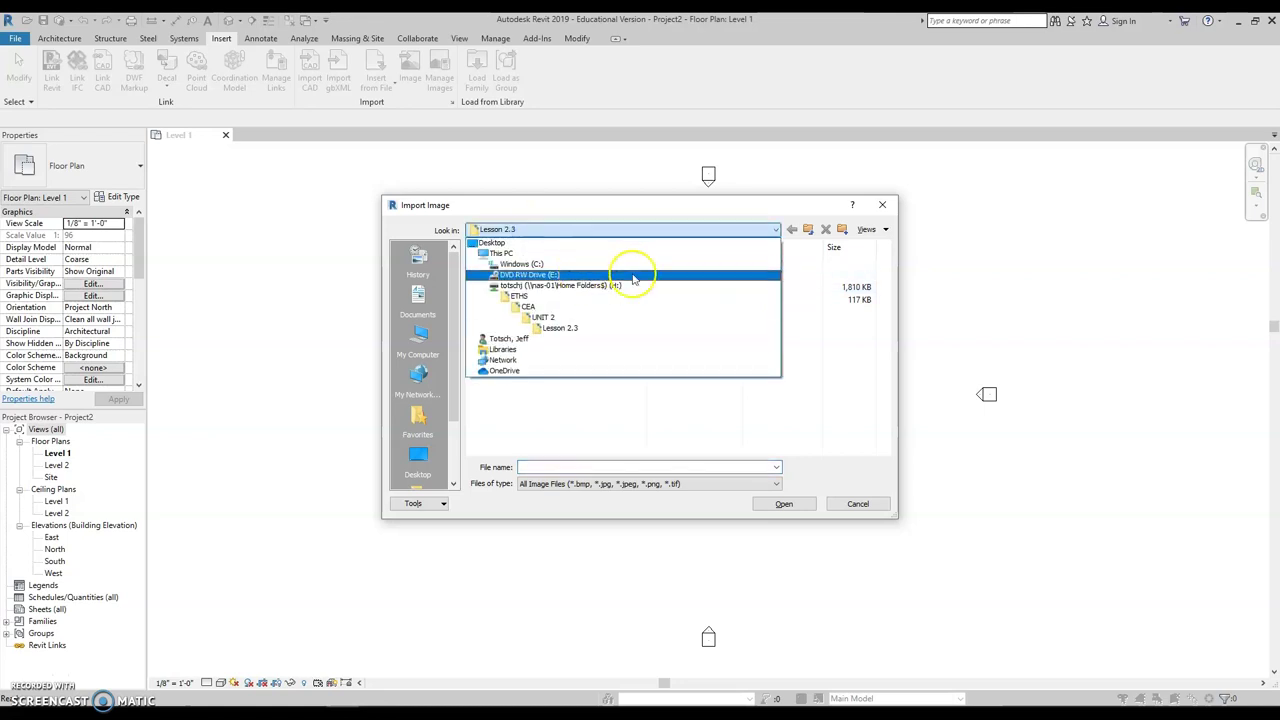
{"action": "left_click", "coordinate": [814, 213]}
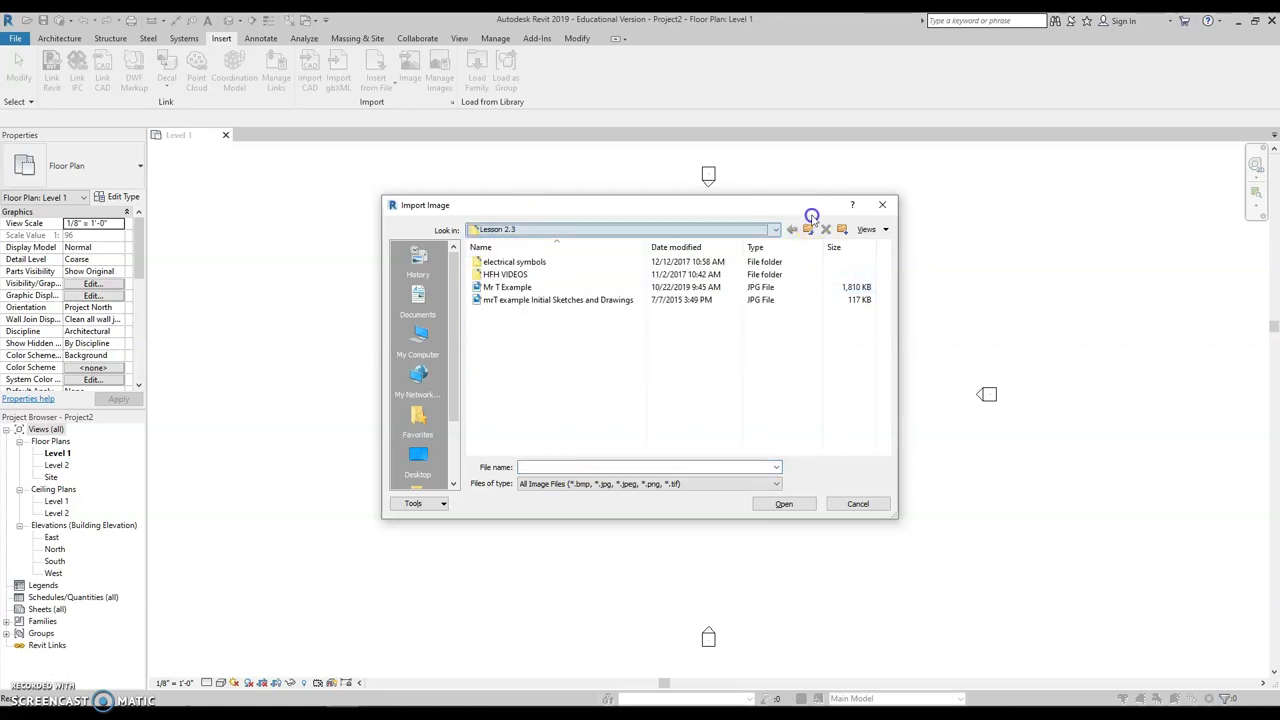
{"action": "left_click", "coordinate": [520, 287]}
{"action": "left_click", "coordinate": [781, 503]}
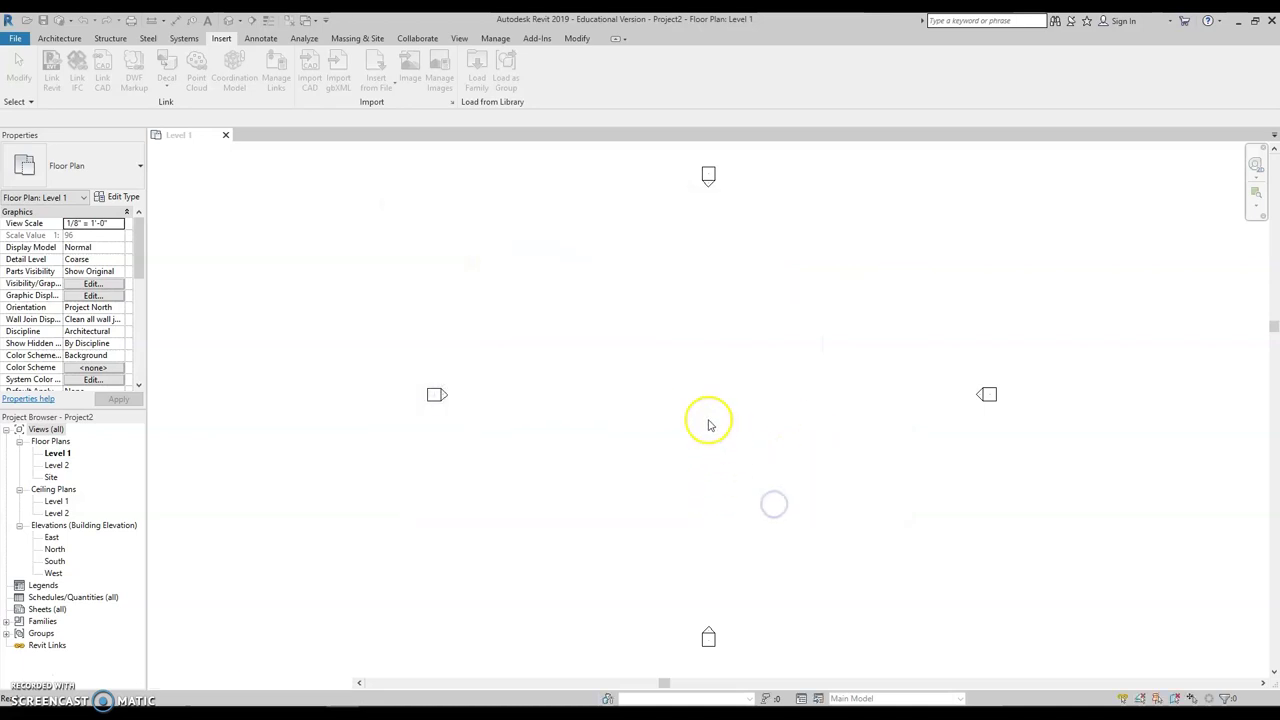
{"action": "left_click", "coordinate": [712, 379]}
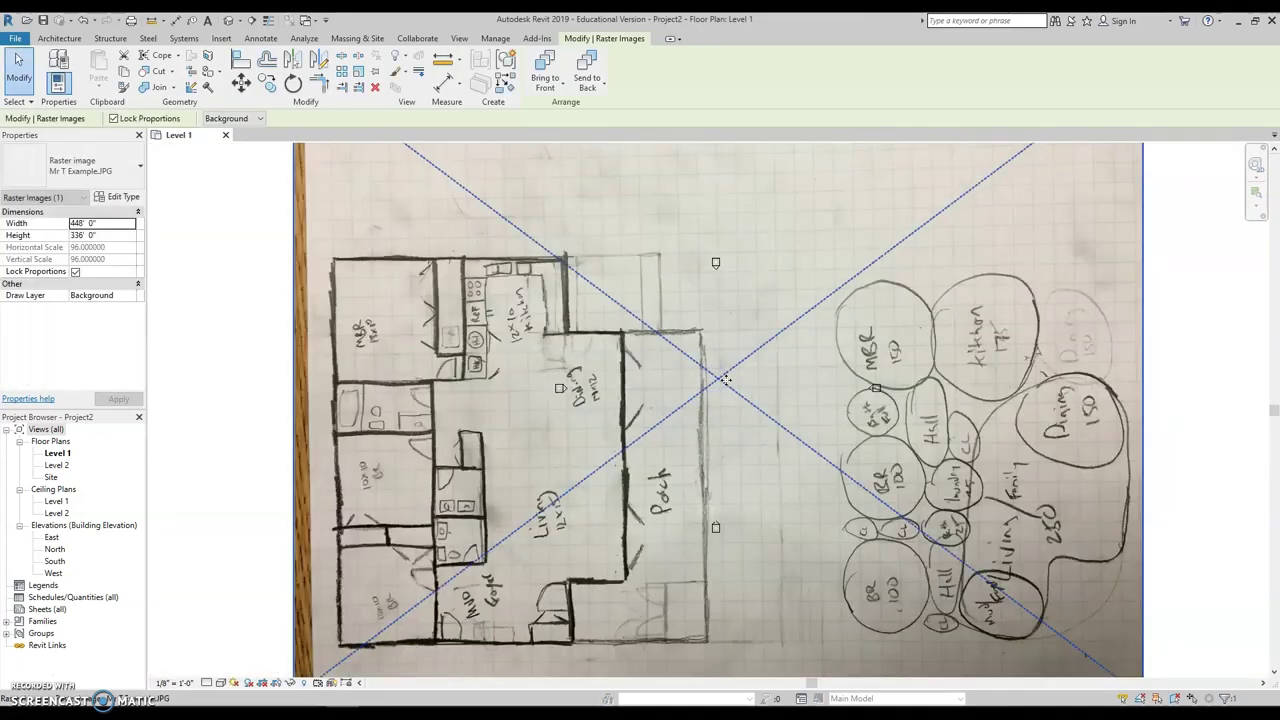
{"action": "scroll", "coordinate": [726, 380], "scroll_direction": "down", "scroll_amount": 2}
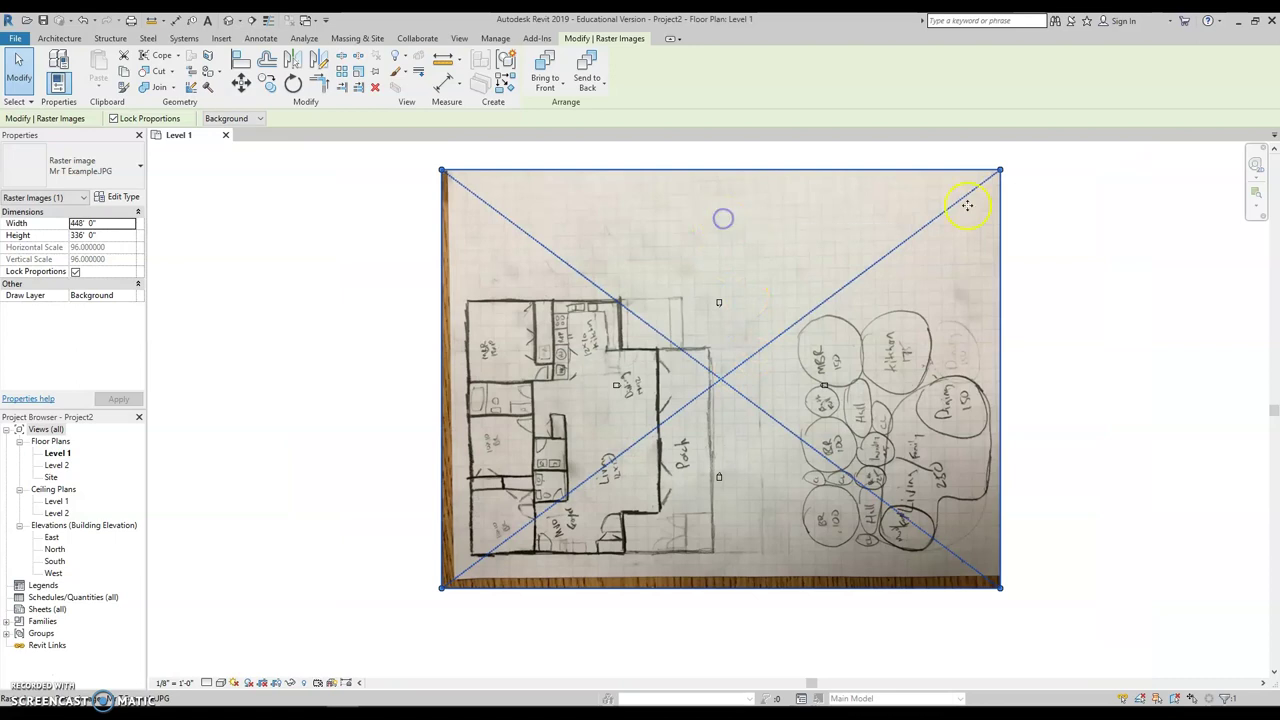
- Rotate the sketch image 90° to portrait orientation and recentre it in the view
{"action": "left_click", "coordinate": [293, 84]}
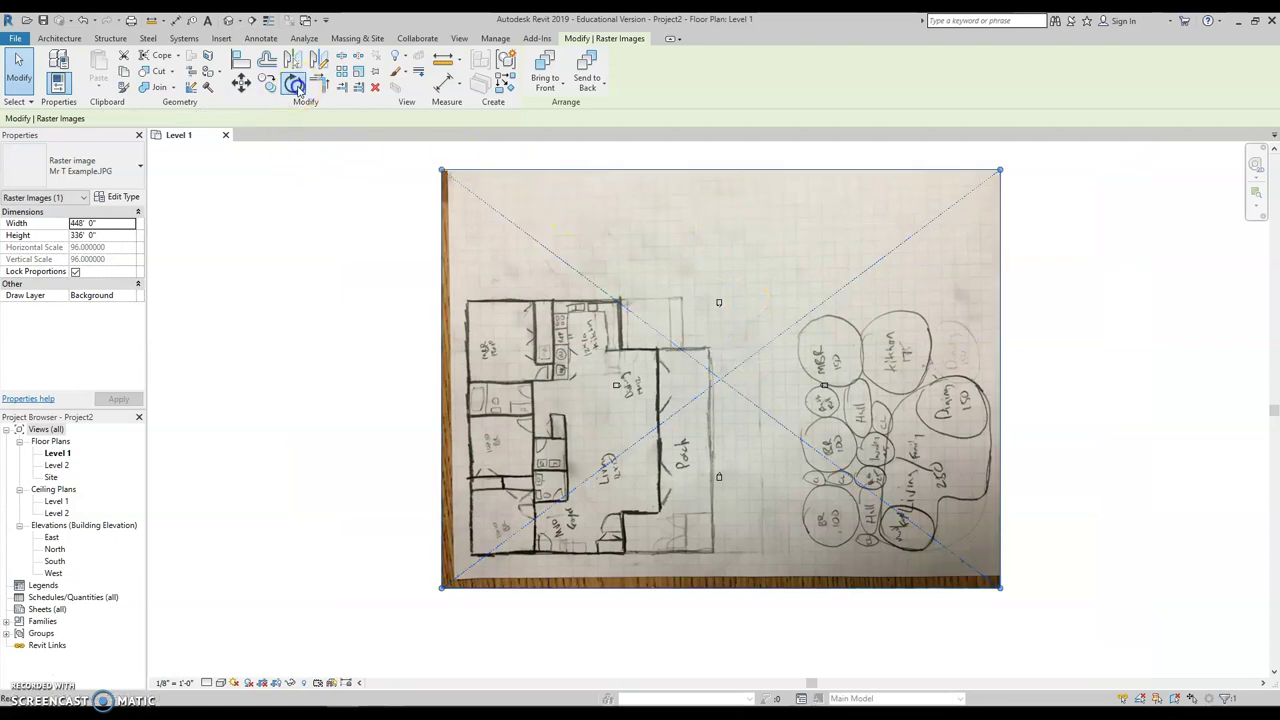
{"action": "middle_click_drag", "start_coordinate": [538, 143], "coordinate": [568, 365]}
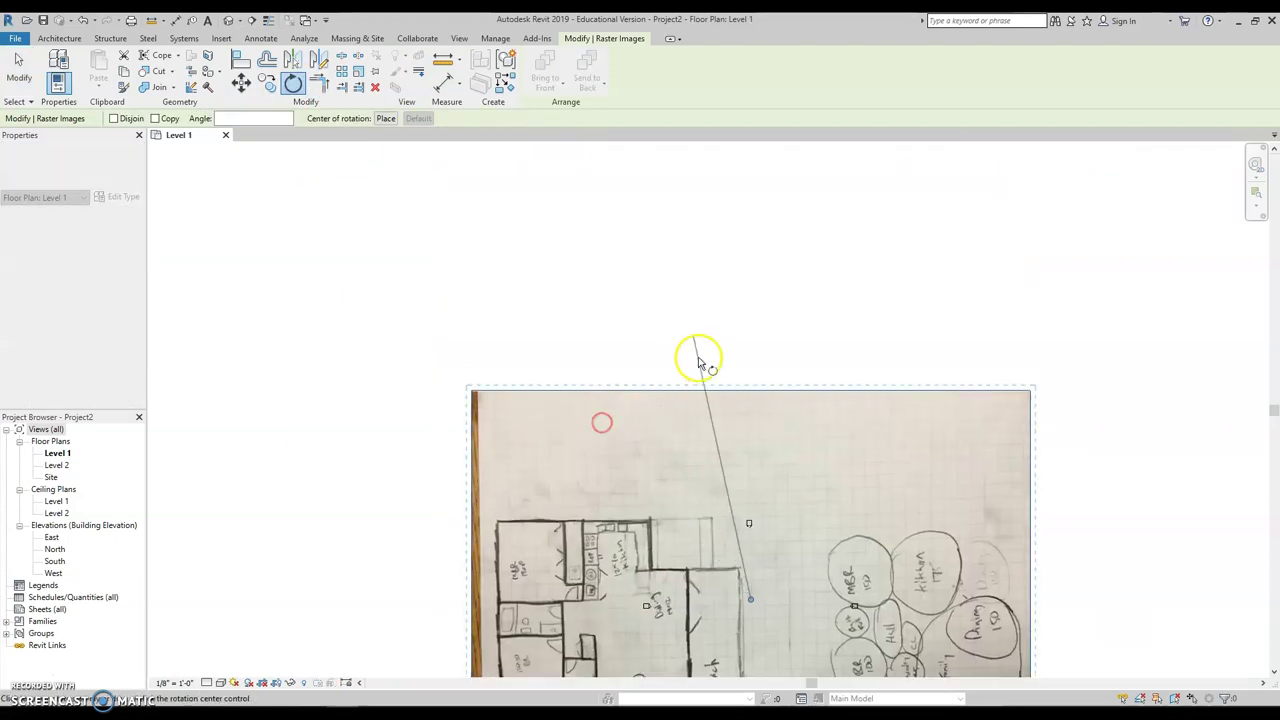
{"action": "left_click", "coordinate": [755, 318]}
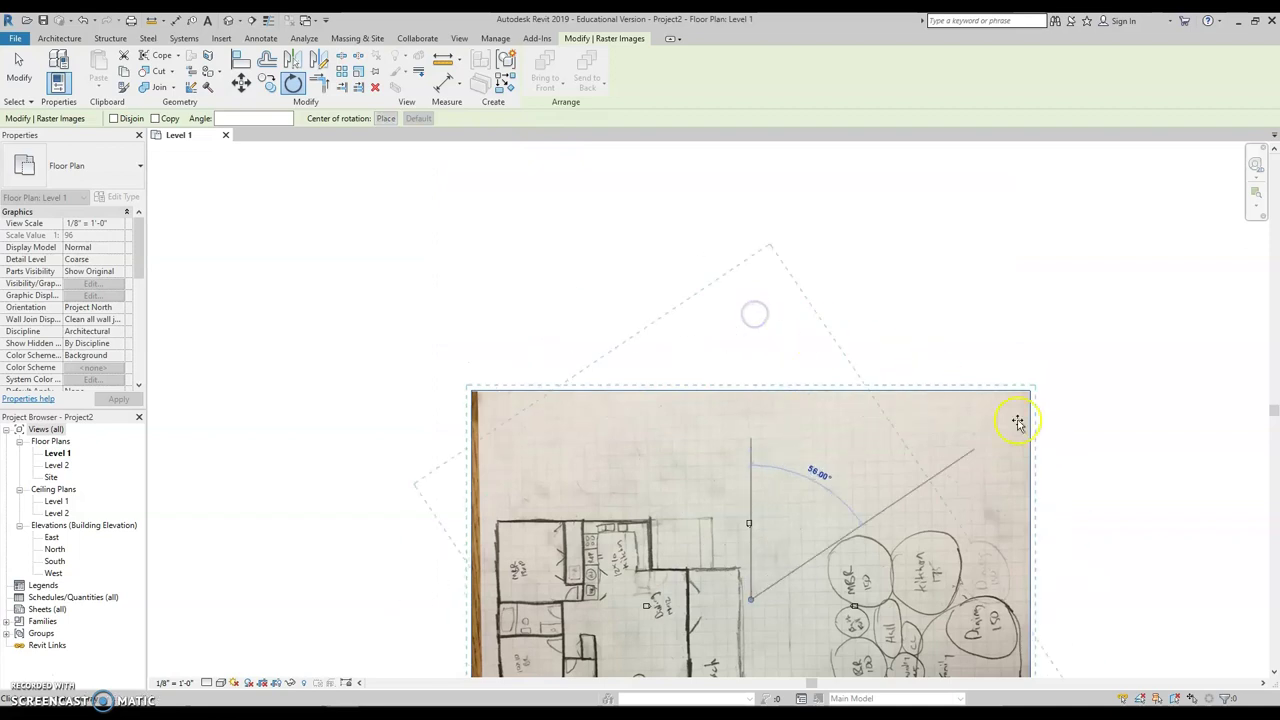
{"action": "left_click", "coordinate": [1083, 605]}
{"action": "middle_click_drag", "start_coordinate": [1083, 600], "coordinate": [886, 394]}
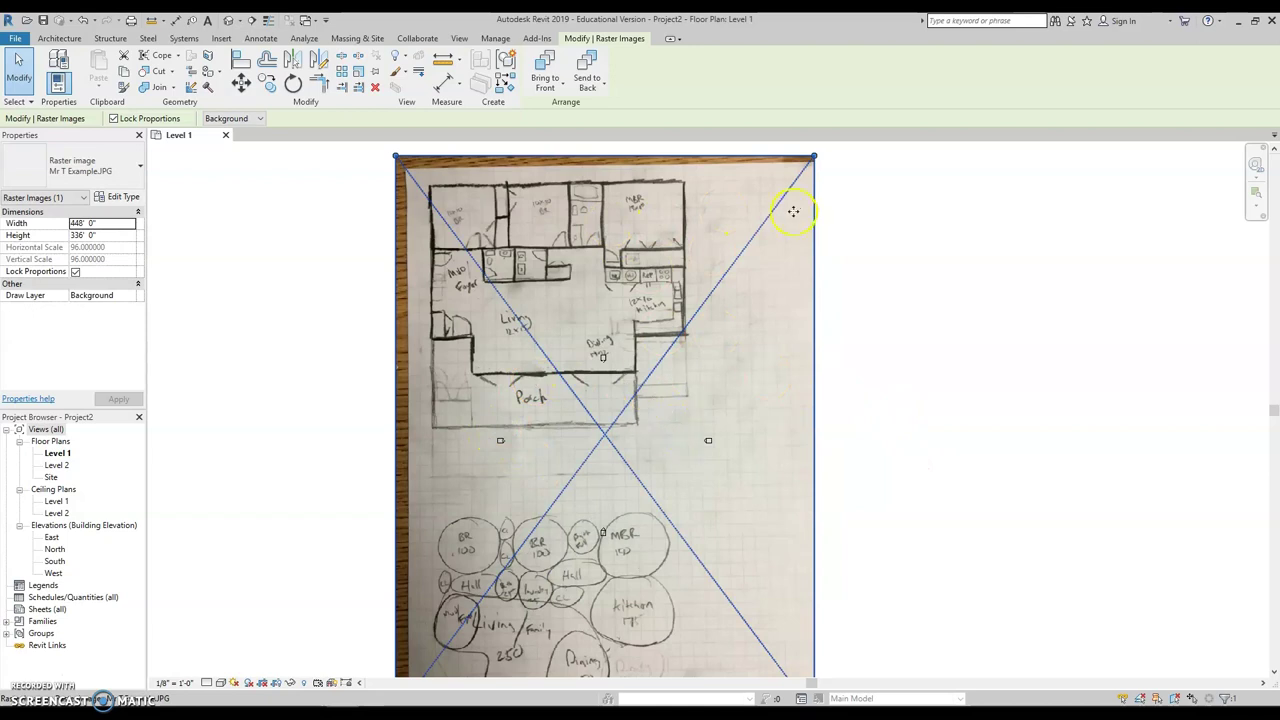
- Scale the sketch proportionally from 448' down to about 159'-5" by 119'-7"
{"action": "left_click_drag", "start_coordinate": [815, 157], "coordinate": [621, 433]}
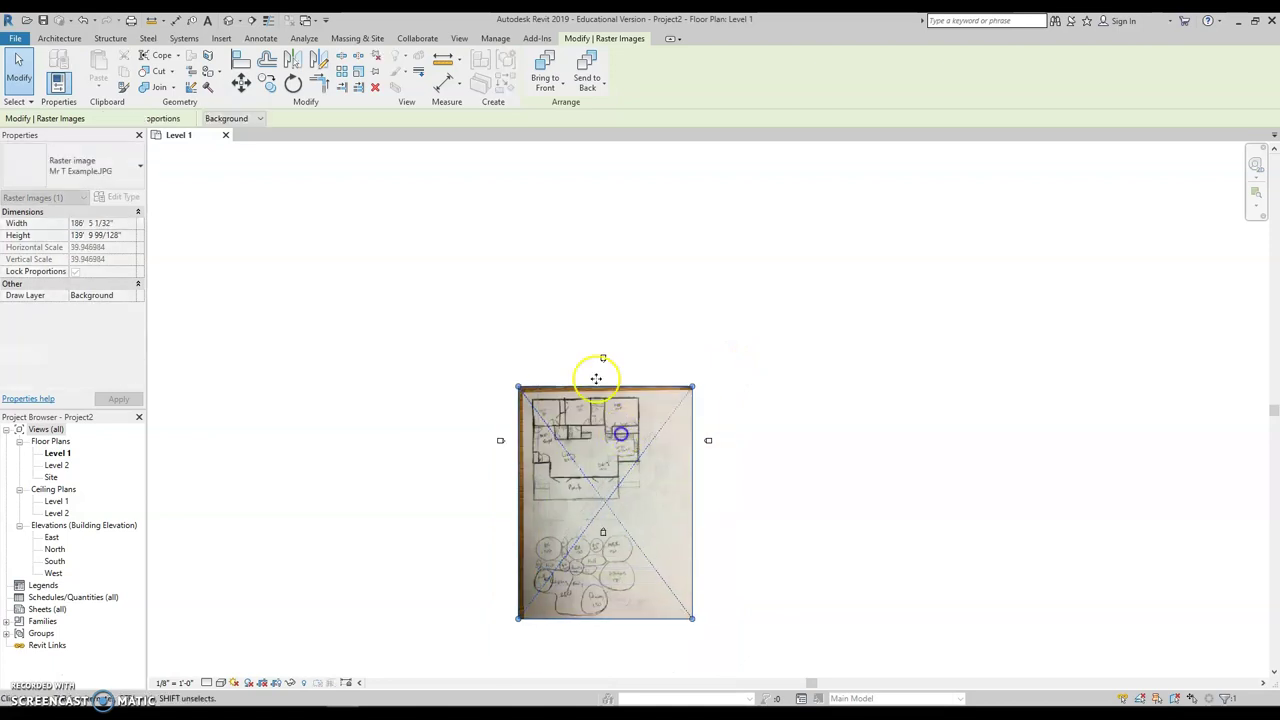
{"action": "scroll", "coordinate": [598, 537], "scroll_direction": "up", "scroll_amount": 3}
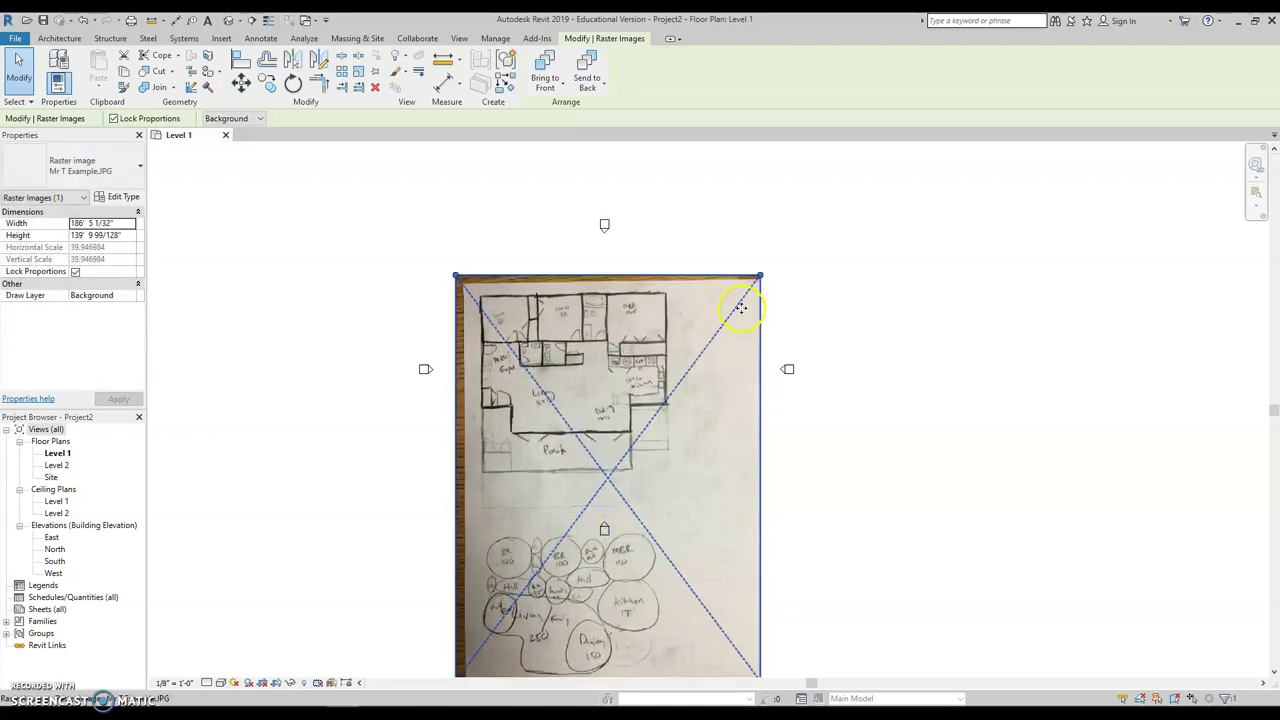
{"action": "left_click_drag", "start_coordinate": [760, 277], "coordinate": [655, 358]}
{"action": "scroll", "coordinate": [655, 360], "scroll_direction": "up", "scroll_amount": 4}
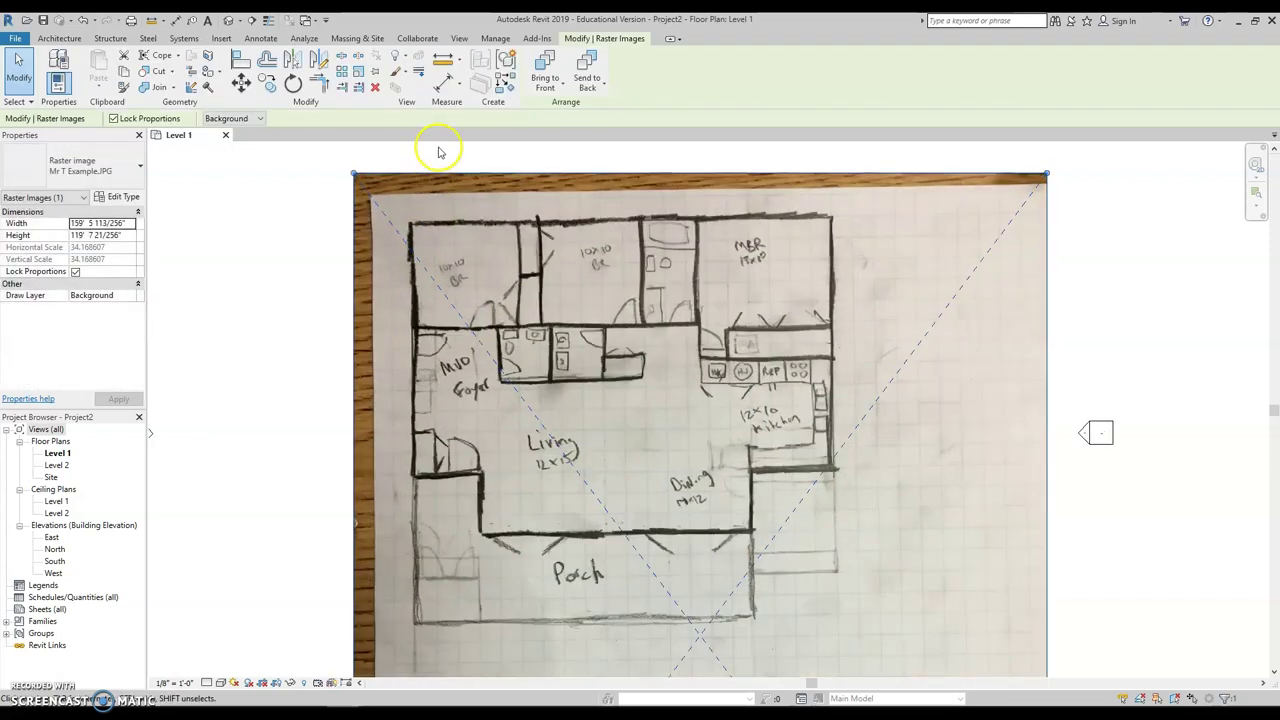
{"action": "scroll", "coordinate": [440, 188], "scroll_direction": "up", "scroll_amount": 2}
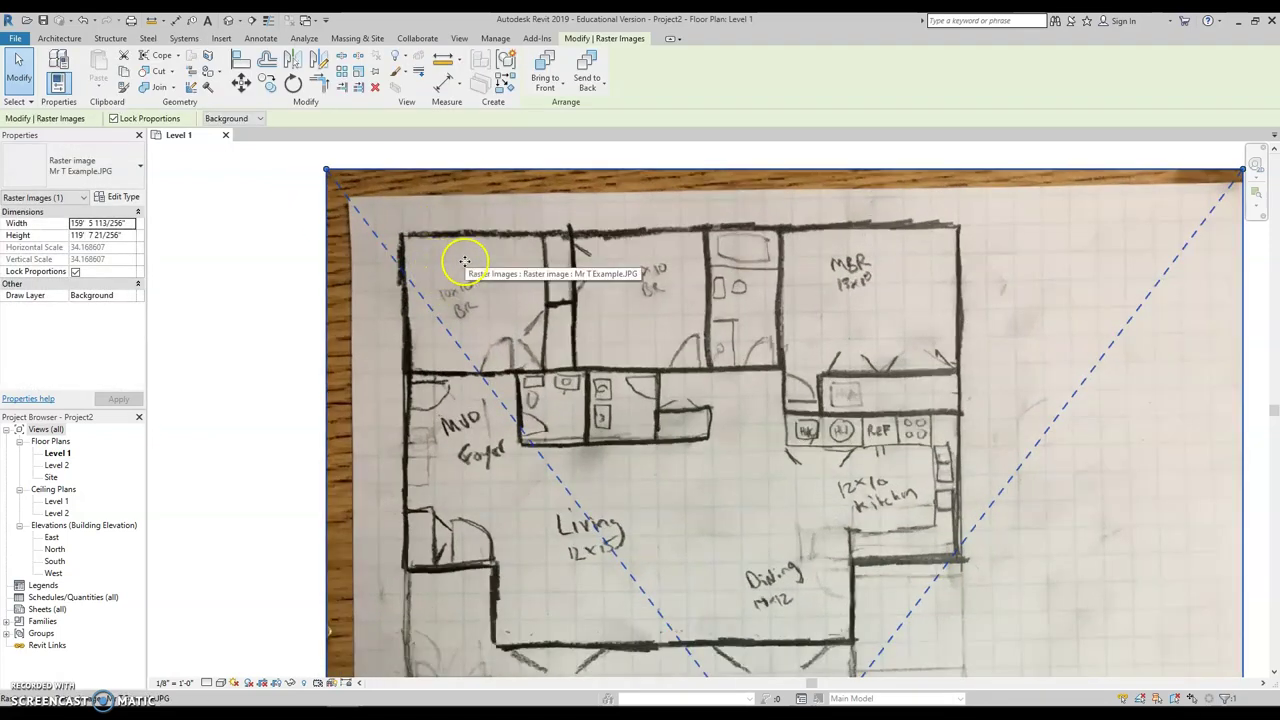
- Start a Model Line over the sketch, then cancel it
{"action": "left_click", "coordinate": [60, 38]}
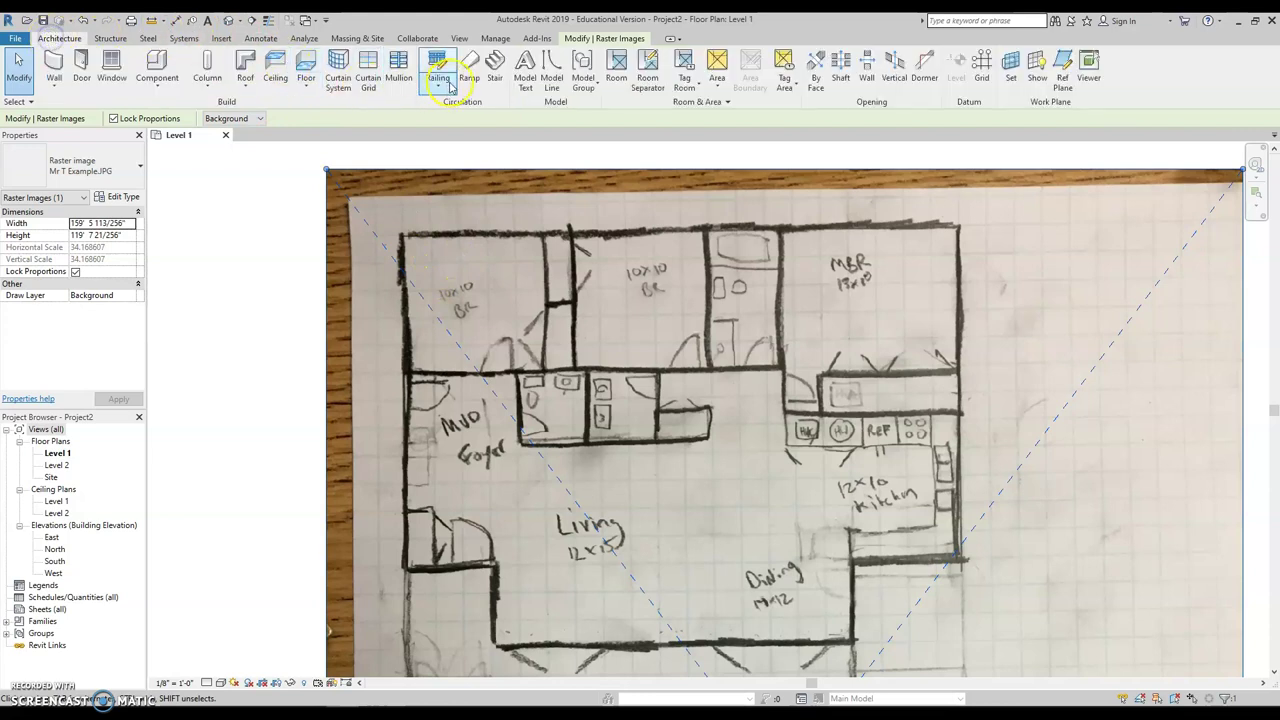
{"action": "left_click", "coordinate": [540, 65]}
{"action": "scroll", "coordinate": [449, 266], "scroll_direction": "up", "scroll_amount": 4}
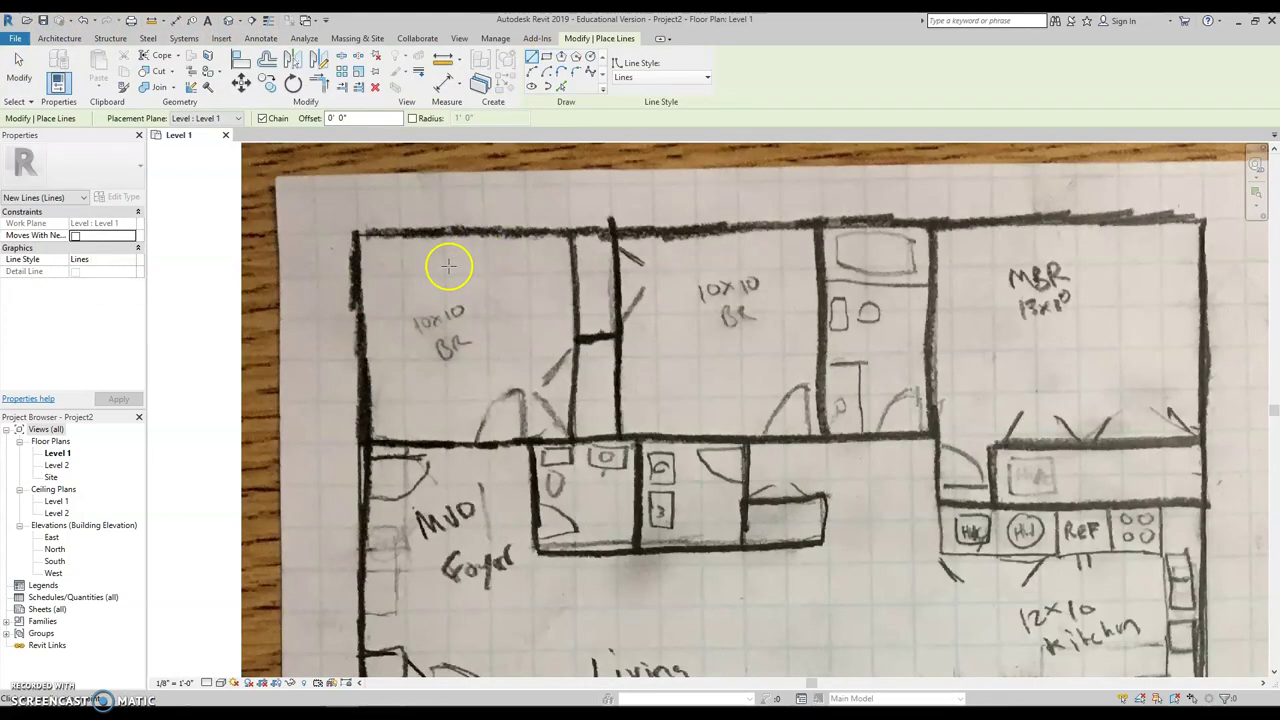
{"action": "left_click", "coordinate": [443, 274]}
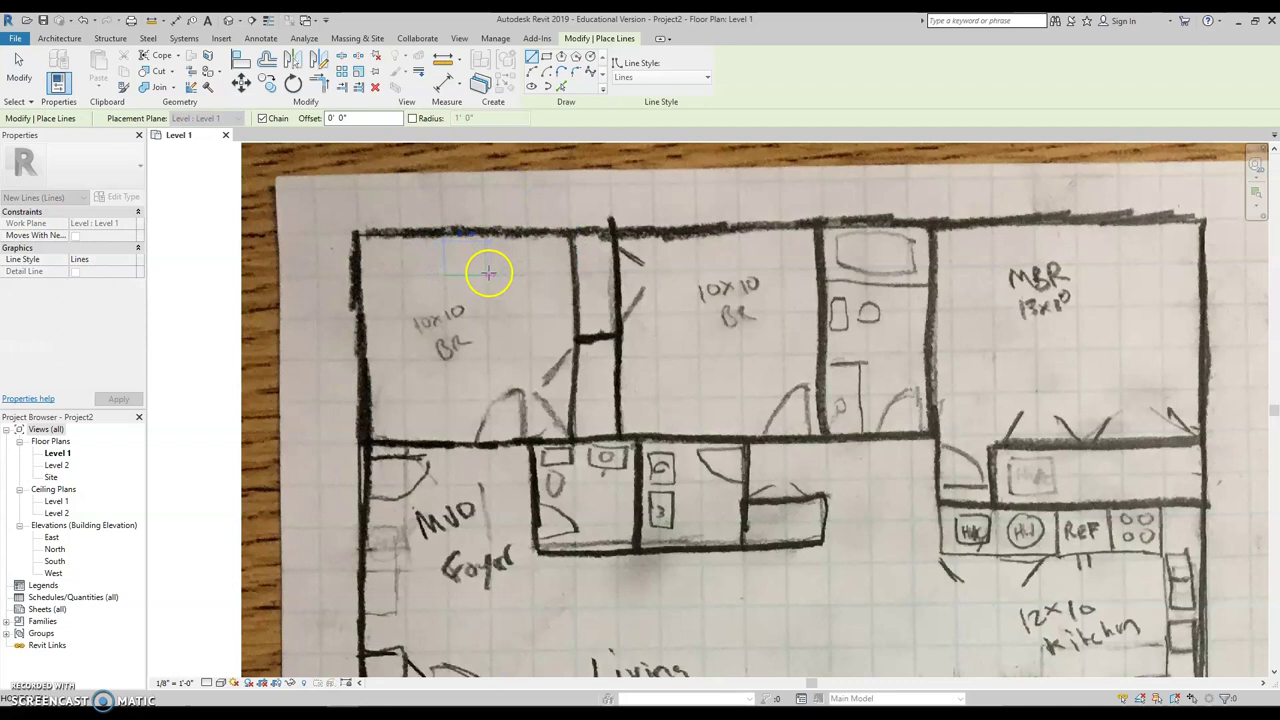
{"action": "scroll", "coordinate": [488, 272], "scroll_direction": "up", "scroll_amount": 2}
{"action": "scroll", "coordinate": [487, 270], "scroll_direction": "down", "scroll_amount": 5}
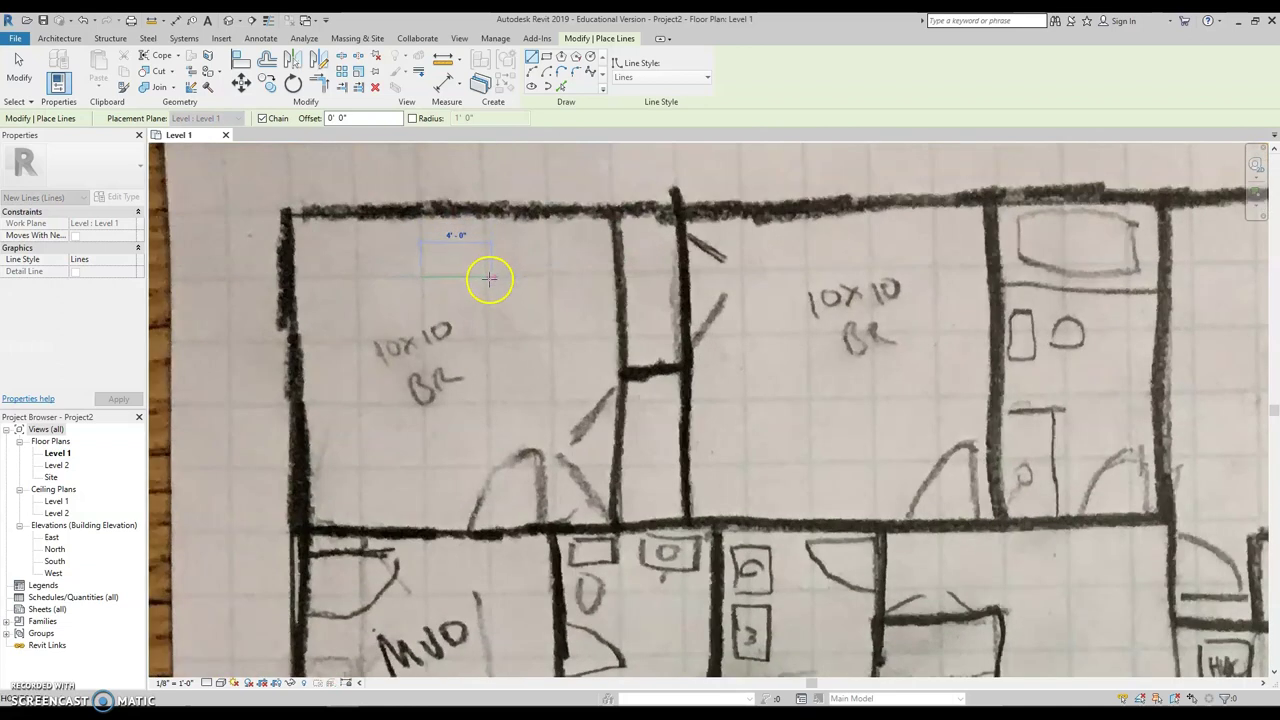
{"action": "scroll", "coordinate": [490, 266], "scroll_direction": "down", "scroll_amount": 2}
{"action": "key", "text": "Escape"}
{"action": "key", "text": "Escape"}
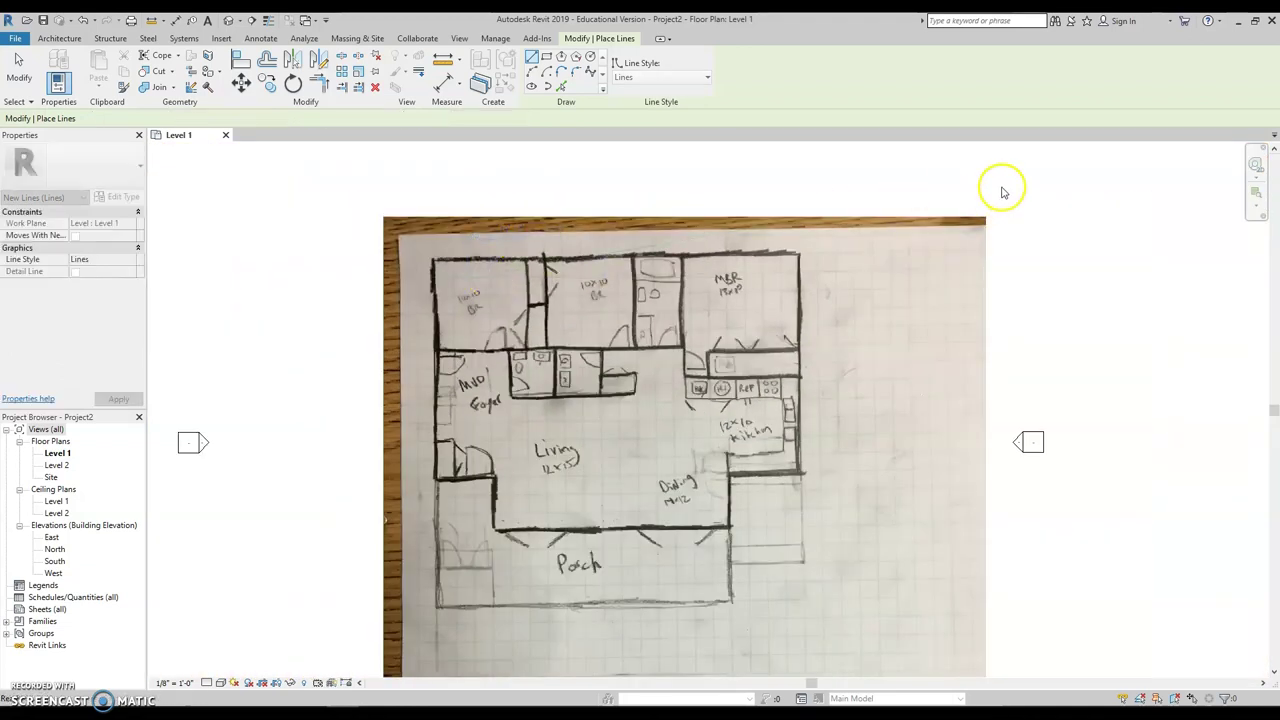
- Shrink the sketch image further and fit the whole sketch into the view
{"action": "left_click", "coordinate": [986, 217]}
{"action": "mouse_move", "coordinate": [990, 218]}
{"action": "left_mouse_down"}
{"action": "mouse_move", "coordinate": [860, 357]}
{"action": "mouse_move", "coordinate": [841, 412]}
{"action": "mouse_move", "coordinate": [783, 437]}
{"action": "left_mouse_up"}
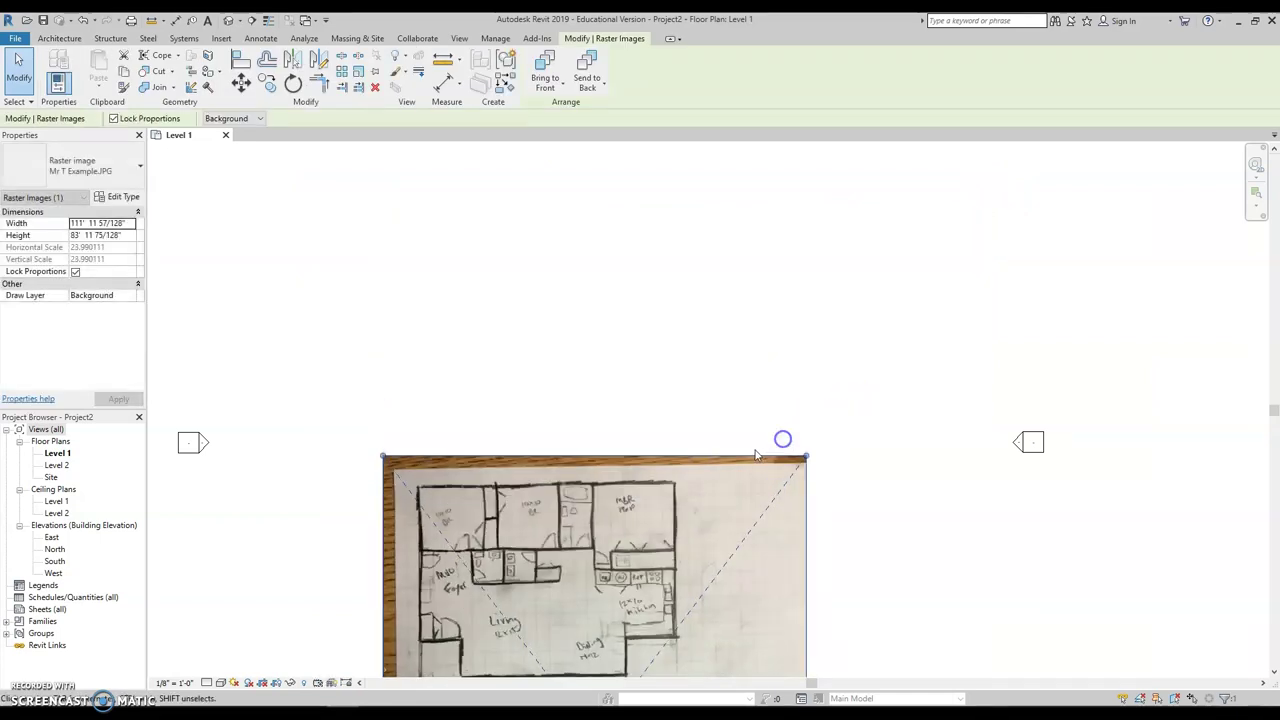
{"action": "middle_click", "coordinate": [783, 437]}
{"action": "middle_click", "coordinate": [783, 437]}
{"action": "scroll", "coordinate": [660, 310], "scroll_direction": "up", "scroll_amount": 5}
{"action": "scroll", "coordinate": [640, 320], "scroll_direction": "up", "scroll_amount": 2}
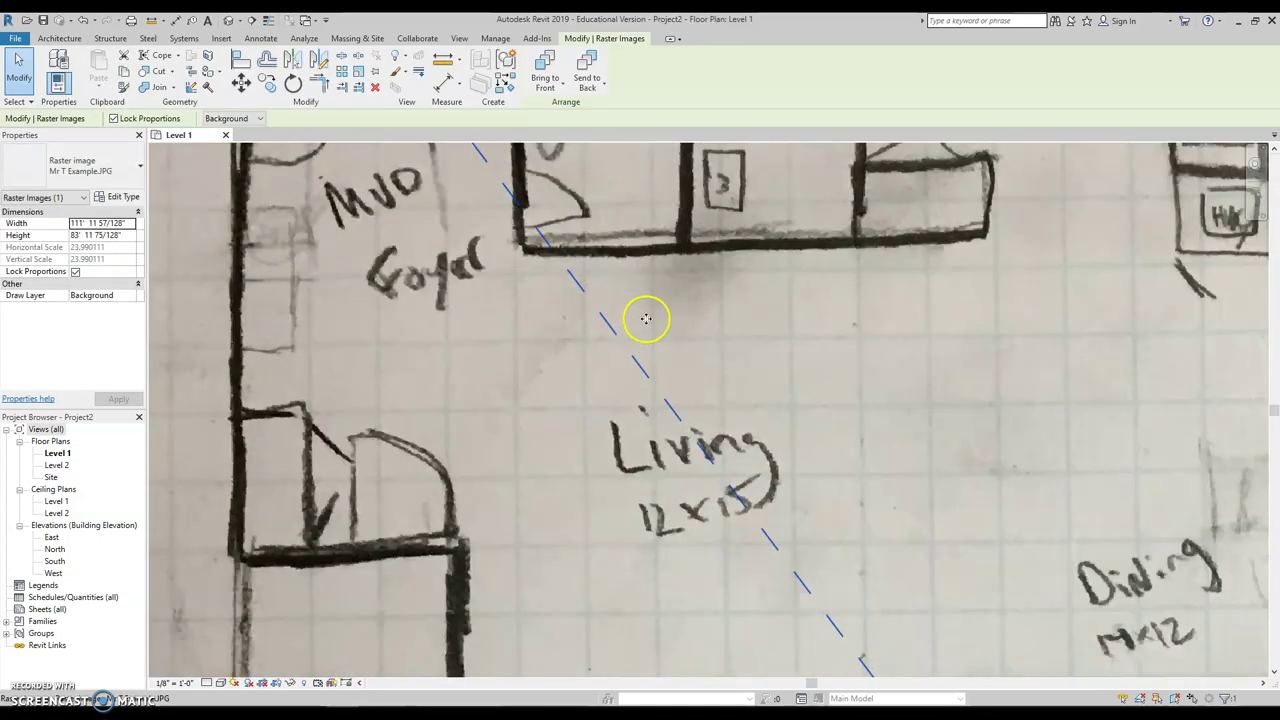
- Begin another model line on the sketch and exit line drawing
{"action": "left_click", "coordinate": [59, 38]}
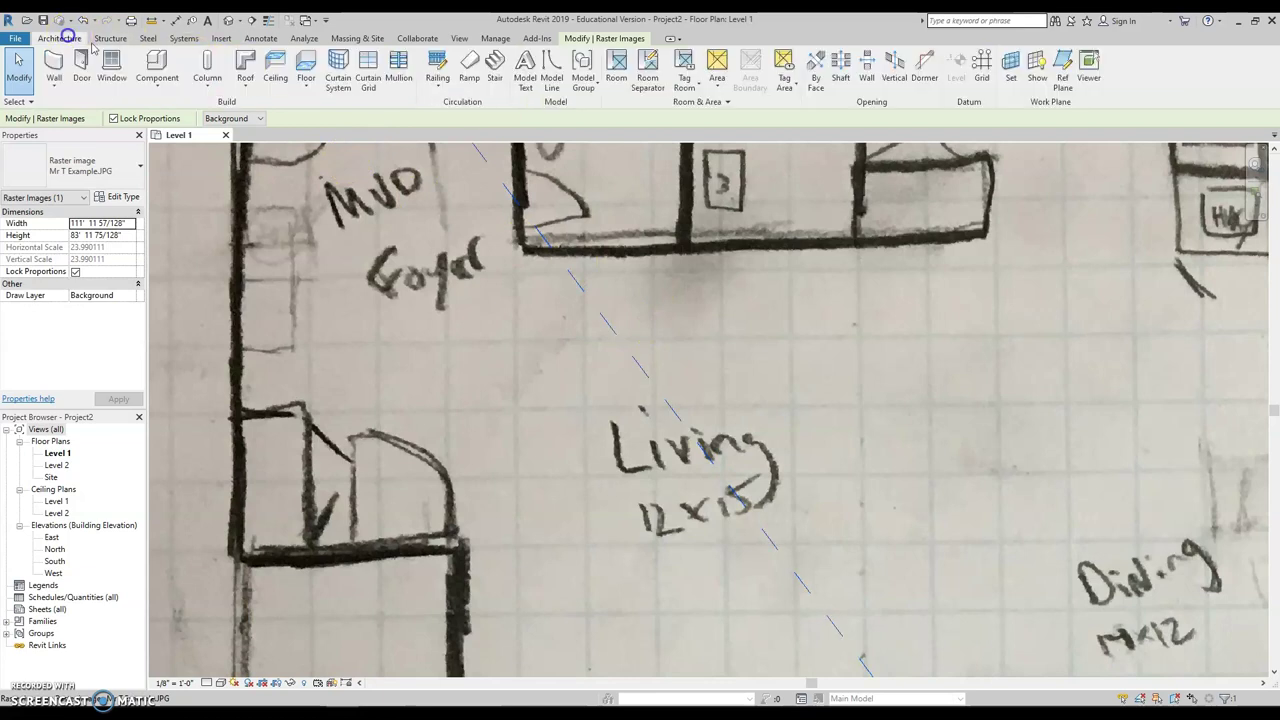
{"action": "left_click", "coordinate": [552, 72]}
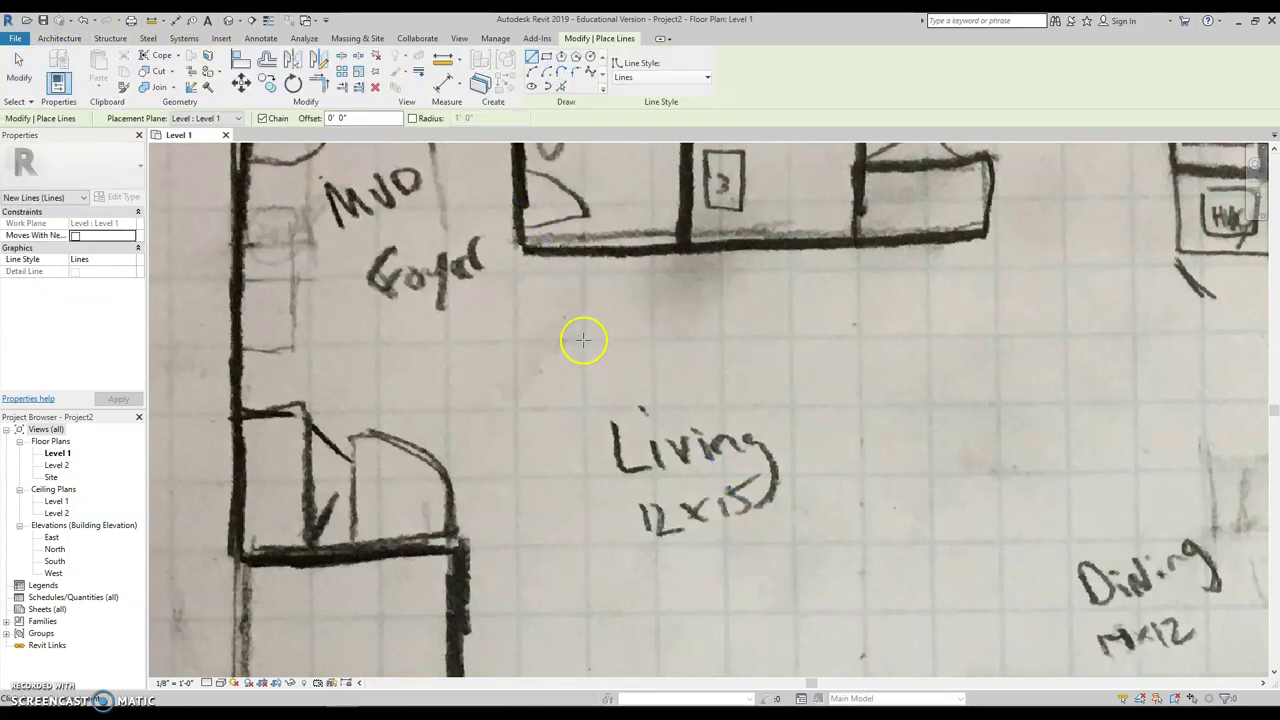
{"action": "left_click", "coordinate": [583, 340]}
{"action": "key", "text": "Escape"}
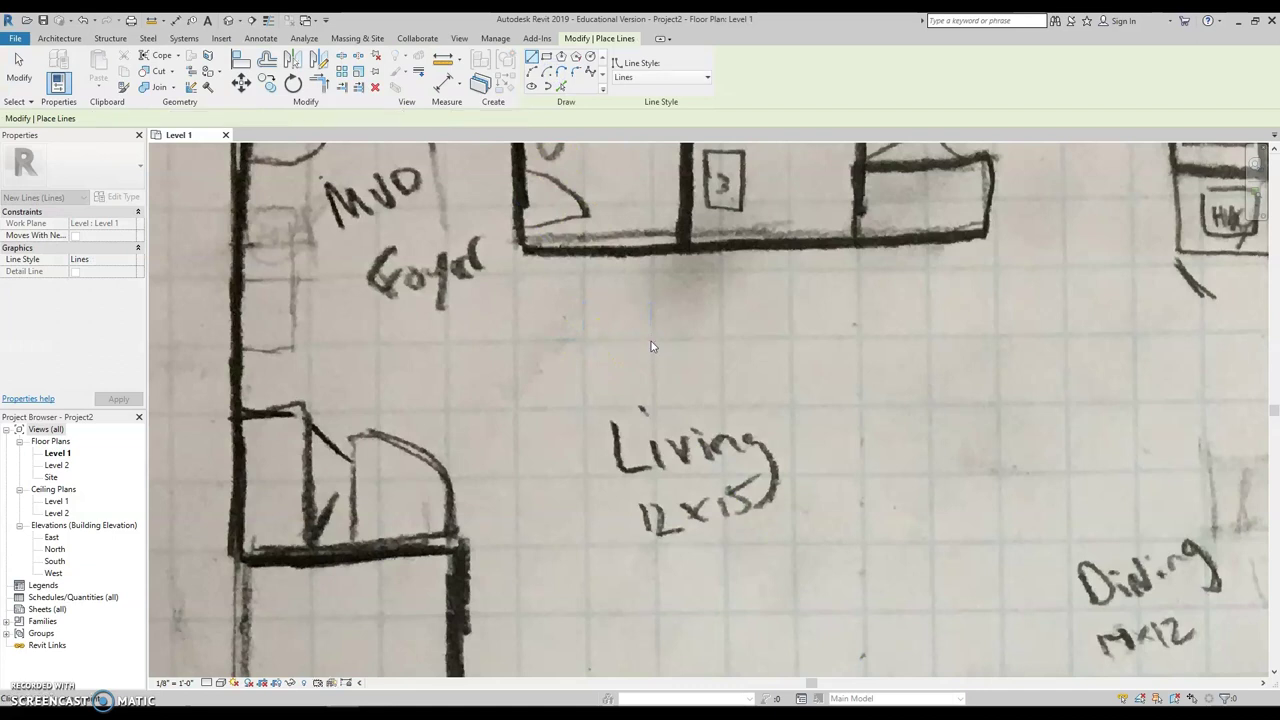
{"action": "scroll", "coordinate": [651, 341], "scroll_direction": "down", "scroll_amount": 5}
{"action": "scroll", "coordinate": [594, 304], "scroll_direction": "down", "scroll_amount": 1}
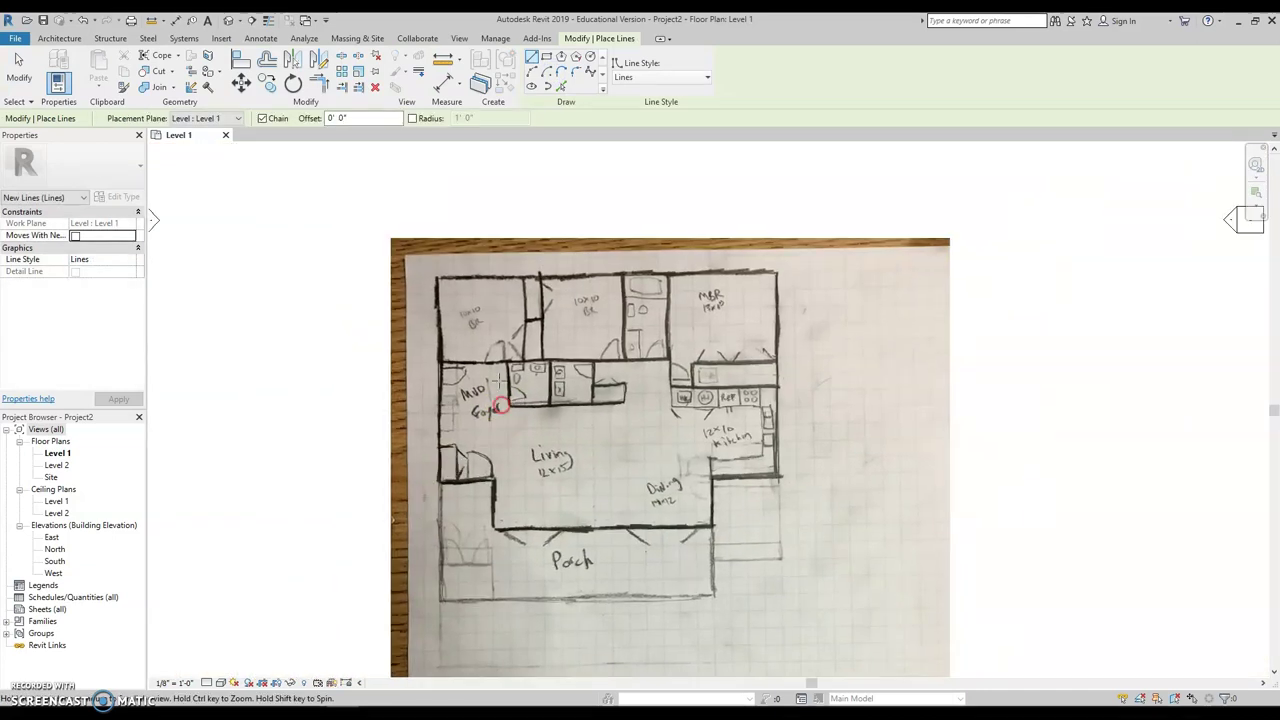
{"action": "key", "text": "Escape"}
- Resize the sketch from its top-left corner, then undo that resize
{"action": "left_click", "coordinate": [387, 240]}
{"action": "left_click_drag", "start_coordinate": [387, 240], "coordinate": [543, 403]}
{"action": "middle_click_drag", "start_coordinate": [543, 403], "coordinate": [443, 243]}
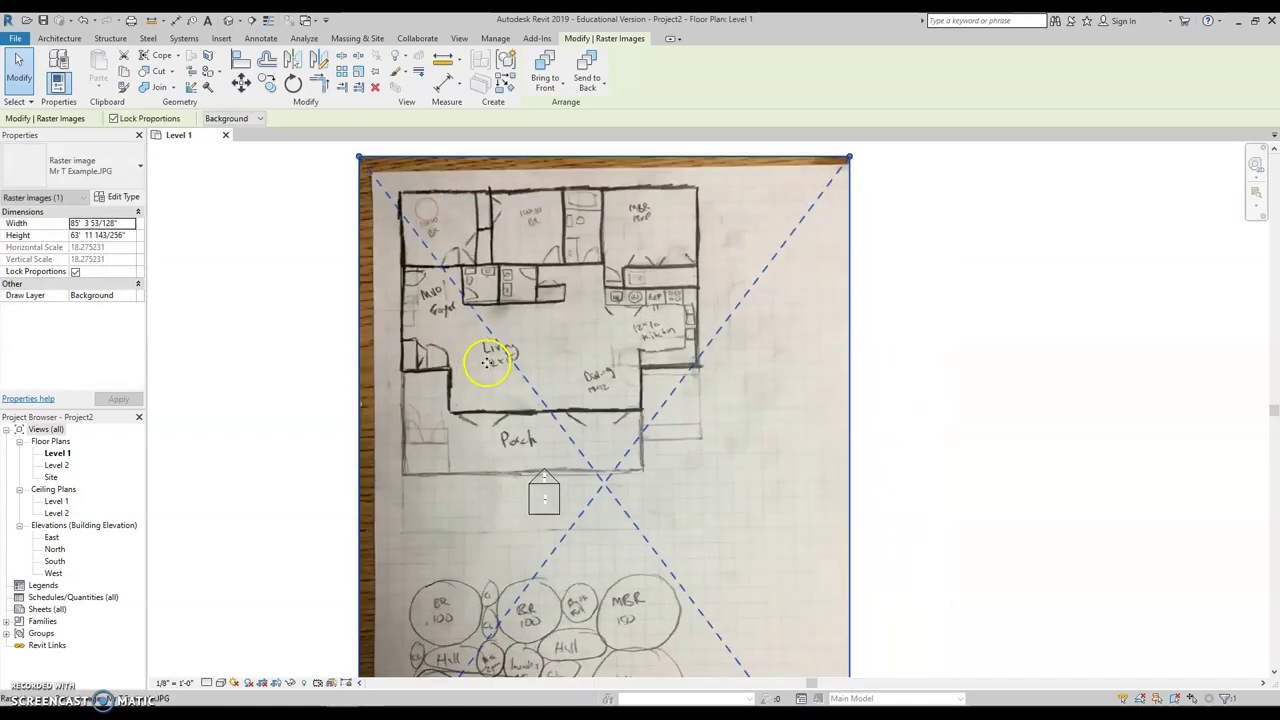
{"action": "scroll", "coordinate": [500, 357], "scroll_direction": "up", "scroll_amount": 4}
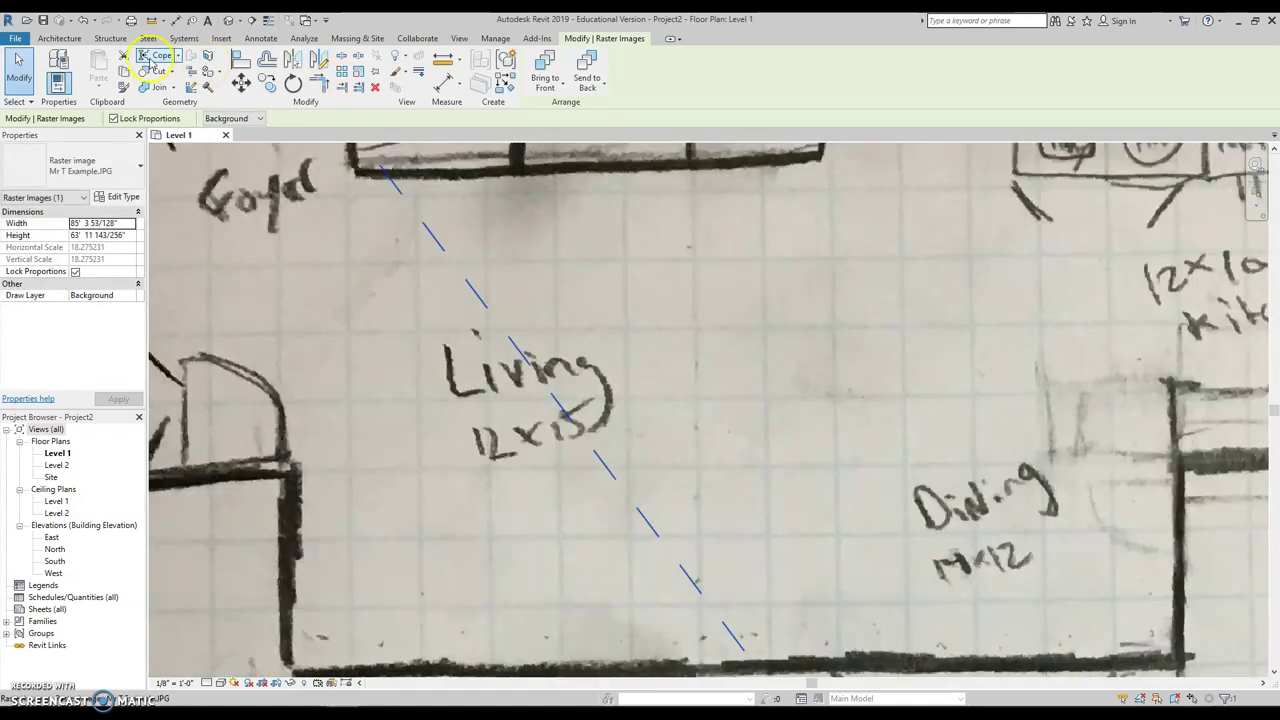
{"action": "left_click", "coordinate": [64, 40]}
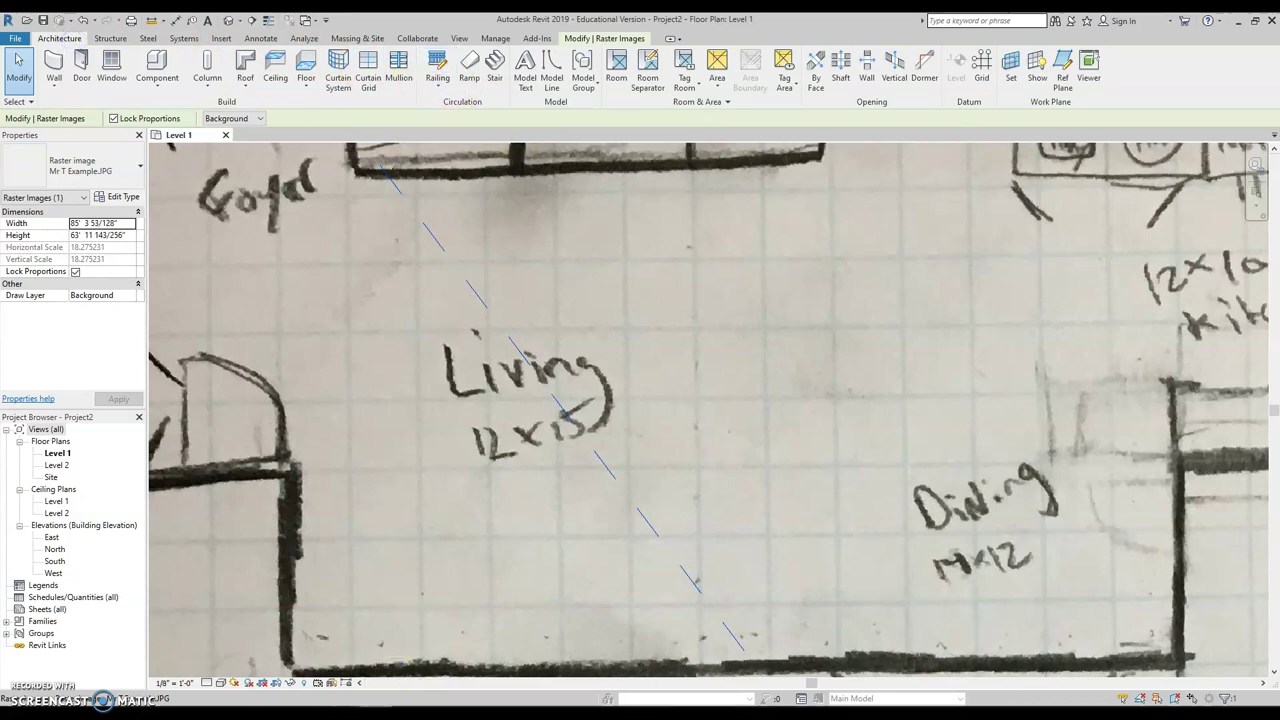
{"action": "key", "text": "ctrl+z"}
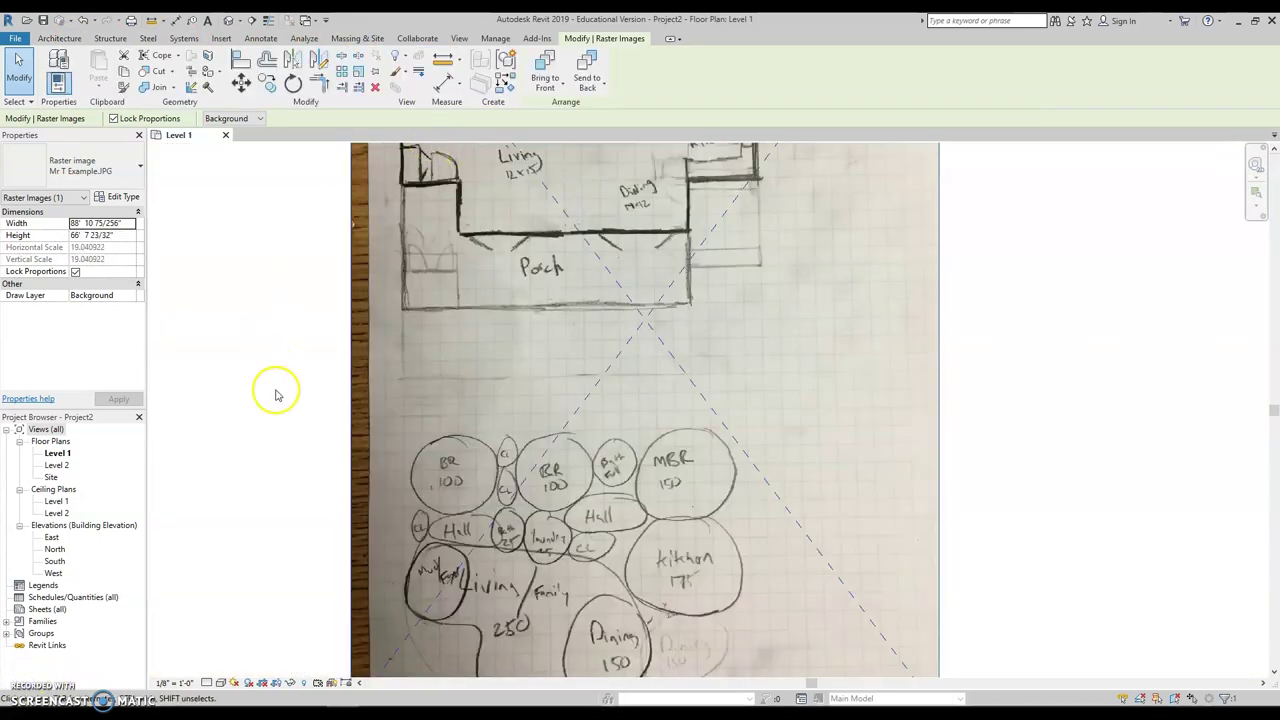
{"action": "mouse_move", "coordinate": [274, 391]}
{"action": "middle_mouse_down"}
{"action": "mouse_move", "coordinate": [266, 377]}
{"action": "mouse_move", "coordinate": [273, 438]}
{"action": "middle_mouse_up"}
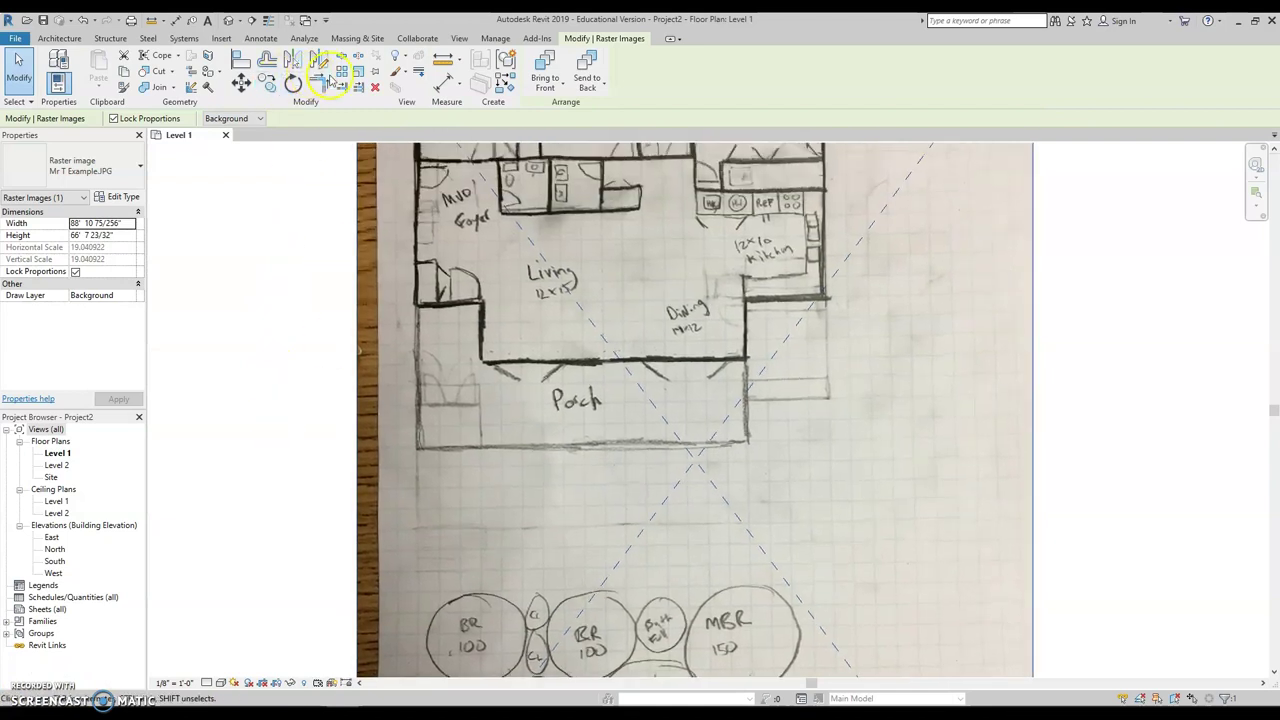
- Cancel a living-room model line, pan to the top bedrooms, and switch to the guidelines document
{"action": "left_click", "coordinate": [62, 37]}
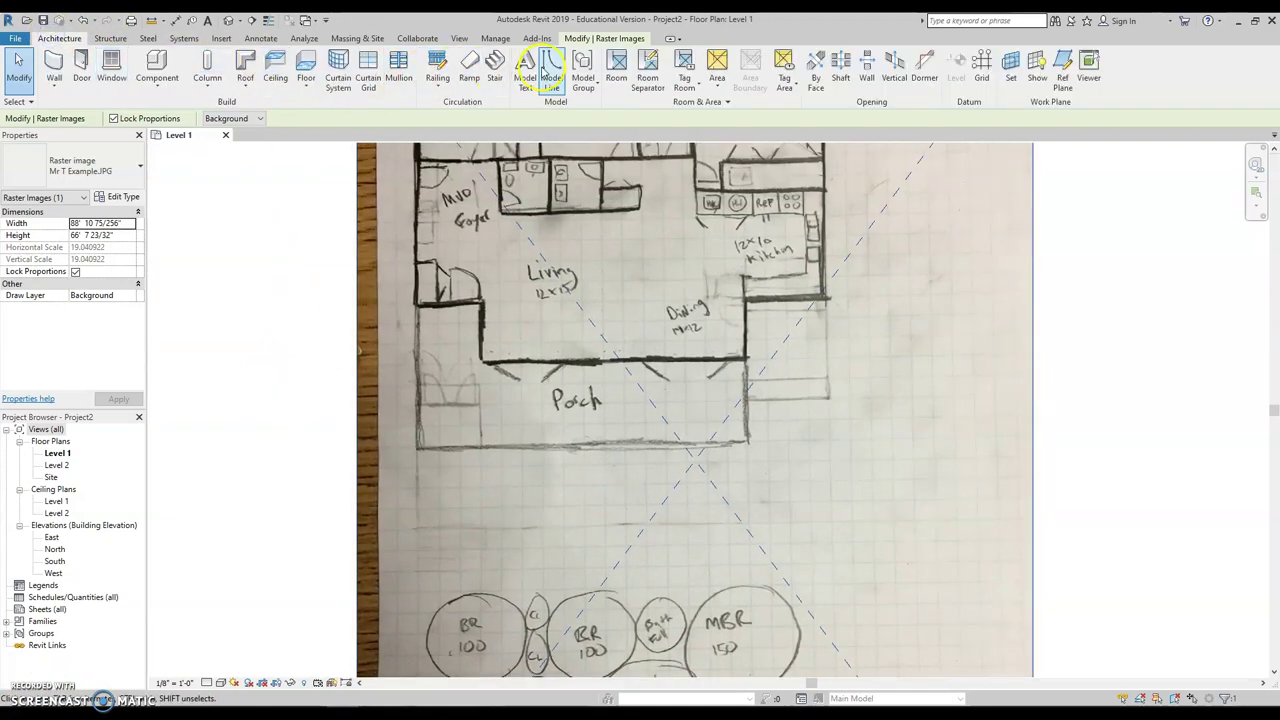
{"action": "left_click", "coordinate": [549, 70]}
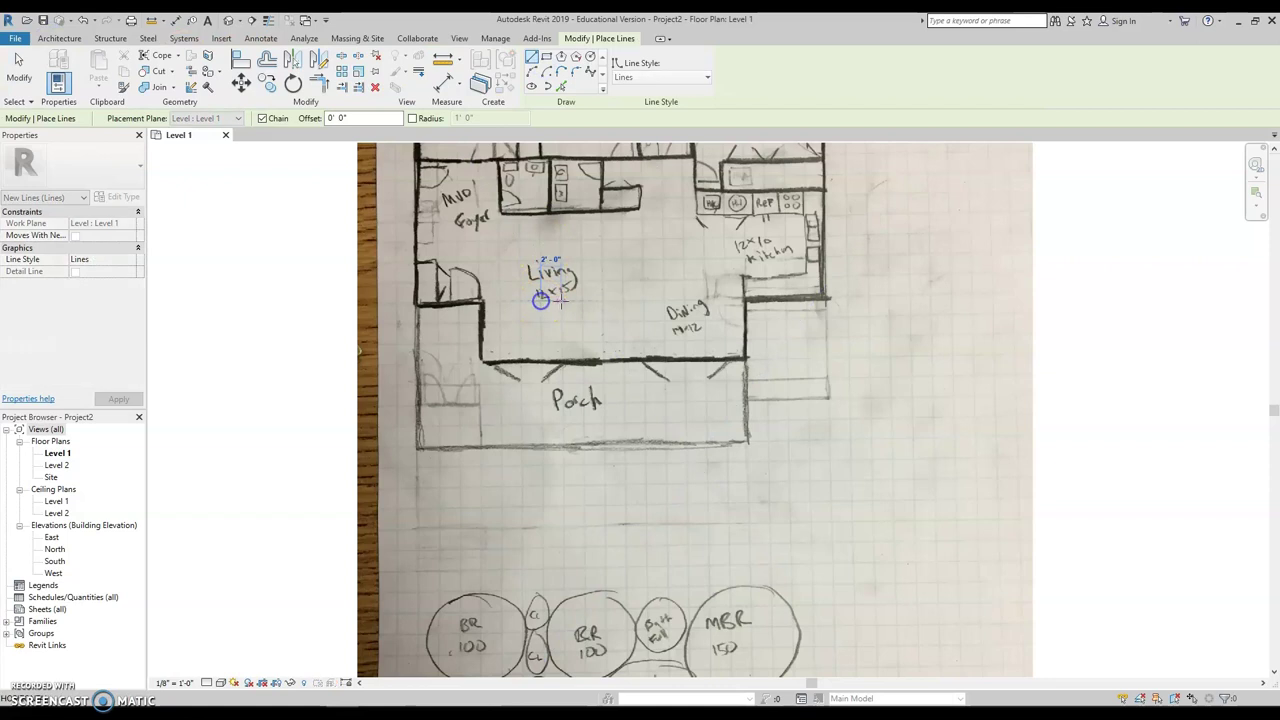
{"action": "left_click", "coordinate": [541, 300]}
{"action": "key", "text": "Escape"}
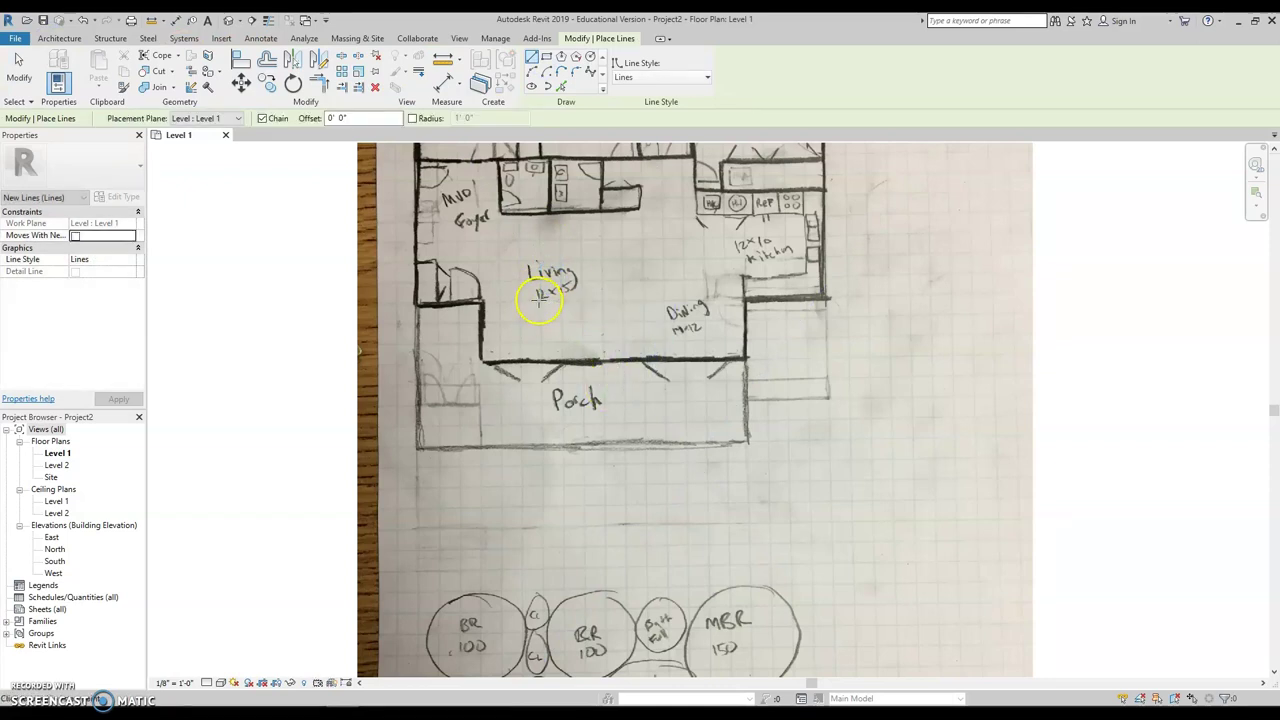
{"action": "scroll", "coordinate": [540, 296], "scroll_direction": "up", "scroll_amount": 2}
{"action": "middle_click_drag", "start_coordinate": [540, 296], "coordinate": [417, 443]}
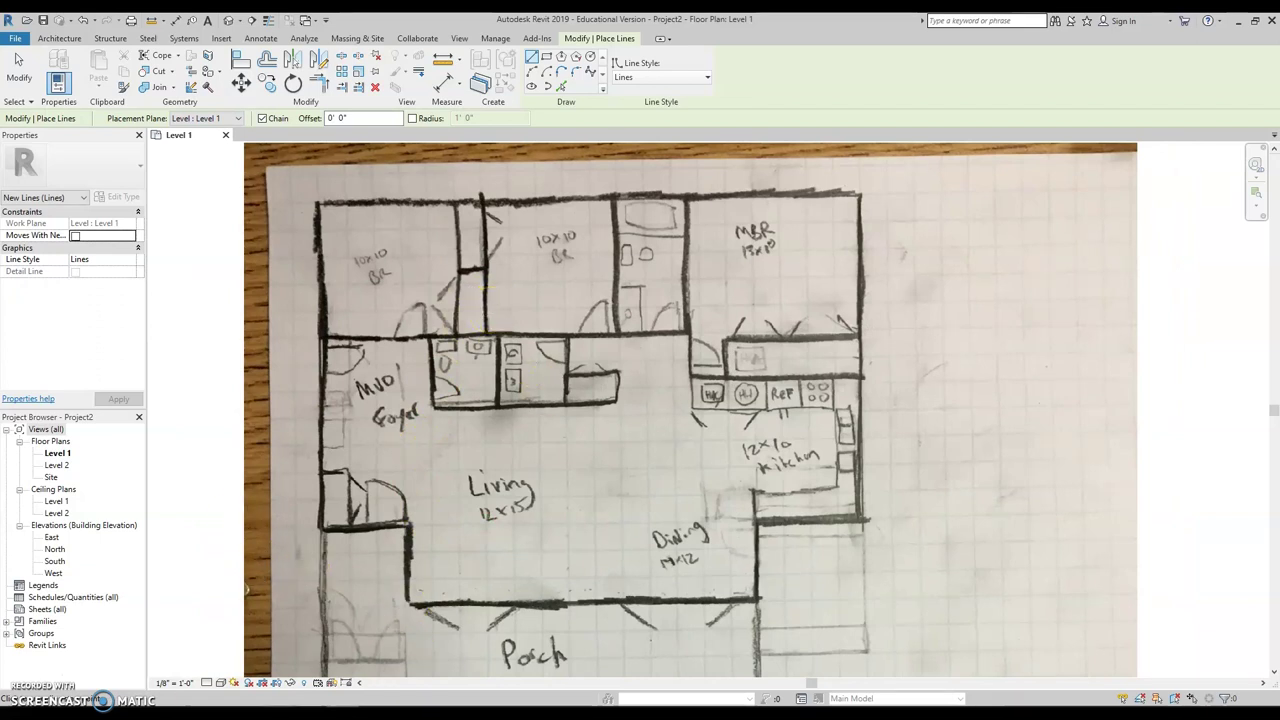
{"action": "key", "text": "alt+Tab"}
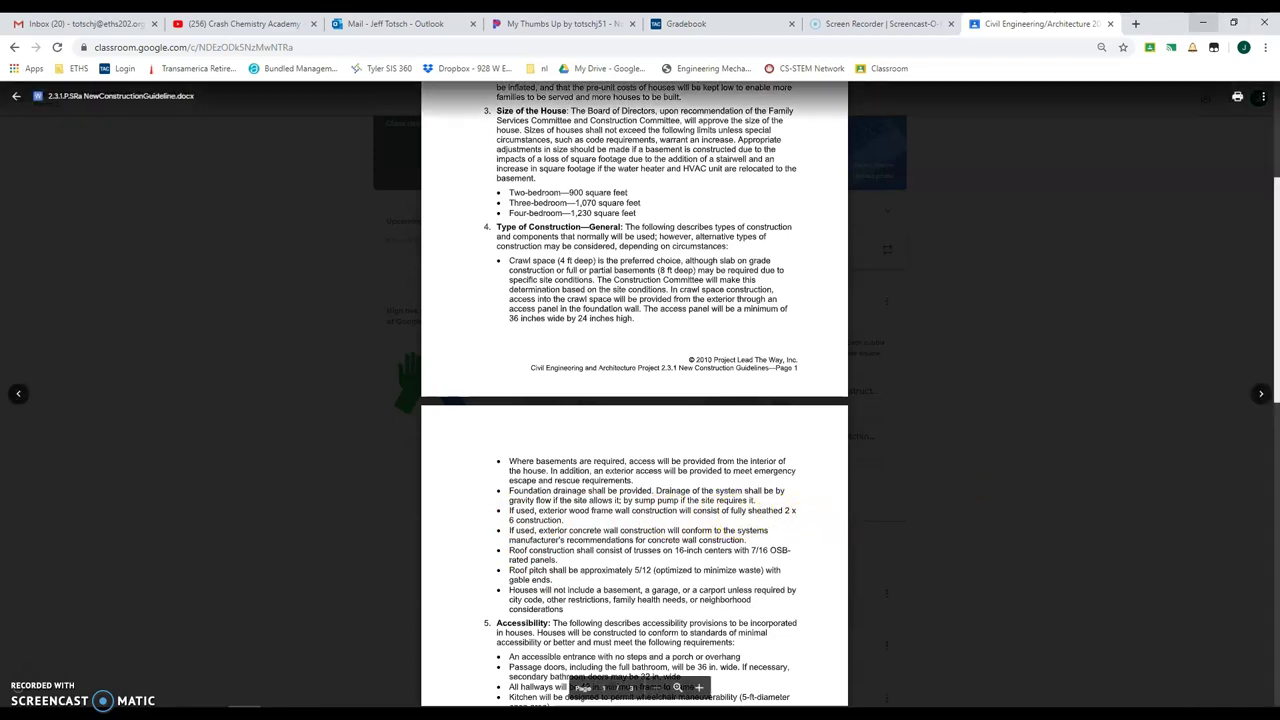
- Go back to the Revit sketch plan after reading the house-size and construction-type rules
{"action": "left_click", "coordinate": [1226, 22]}
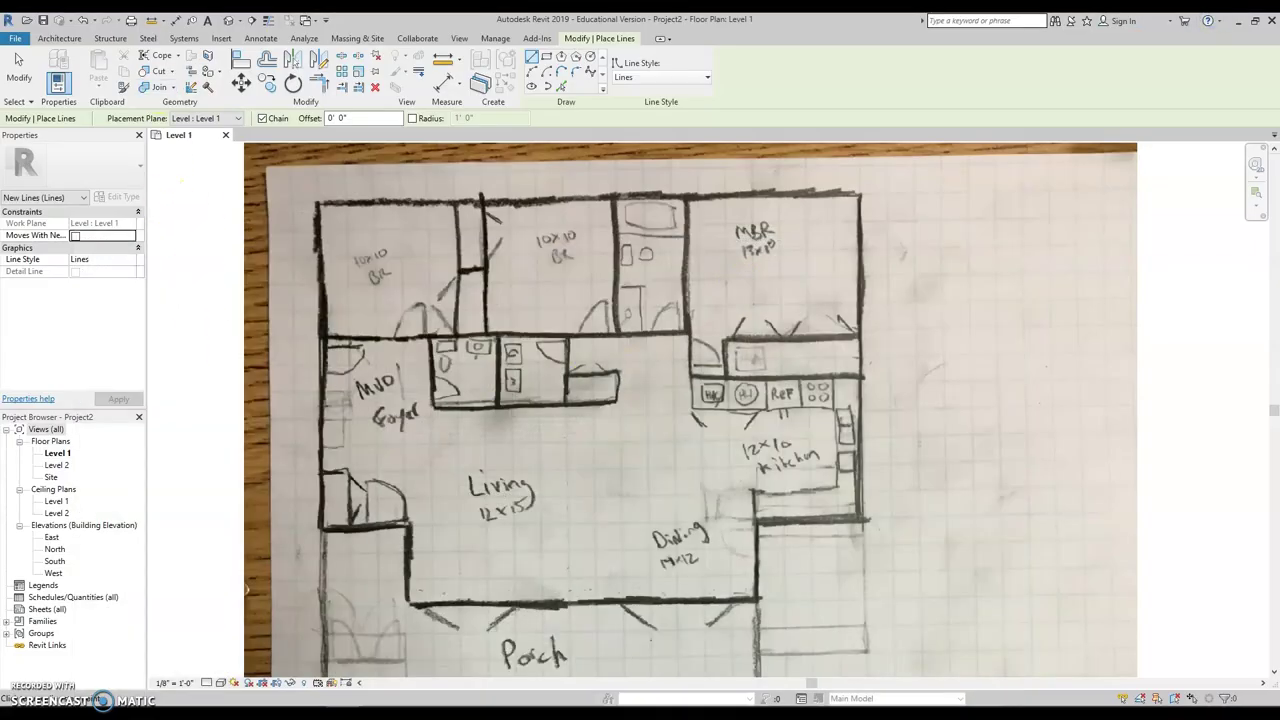
- Duplicate the generic wall type as a new type named EXTERIOR WALL
{"action": "left_click", "coordinate": [60, 38]}
{"action": "left_click", "coordinate": [54, 65]}
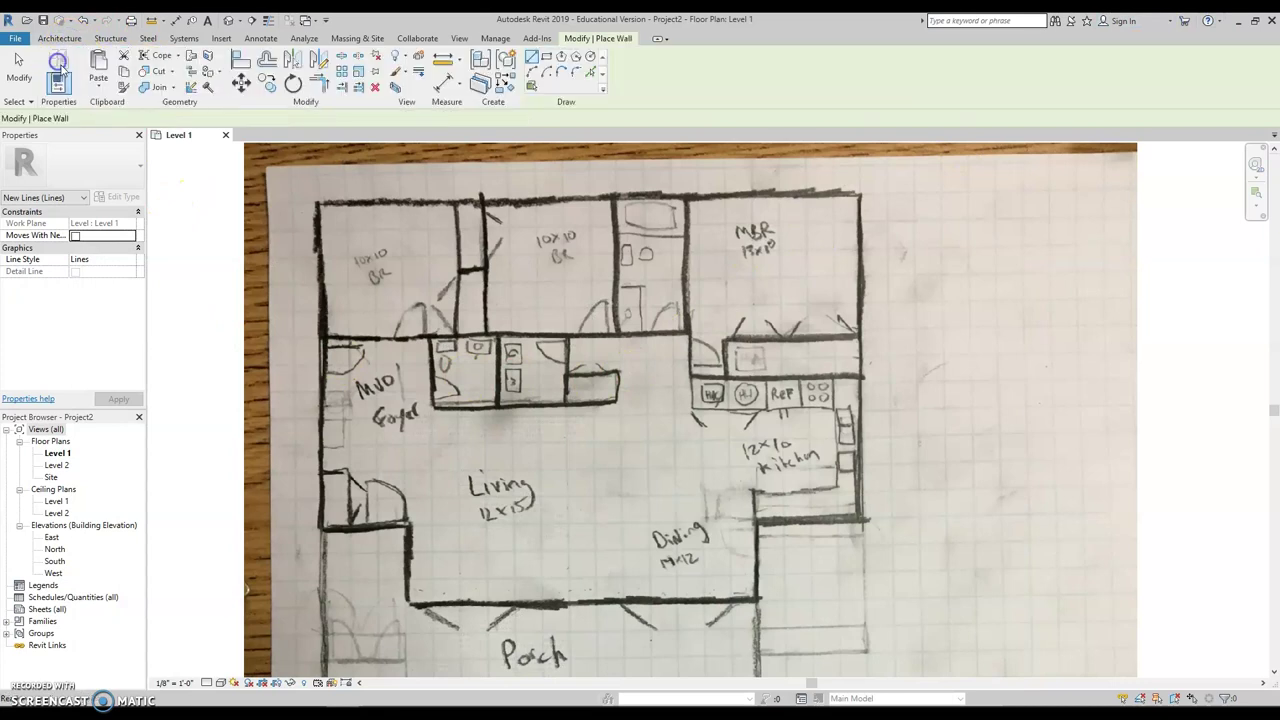
{"action": "left_click", "coordinate": [121, 196]}
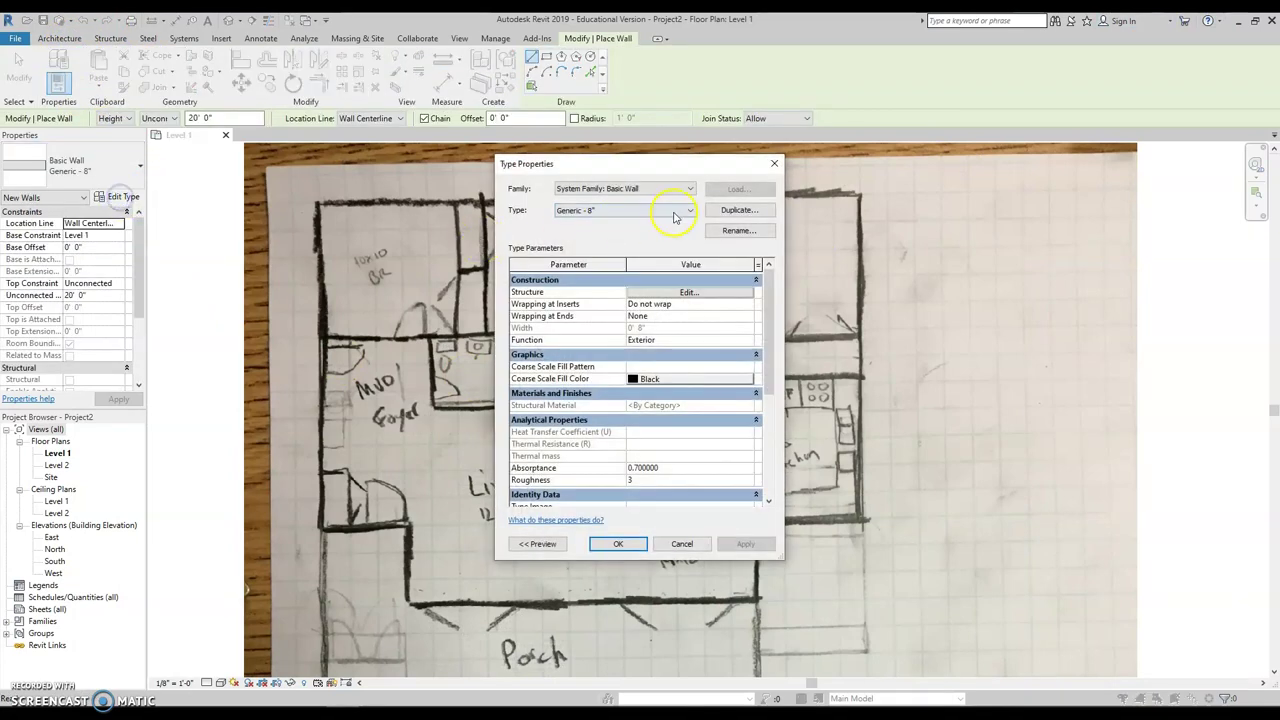
{"action": "left_click", "coordinate": [740, 210]}
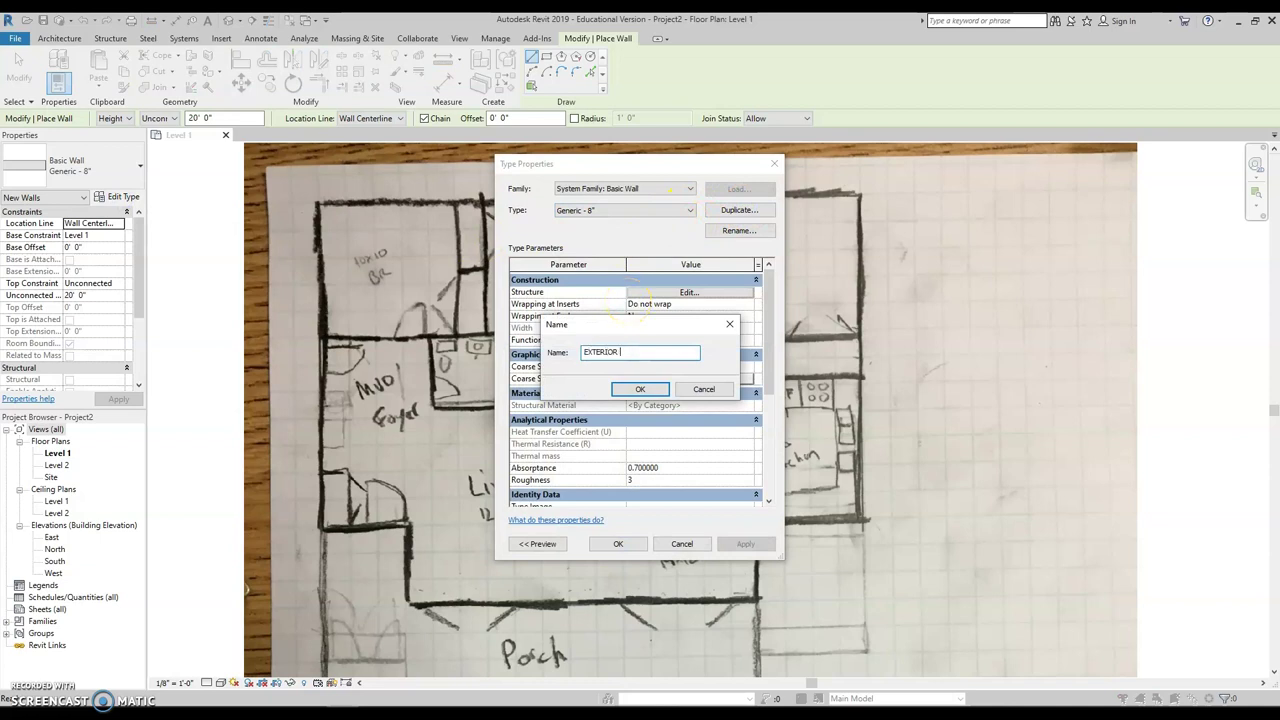
{"action": "left_click", "coordinate": [640, 389]}
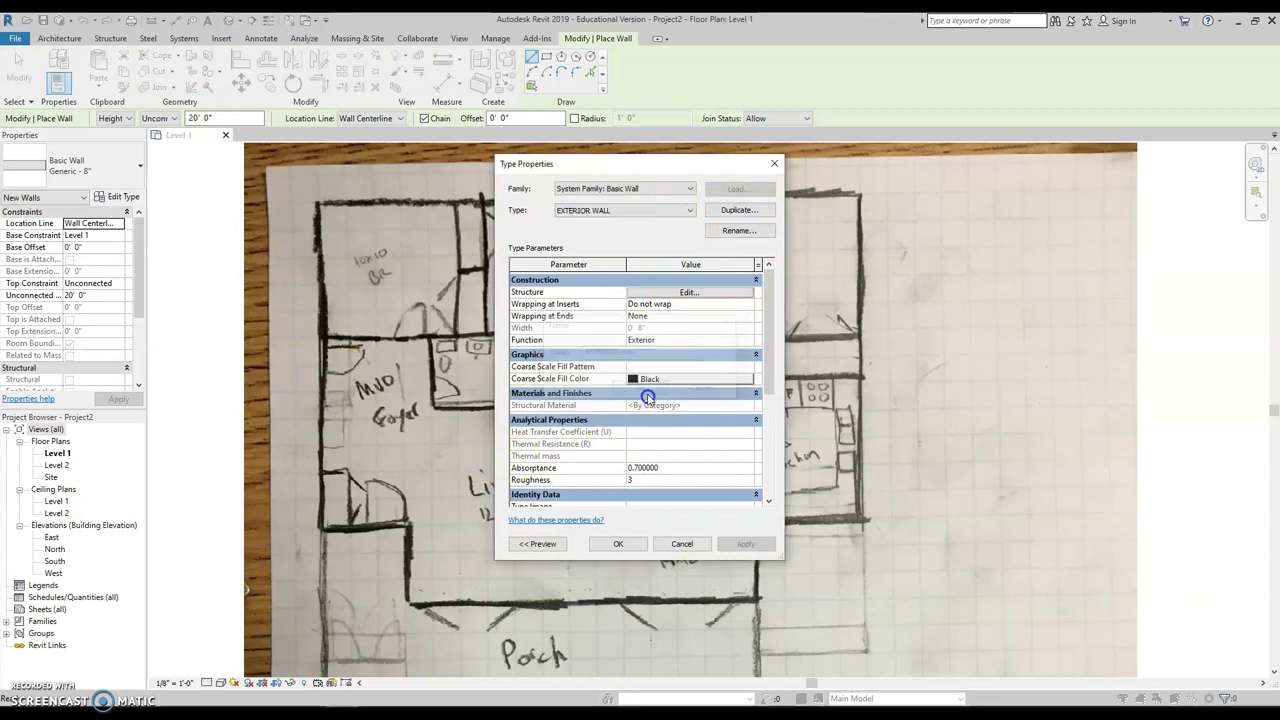
- Set the wall's structure layer to Softwood, Lumber at 5 1/2" thick
{"action": "left_click", "coordinate": [655, 292]}
{"action": "left_click", "coordinate": [612, 321]}
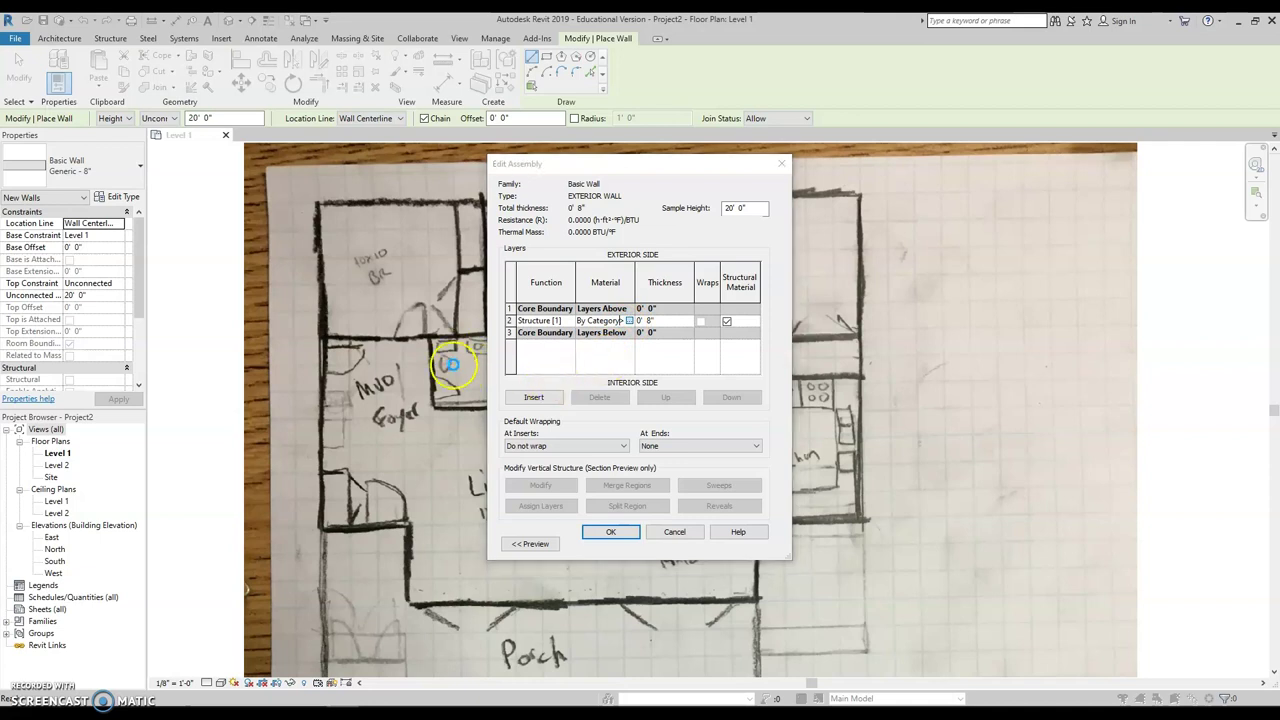
{"action": "scroll", "coordinate": [520, 390], "scroll_direction": "down", "scroll_amount": 10}
{"action": "scroll", "coordinate": [518, 402], "scroll_direction": "down", "scroll_amount": 5}
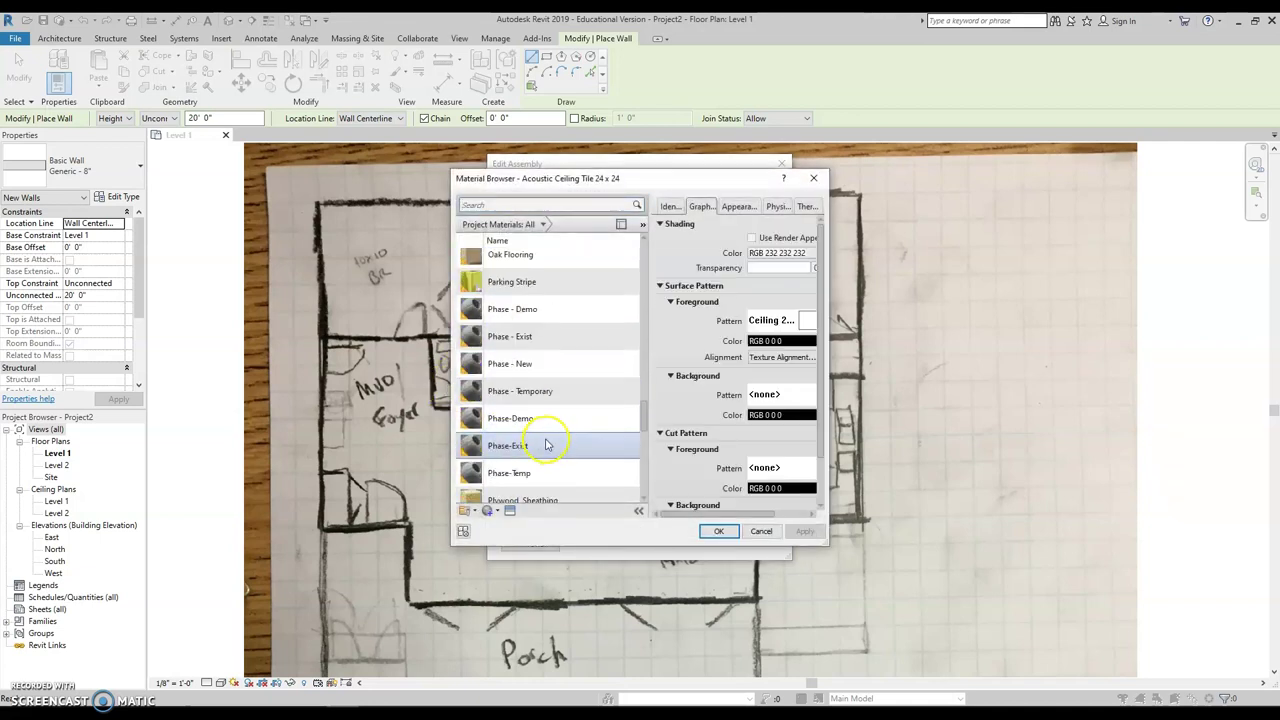
{"action": "scroll", "coordinate": [540, 435], "scroll_direction": "up", "scroll_amount": 4}
{"action": "scroll", "coordinate": [535, 428], "scroll_direction": "down", "scroll_amount": 5}
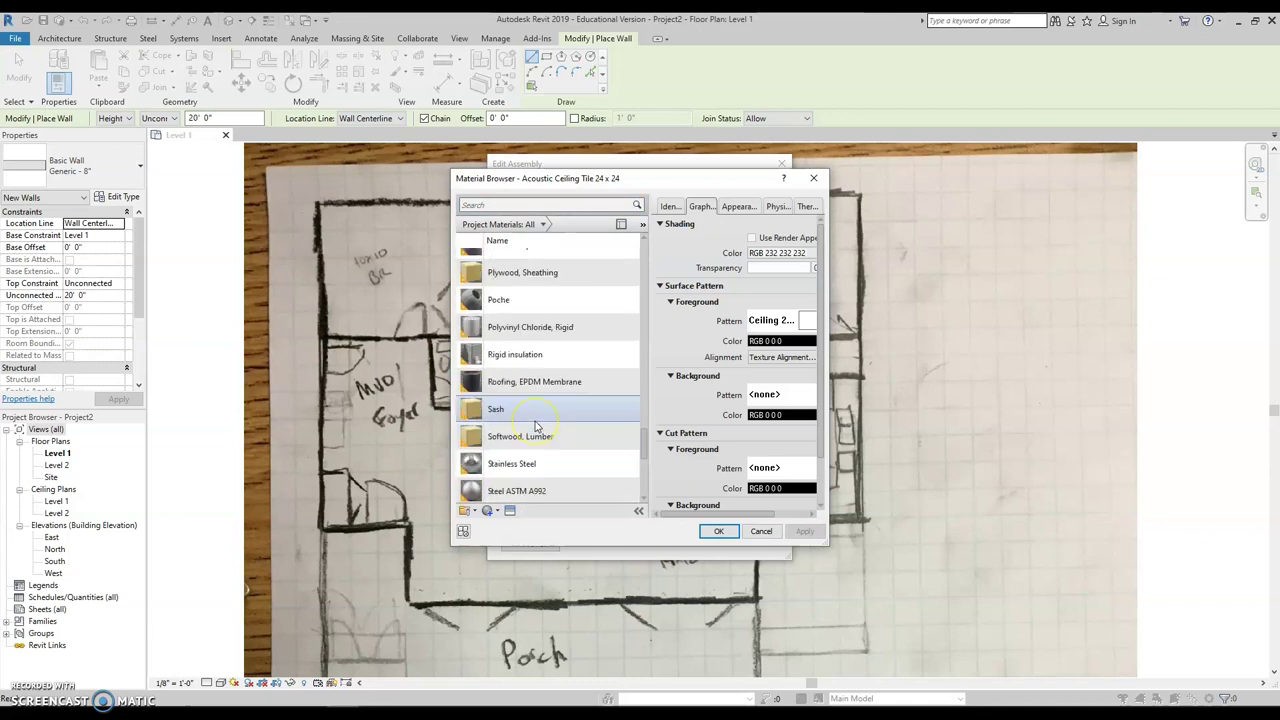
{"action": "left_click", "coordinate": [552, 360]}
{"action": "left_click", "coordinate": [555, 360]}
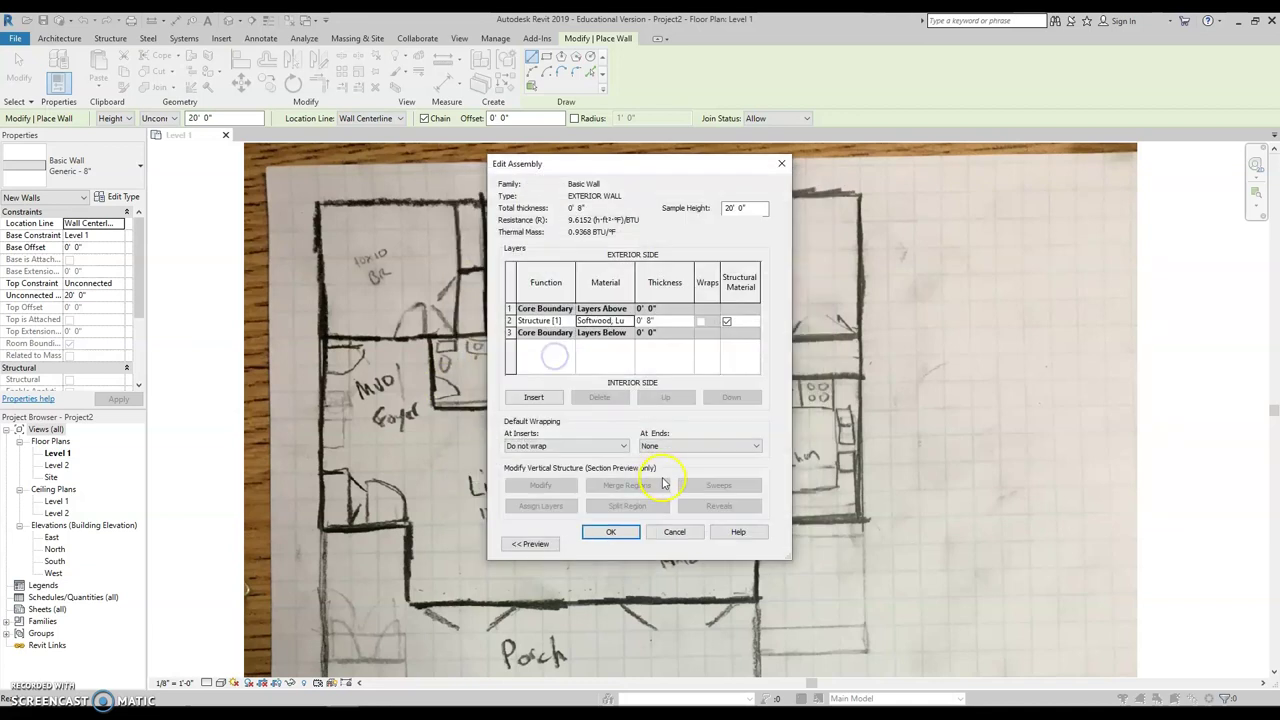
{"action": "left_click", "coordinate": [659, 321]}
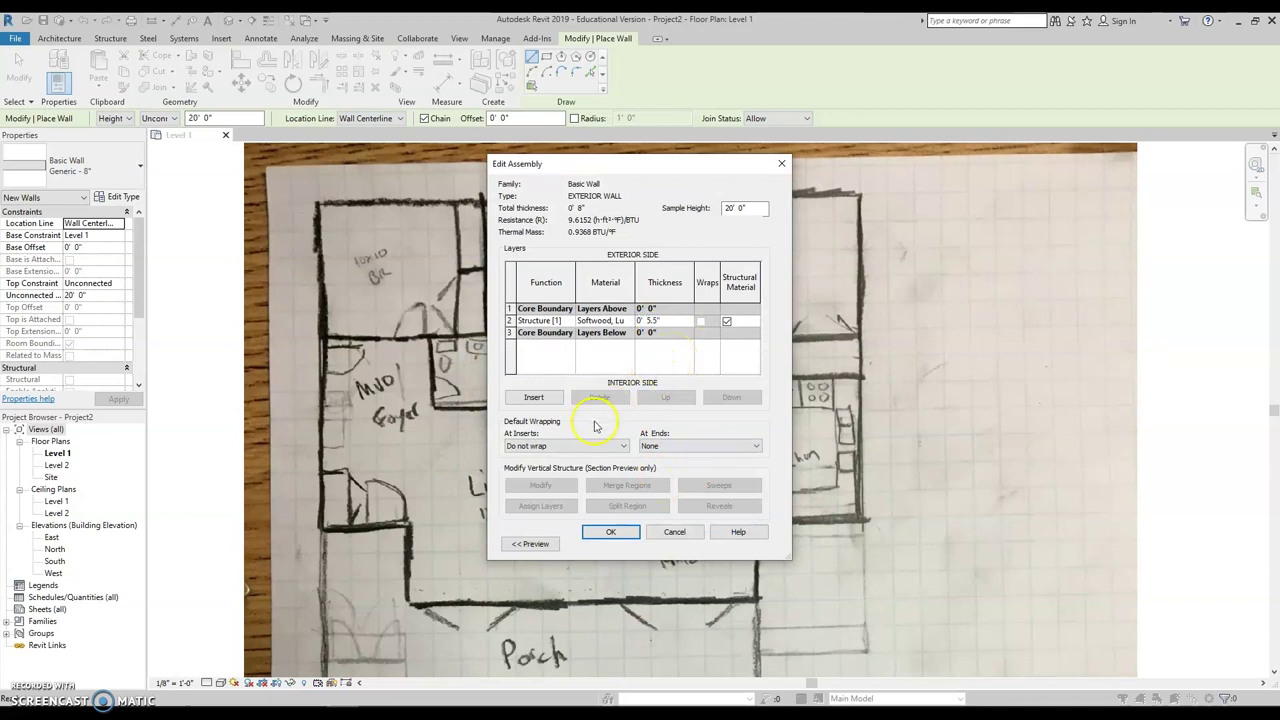
- Add an exterior Substrate layer of Plywood, Sheathing, 1/2" thick
{"action": "left_click", "coordinate": [533, 396]}
{"action": "left_click", "coordinate": [533, 396]}
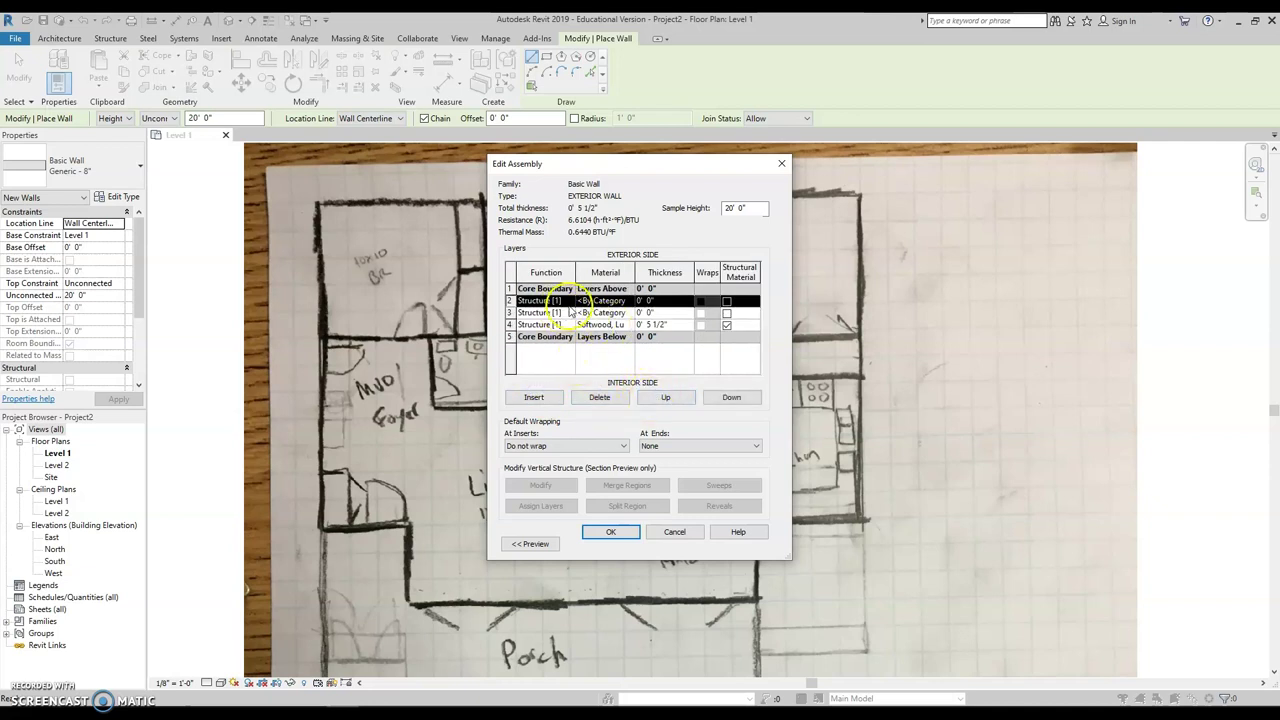
{"action": "left_click", "coordinate": [599, 397]}
{"action": "left_click", "coordinate": [659, 398]}
{"action": "left_click", "coordinate": [556, 289]}
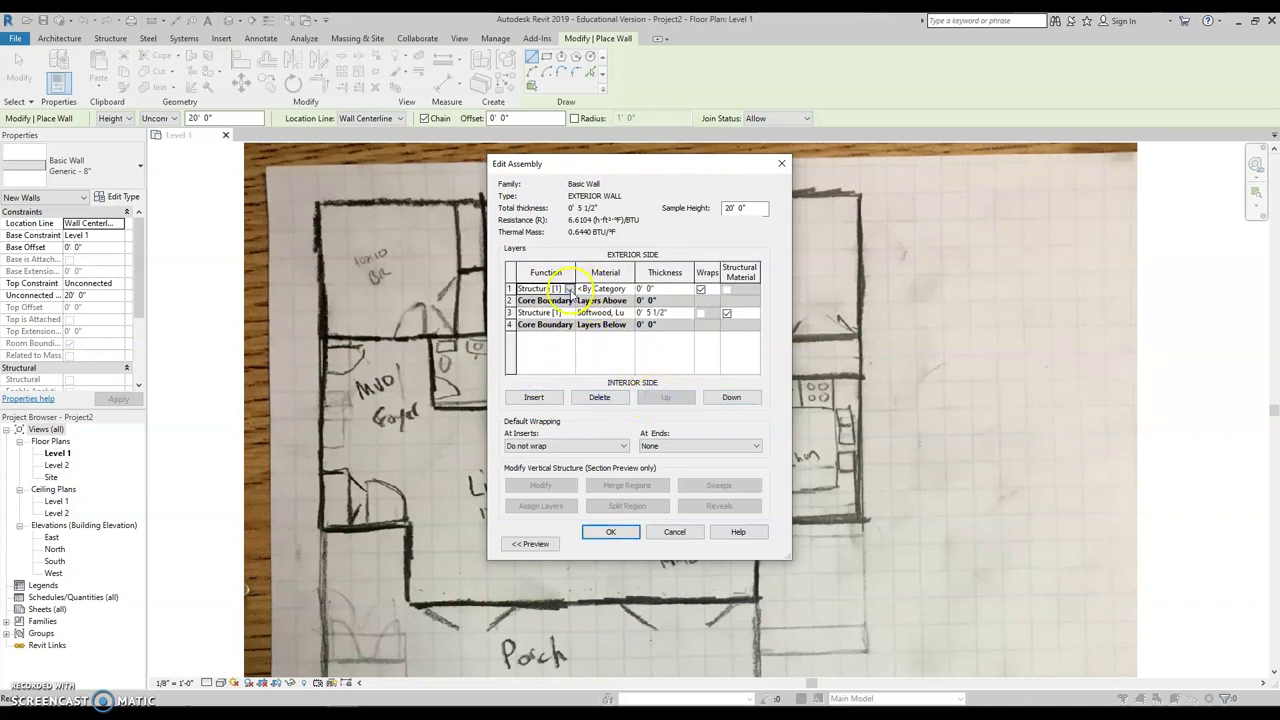
{"action": "left_click", "coordinate": [568, 289]}
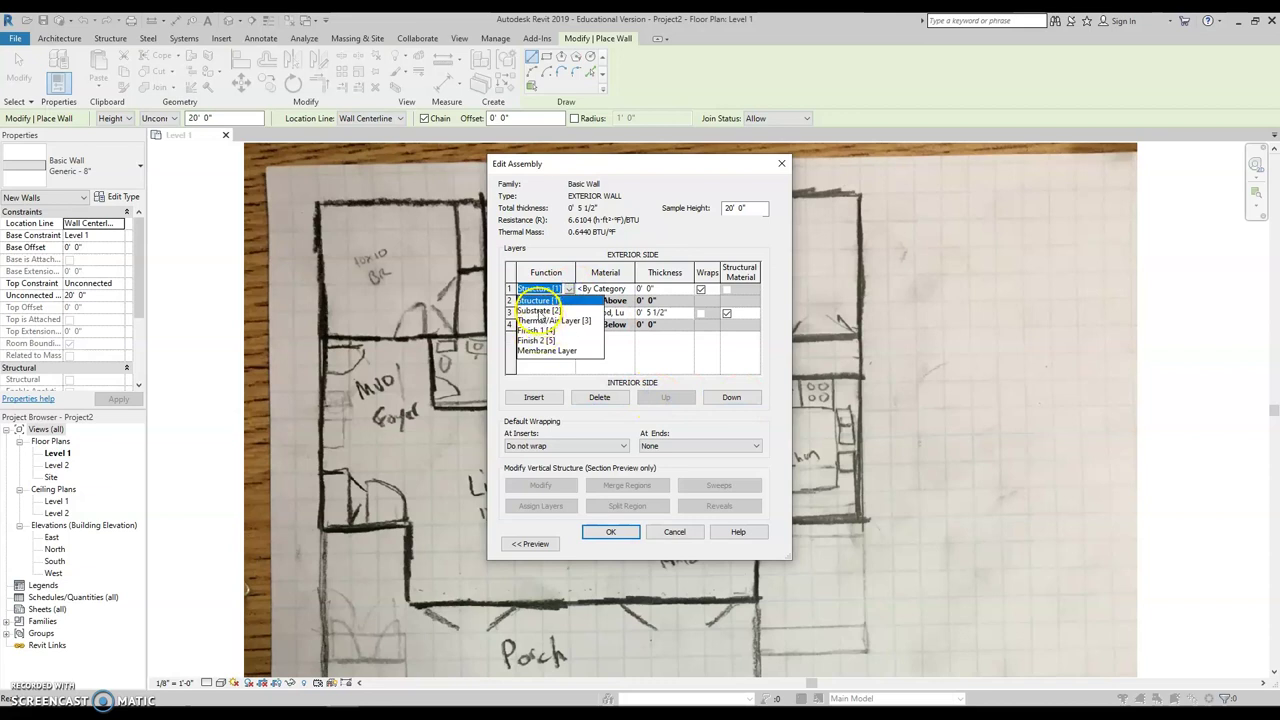
{"action": "left_click", "coordinate": [537, 311]}
{"action": "left_click", "coordinate": [628, 289]}
{"action": "left_click", "coordinate": [630, 289]}
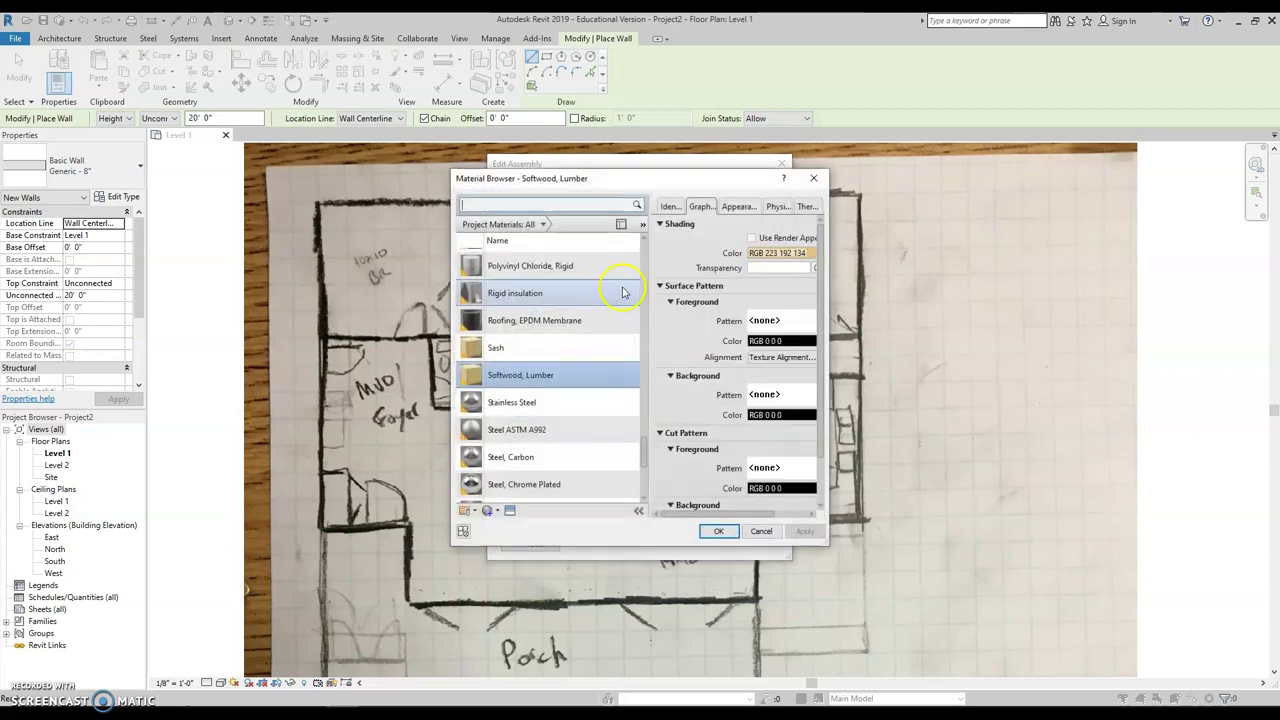
{"action": "scroll", "coordinate": [560, 370], "scroll_direction": "up", "scroll_amount": 2}
{"action": "left_click", "coordinate": [571, 289]}
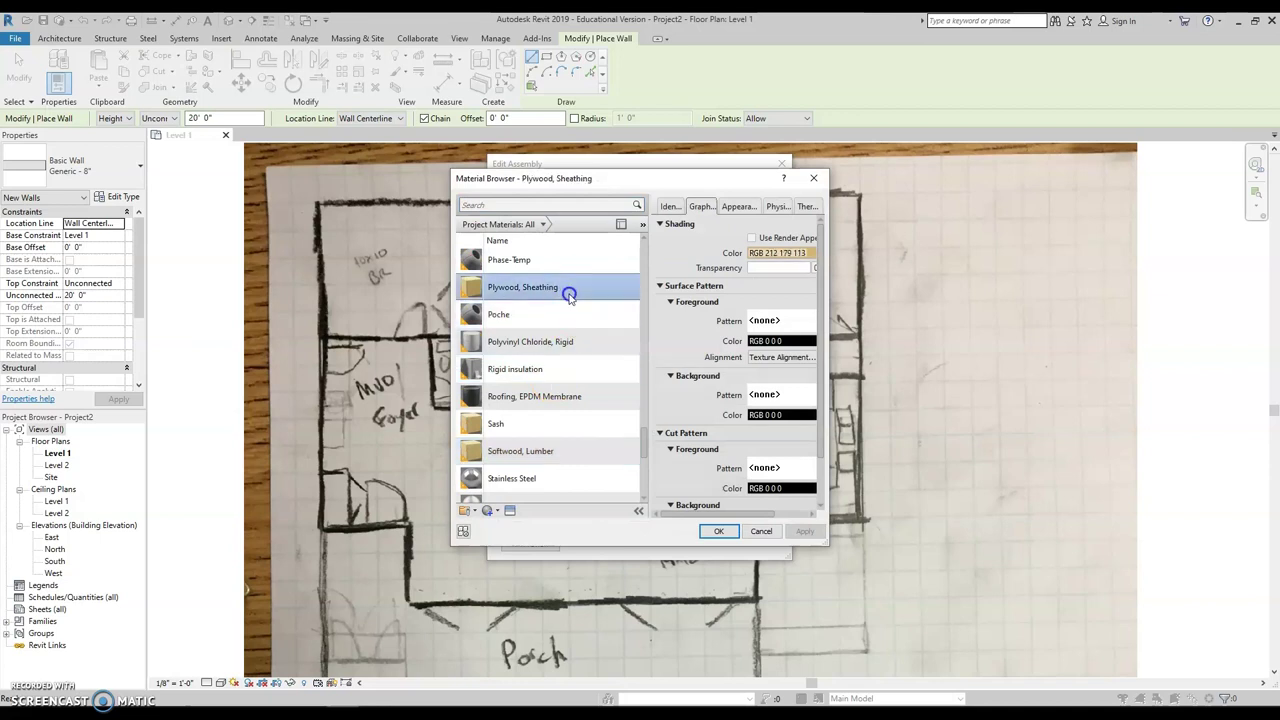
{"action": "key", "text": "Return"}
{"action": "left_click", "coordinate": [663, 290]}
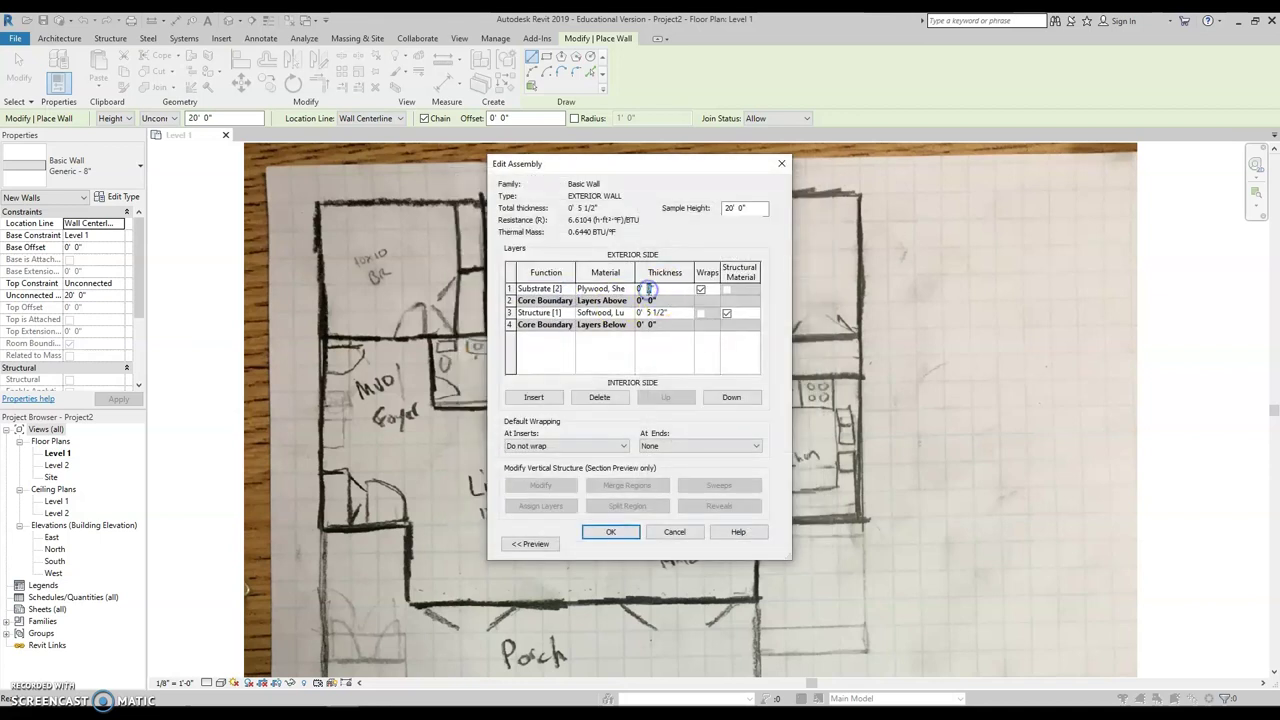
- Add an outer Finish layer and begin creating a new material for it
{"action": "left_click", "coordinate": [533, 397]}
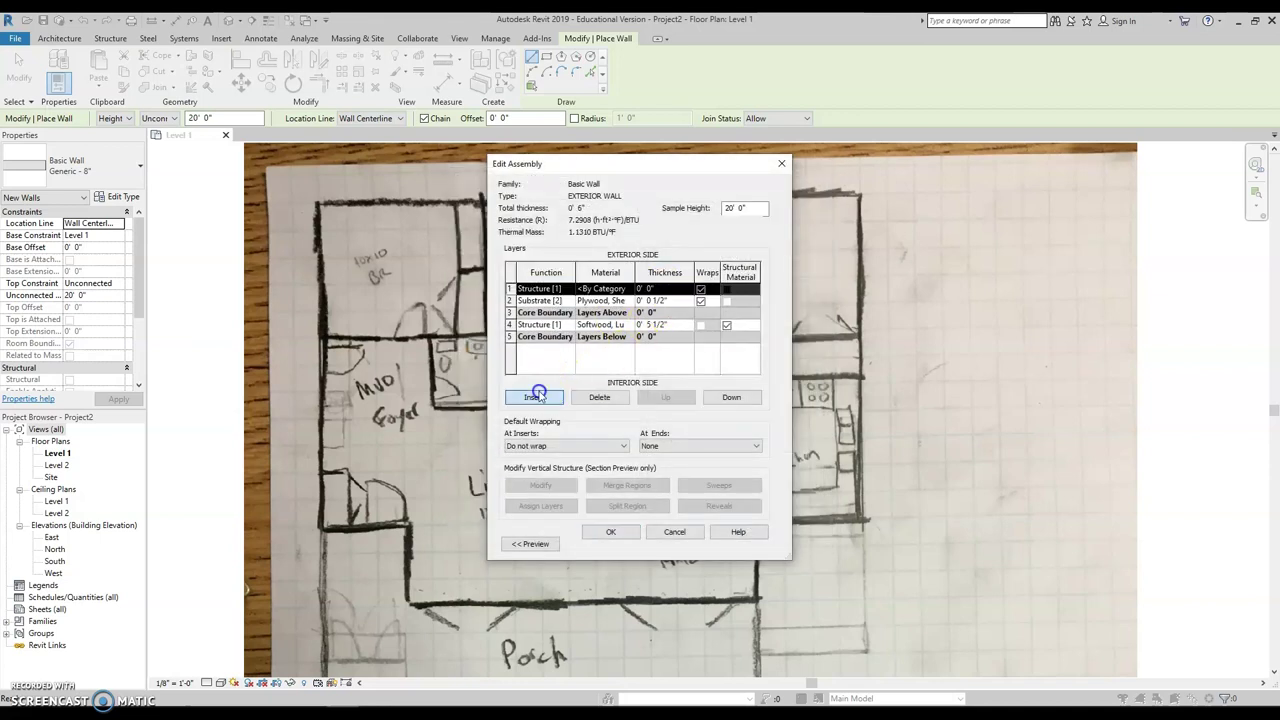
{"action": "left_click", "coordinate": [571, 289]}
{"action": "left_click", "coordinate": [540, 330]}
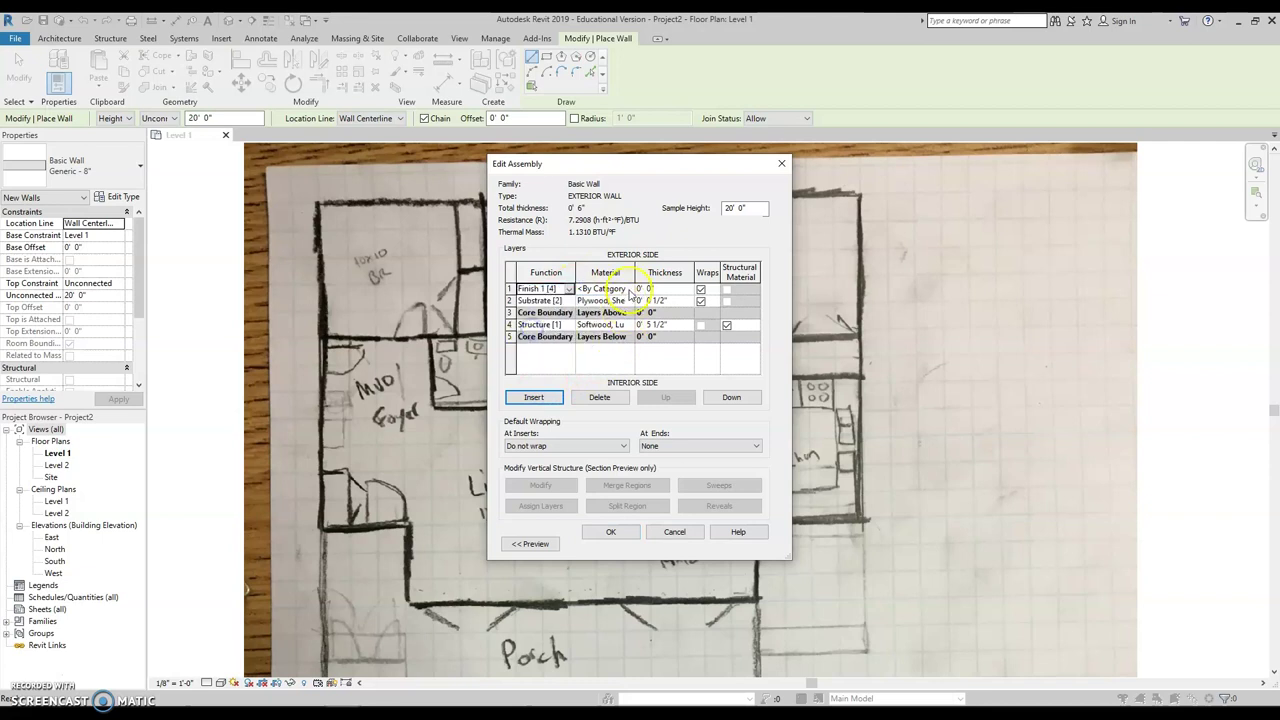
{"action": "left_click", "coordinate": [605, 289]}
{"action": "left_click", "coordinate": [631, 290]}
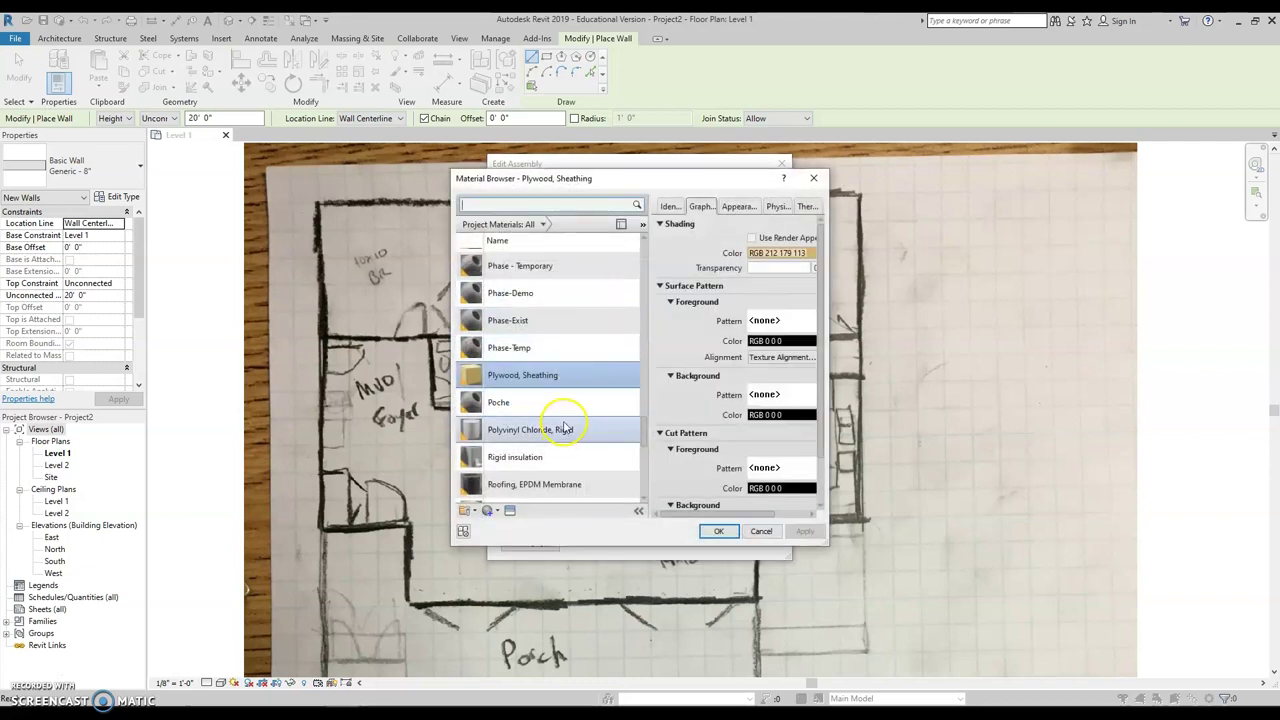
{"action": "scroll", "coordinate": [545, 415], "scroll_direction": "up", "scroll_amount": 5}
{"action": "scroll", "coordinate": [585, 420], "scroll_direction": "down", "scroll_amount": 8}
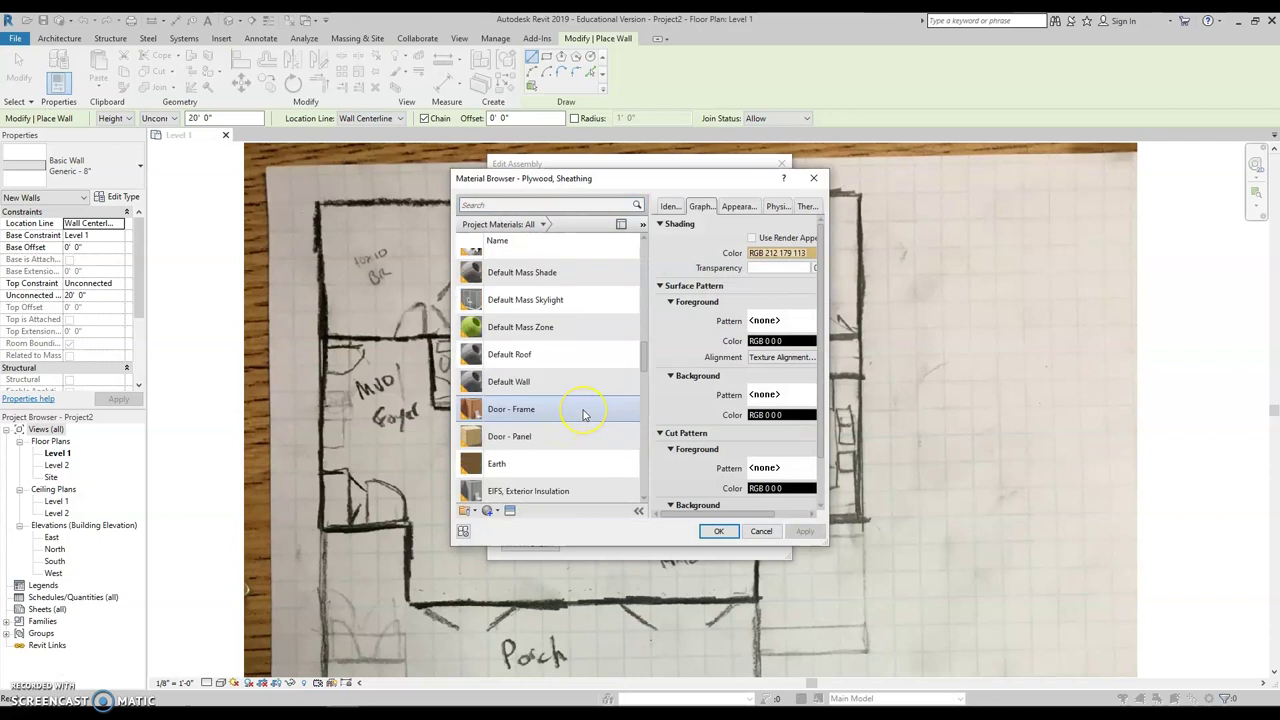
{"action": "left_click", "coordinate": [490, 511]}
- Create the SIDING material and apply the Horizontal 4in - White appearance from the Asset Browser
{"action": "left_click", "coordinate": [548, 518]}
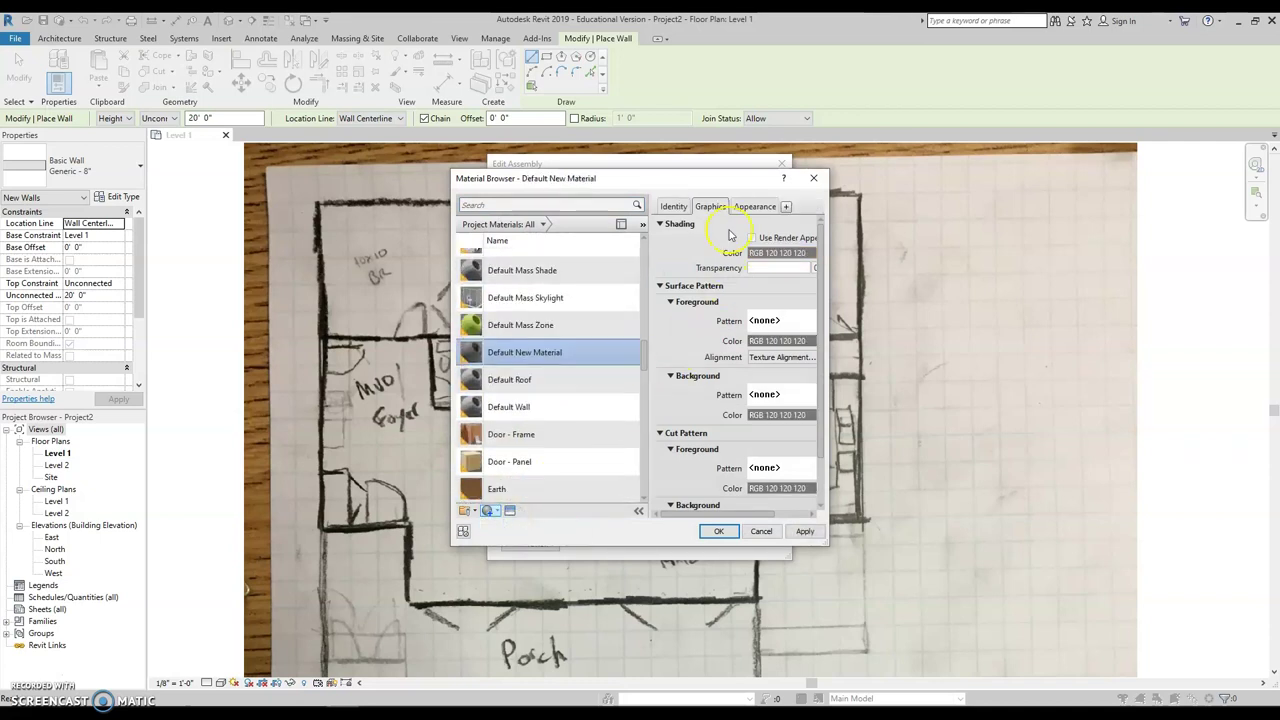
{"action": "left_click", "coordinate": [662, 207]}
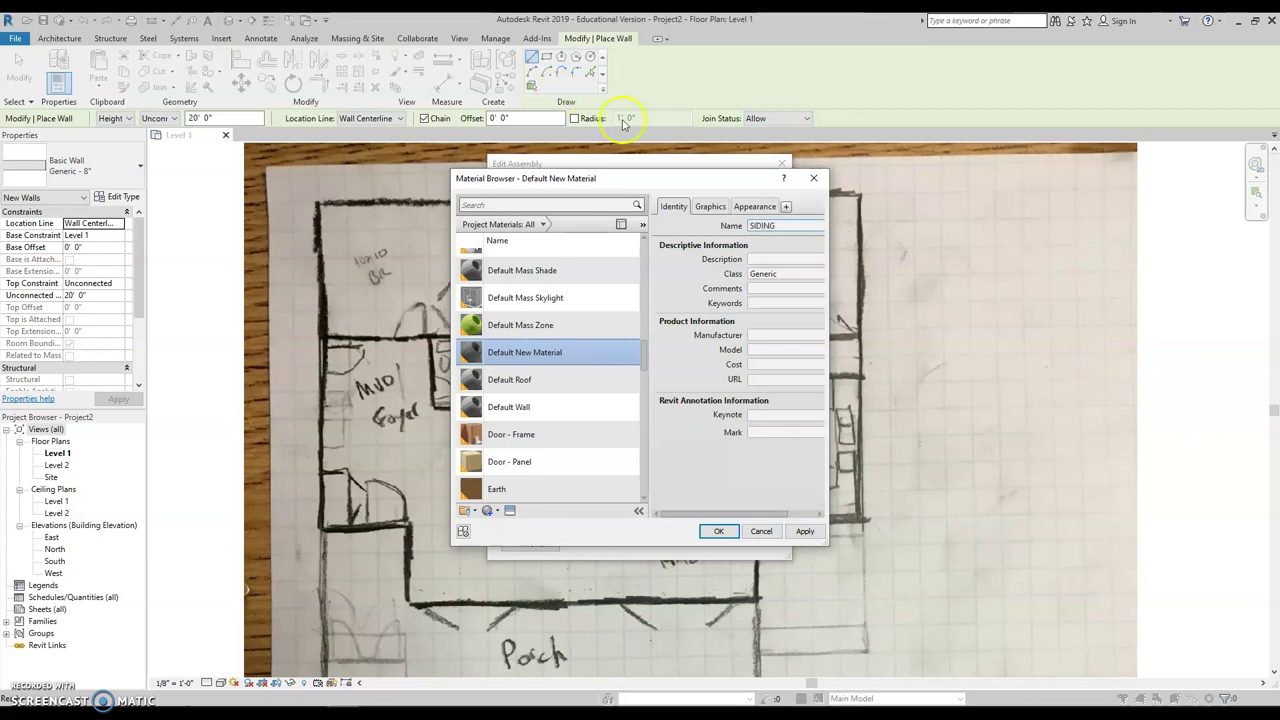
{"action": "left_click", "coordinate": [752, 207]}
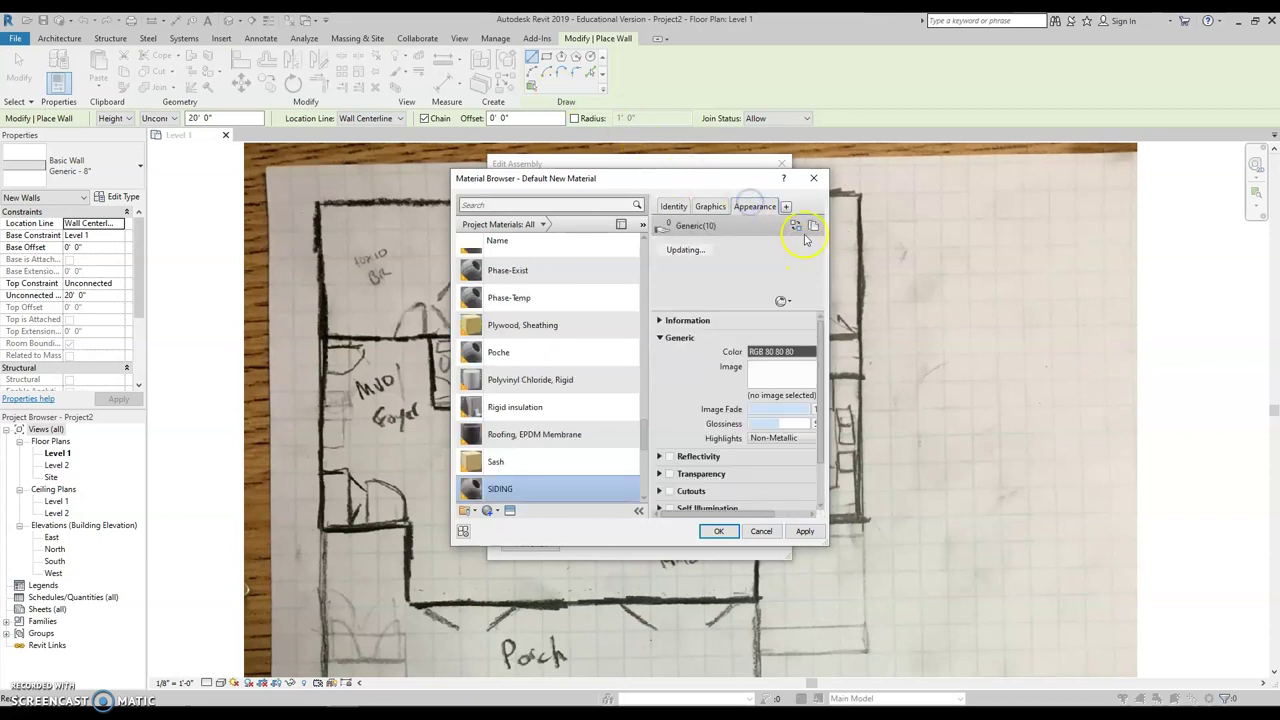
{"action": "left_click", "coordinate": [796, 225]}
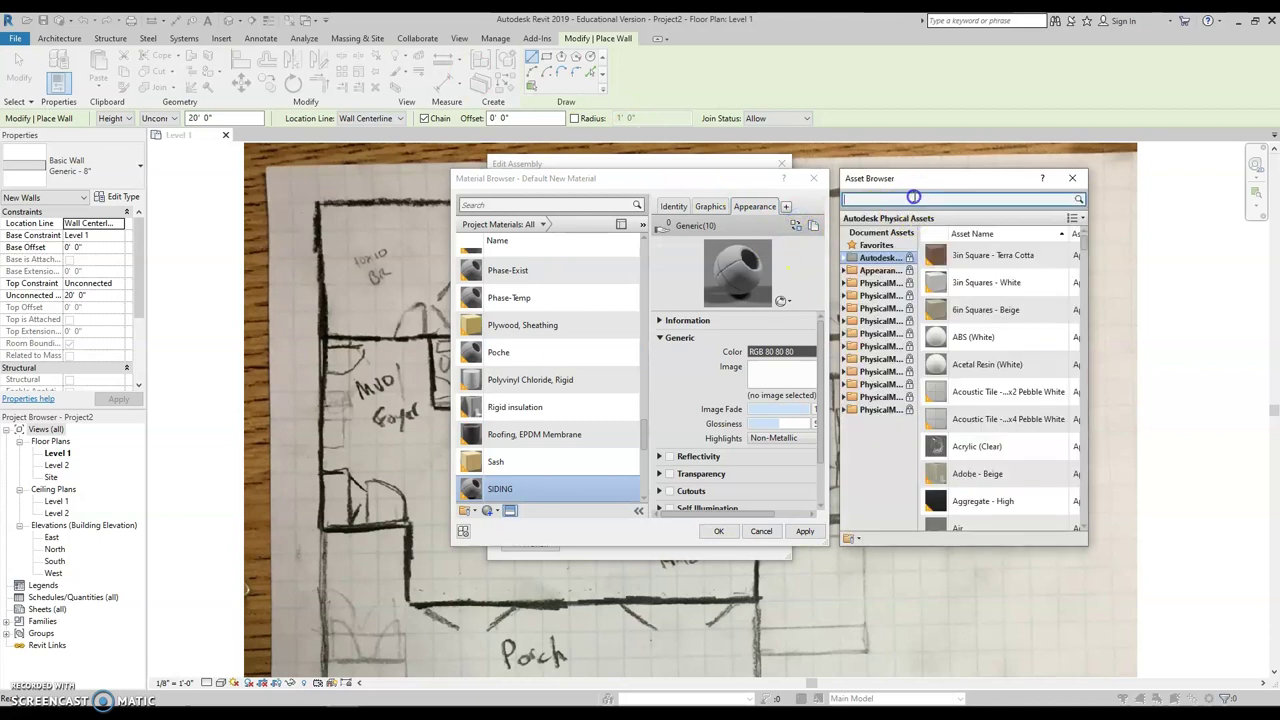
{"action": "key", "text": "Return"}
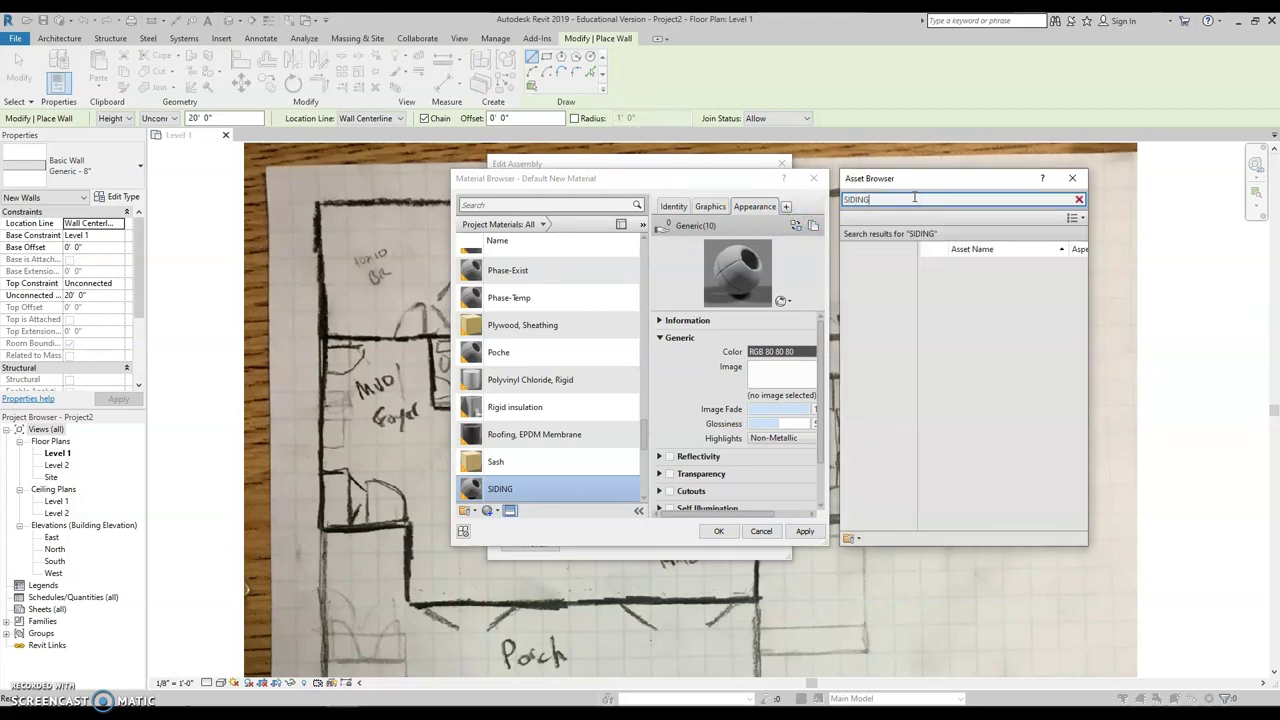
{"action": "left_click", "coordinate": [913, 285]}
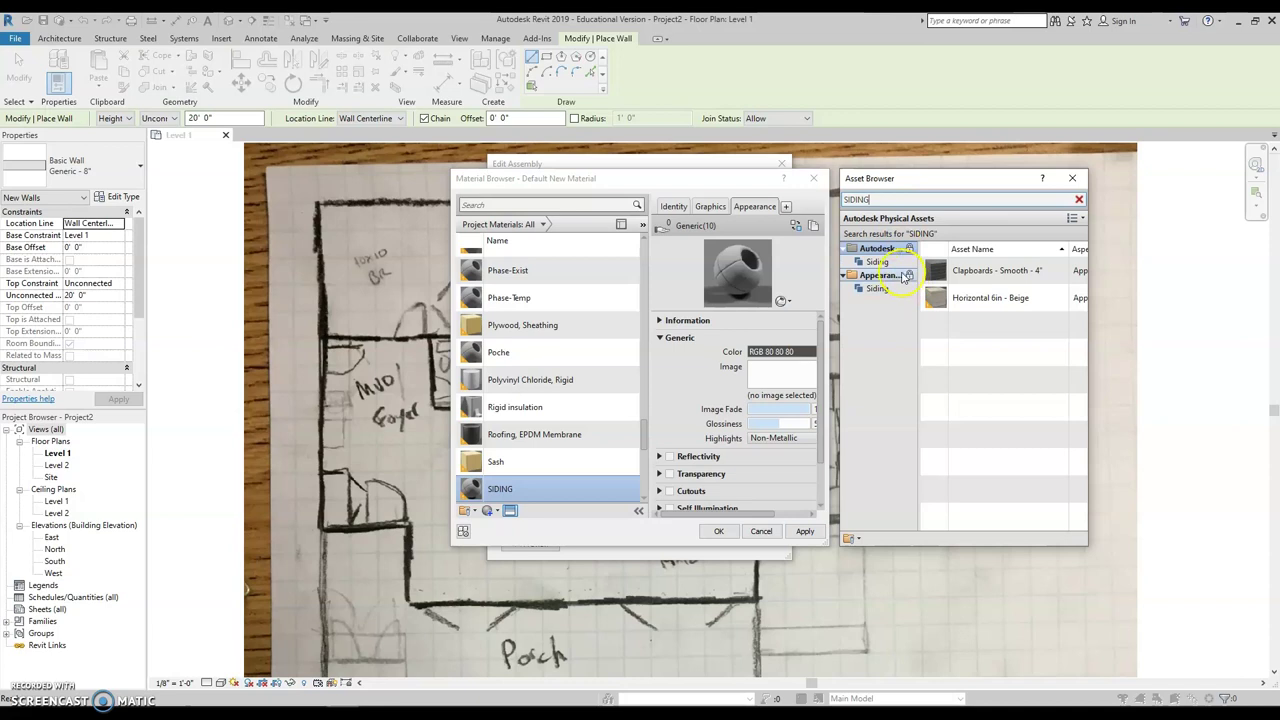
{"action": "left_click", "coordinate": [880, 262]}
{"action": "left_click", "coordinate": [877, 288]}
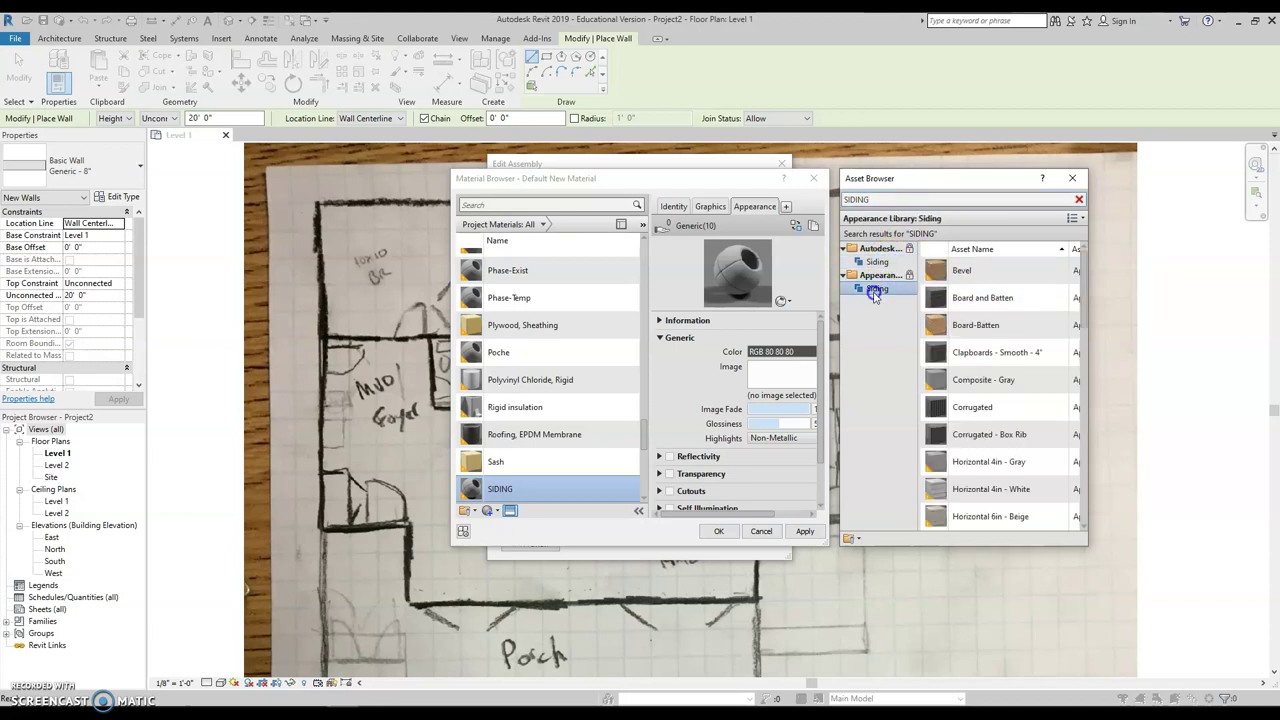
{"action": "double_click", "coordinate": [990, 497]}
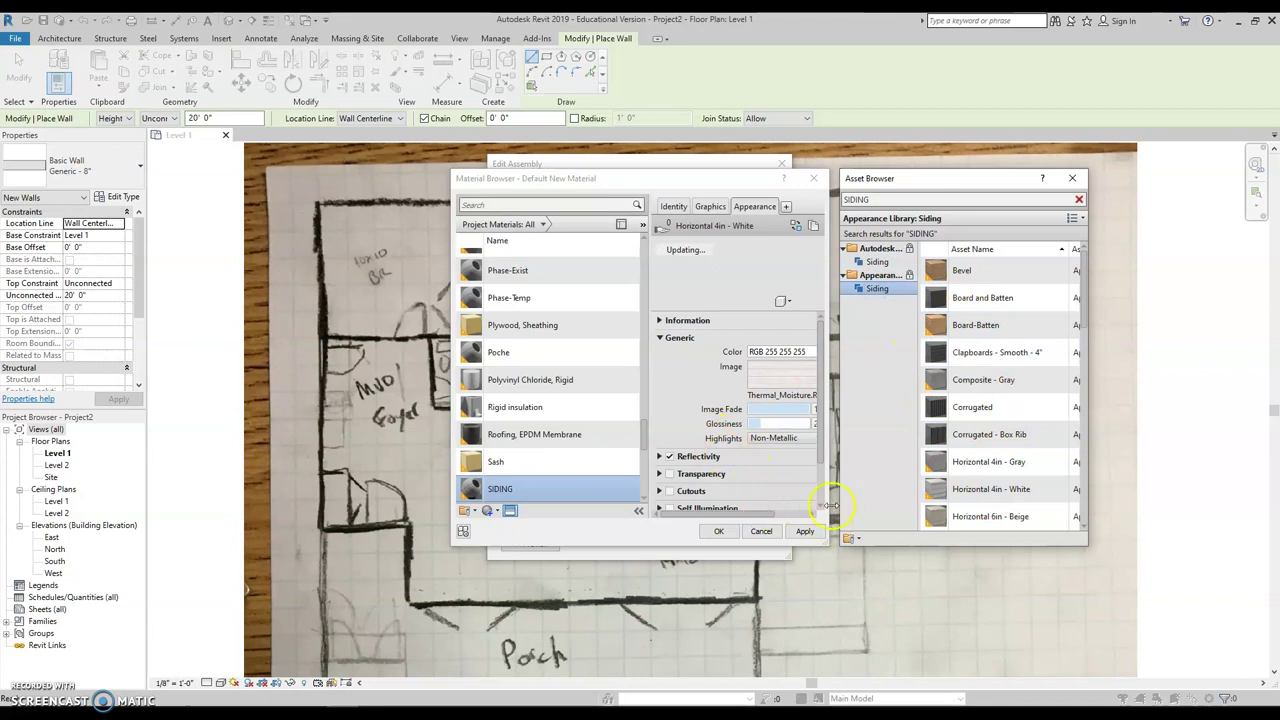
{"action": "left_click", "coordinate": [1074, 178]}
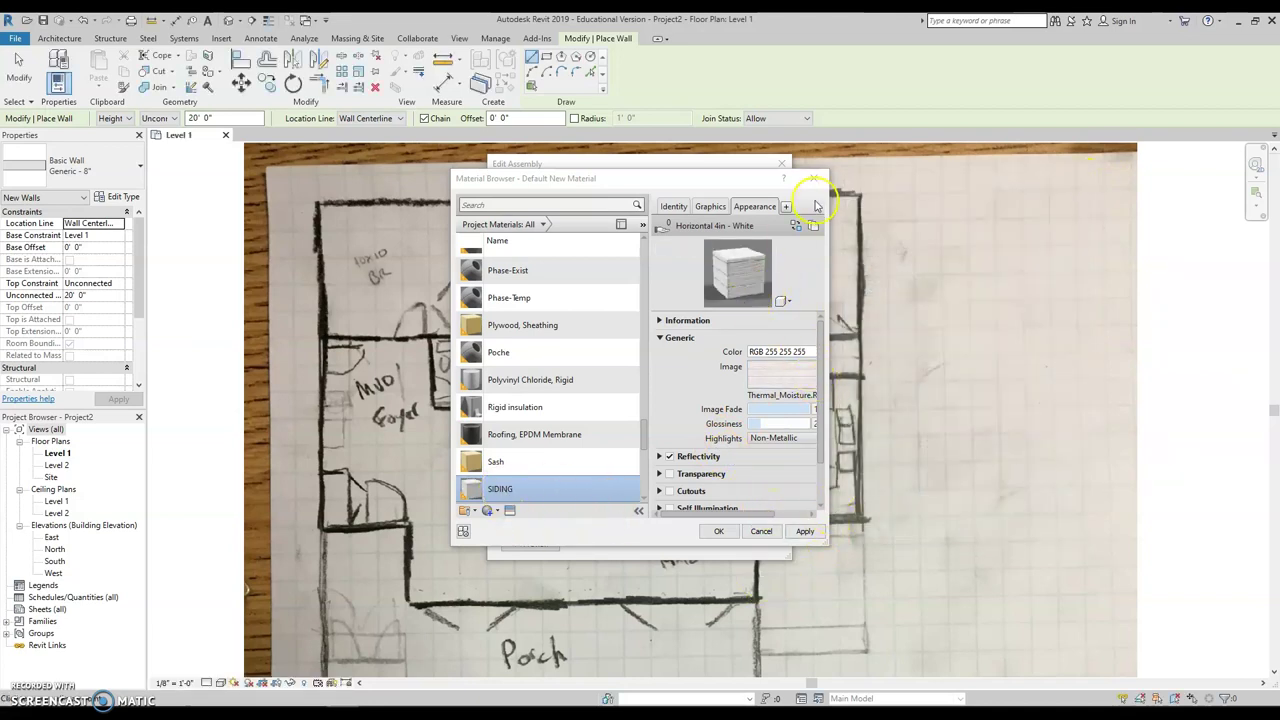
{"action": "left_click", "coordinate": [710, 206]}
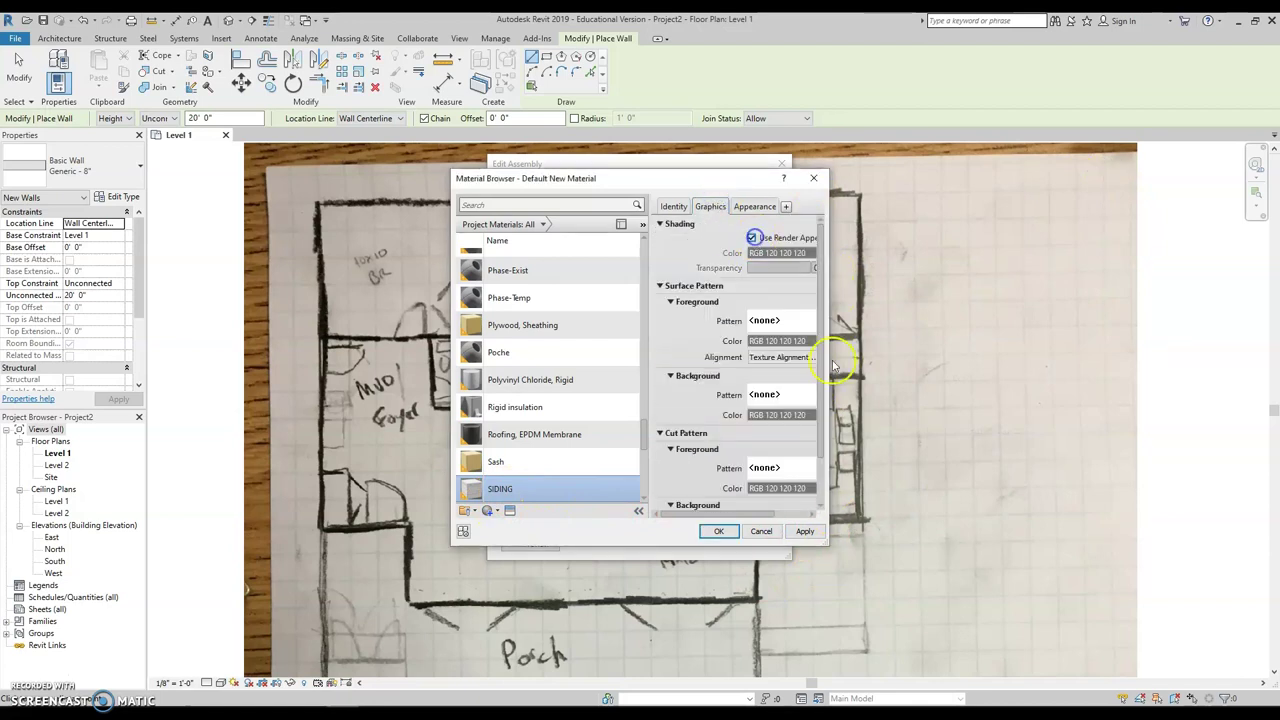
- Assign SIDING to the outer finish layer and make it 1/2" thick
{"action": "left_click", "coordinate": [720, 531]}
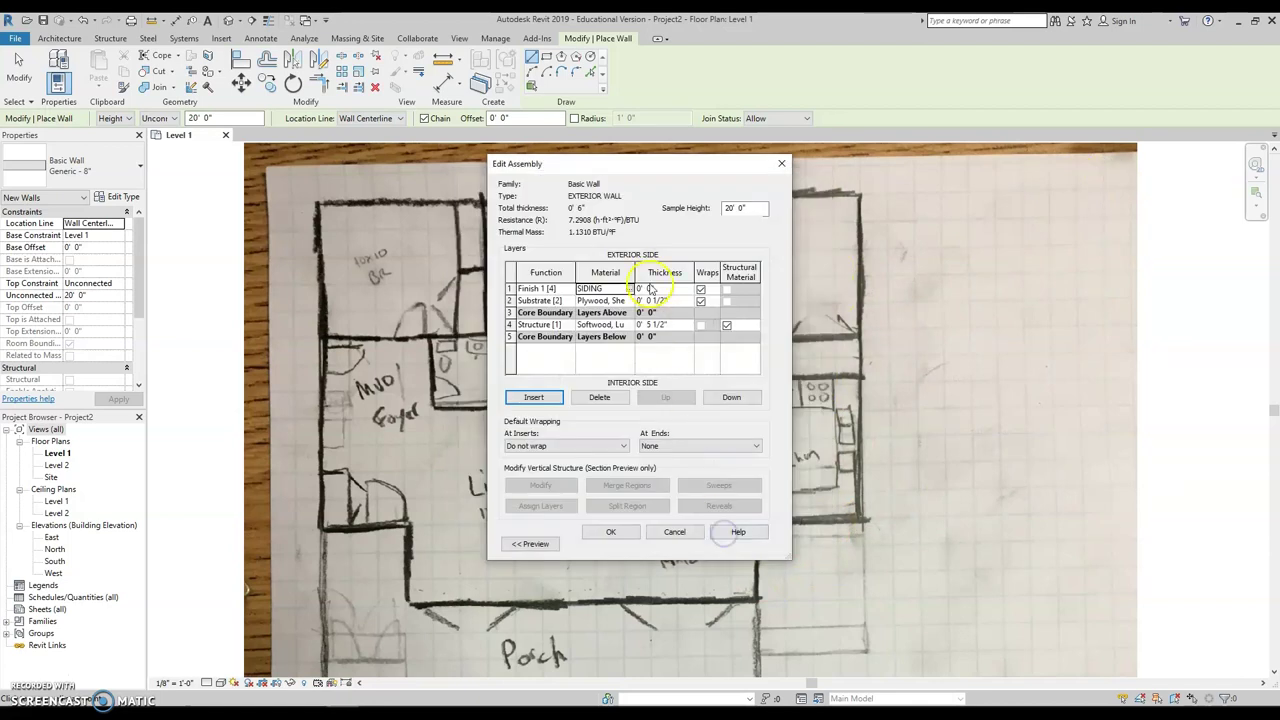
{"action": "left_click", "coordinate": [651, 288]}
{"action": "key", "text": "BackSpace"}
{"action": "key", "text": "BackSpace"}
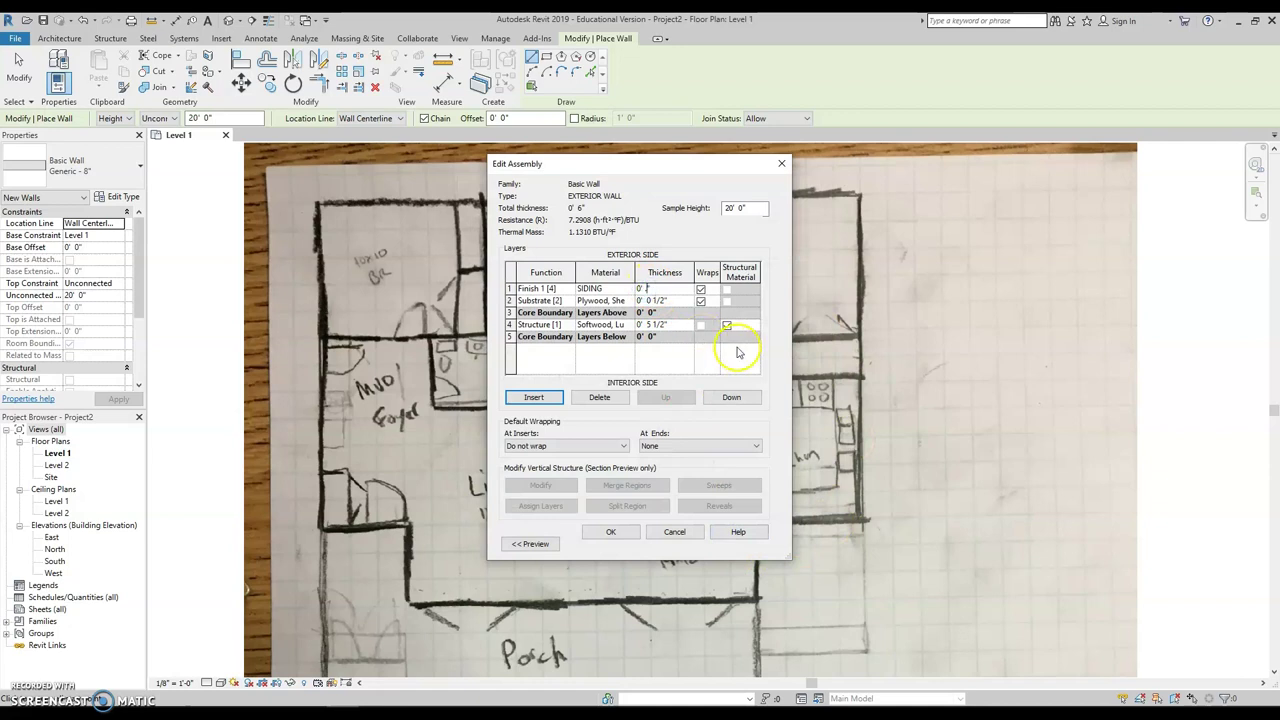
- Insert a new layer at the wall's interior side and set it to Finish 2
{"action": "left_click", "coordinate": [534, 397]}
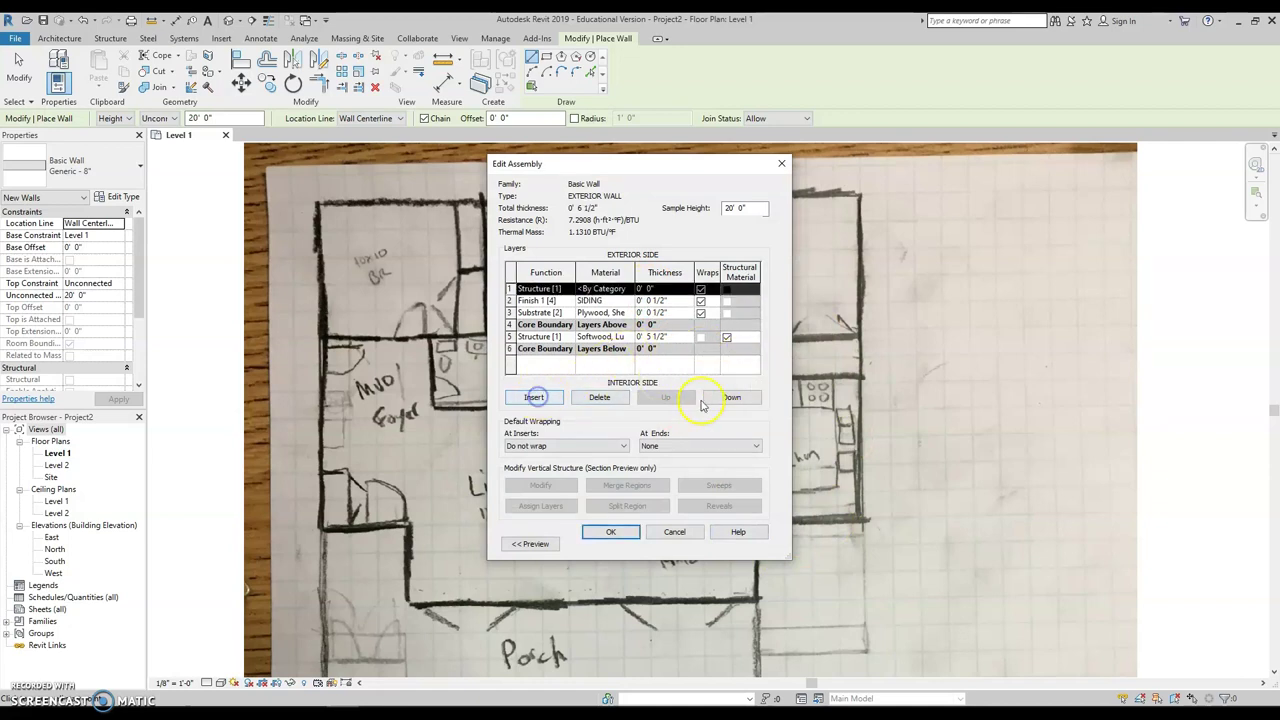
{"action": "left_click", "coordinate": [731, 397]}
{"action": "left_click", "coordinate": [731, 397]}
{"action": "left_click", "coordinate": [731, 397]}
{"action": "left_click", "coordinate": [731, 397]}
{"action": "left_click", "coordinate": [731, 397]}
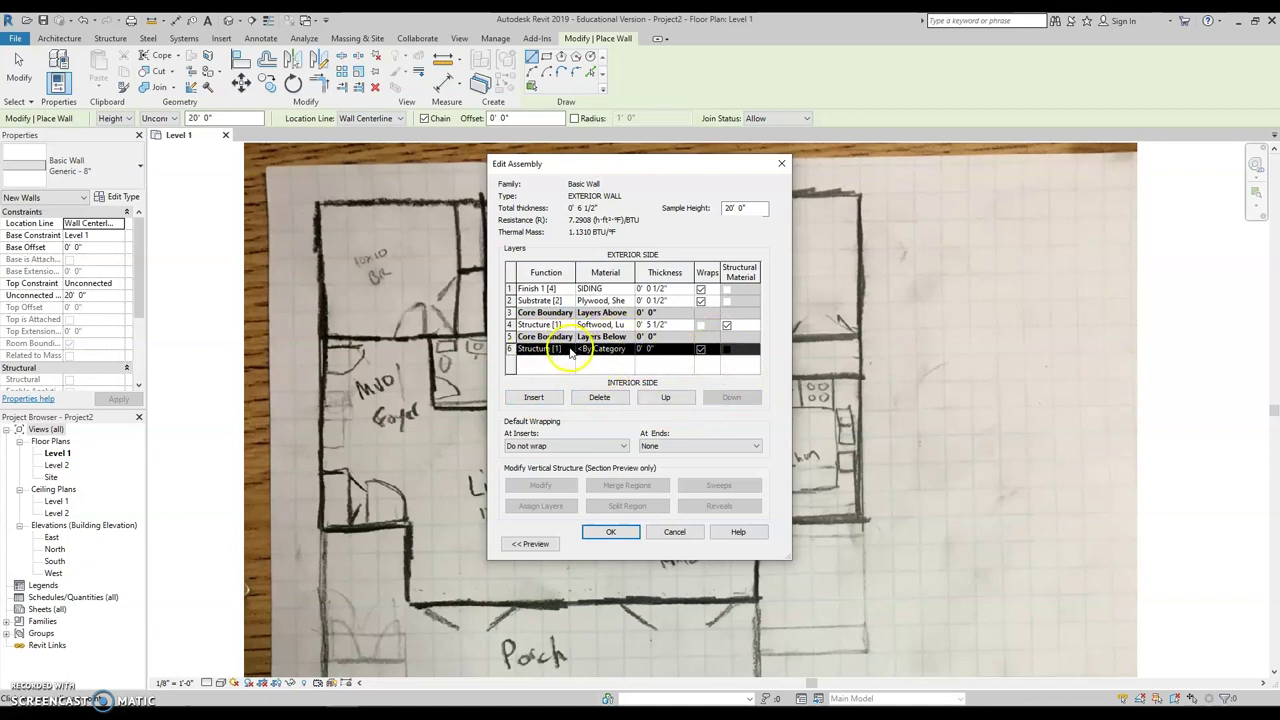
{"action": "left_click", "coordinate": [569, 350]}
{"action": "left_click", "coordinate": [537, 390]}
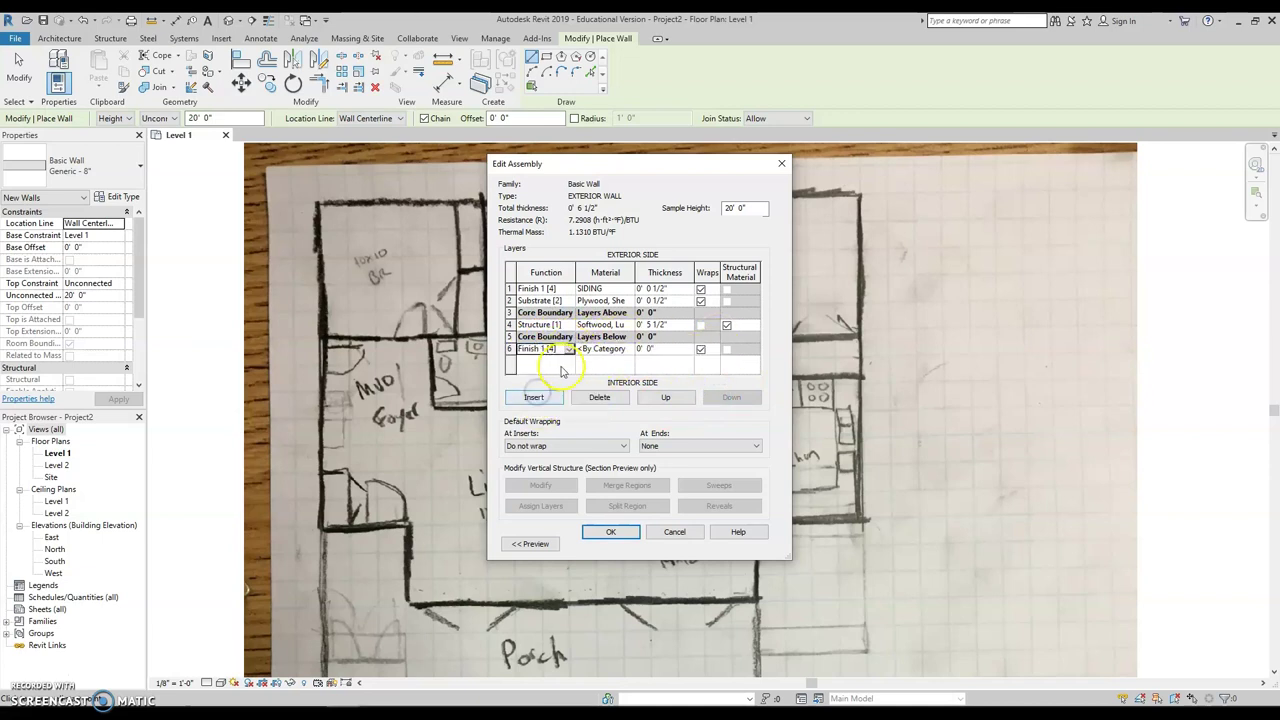
{"action": "left_click", "coordinate": [569, 348]}
{"action": "left_click", "coordinate": [537, 400]}
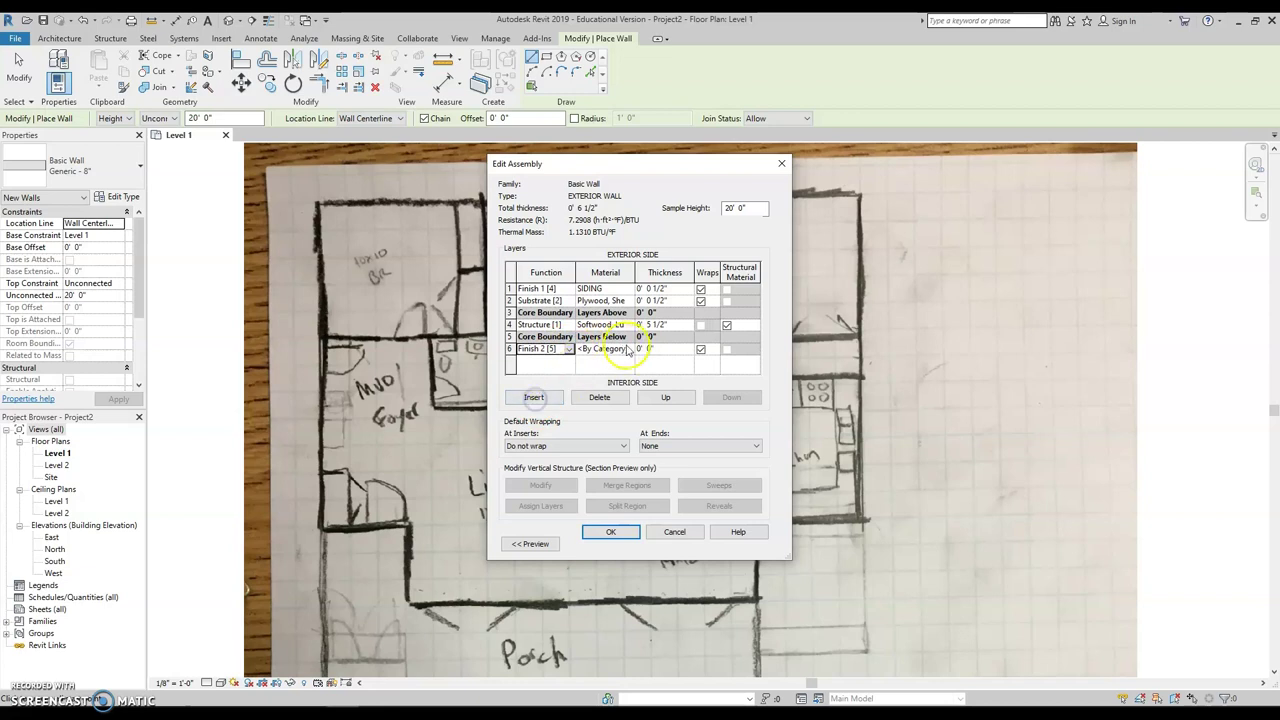
- Give the interior finish Gypsum Wall Board, bringing the wall width to 0' 7"
{"action": "left_click", "coordinate": [631, 349]}
{"action": "scroll", "coordinate": [543, 345], "scroll_direction": "up", "scroll_amount": 6}
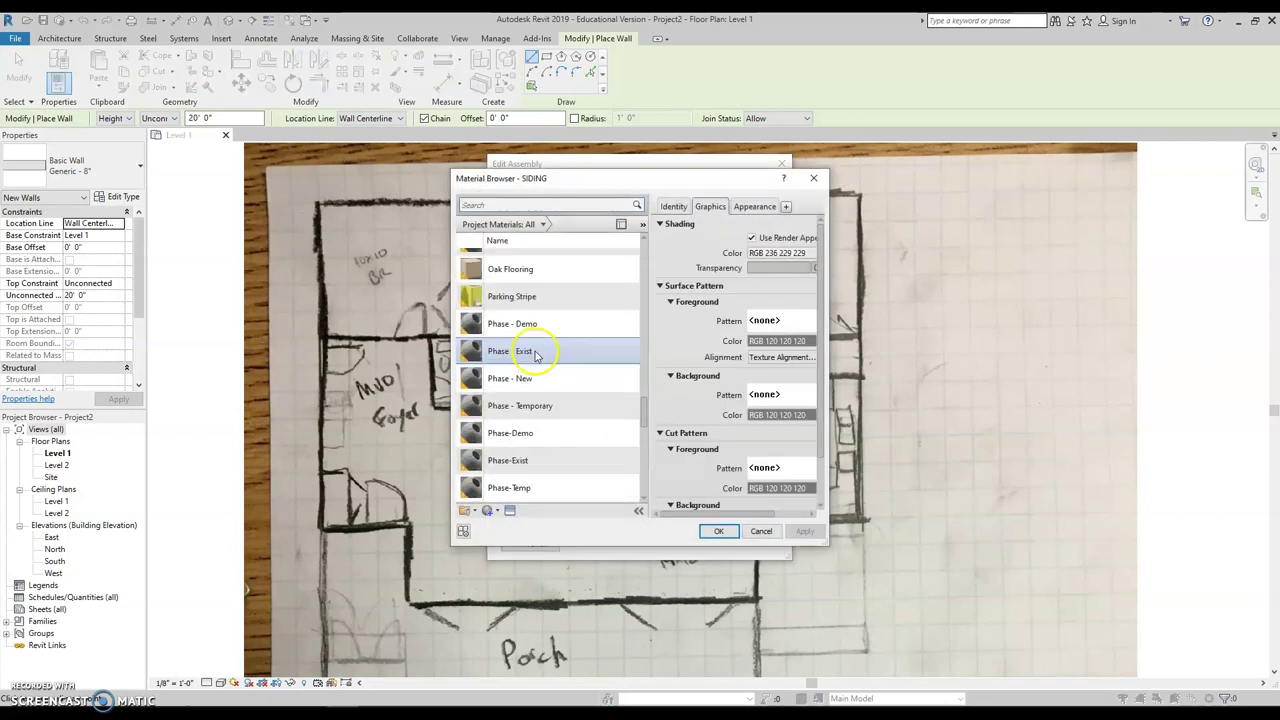
{"action": "scroll", "coordinate": [545, 362], "scroll_direction": "up", "scroll_amount": 3}
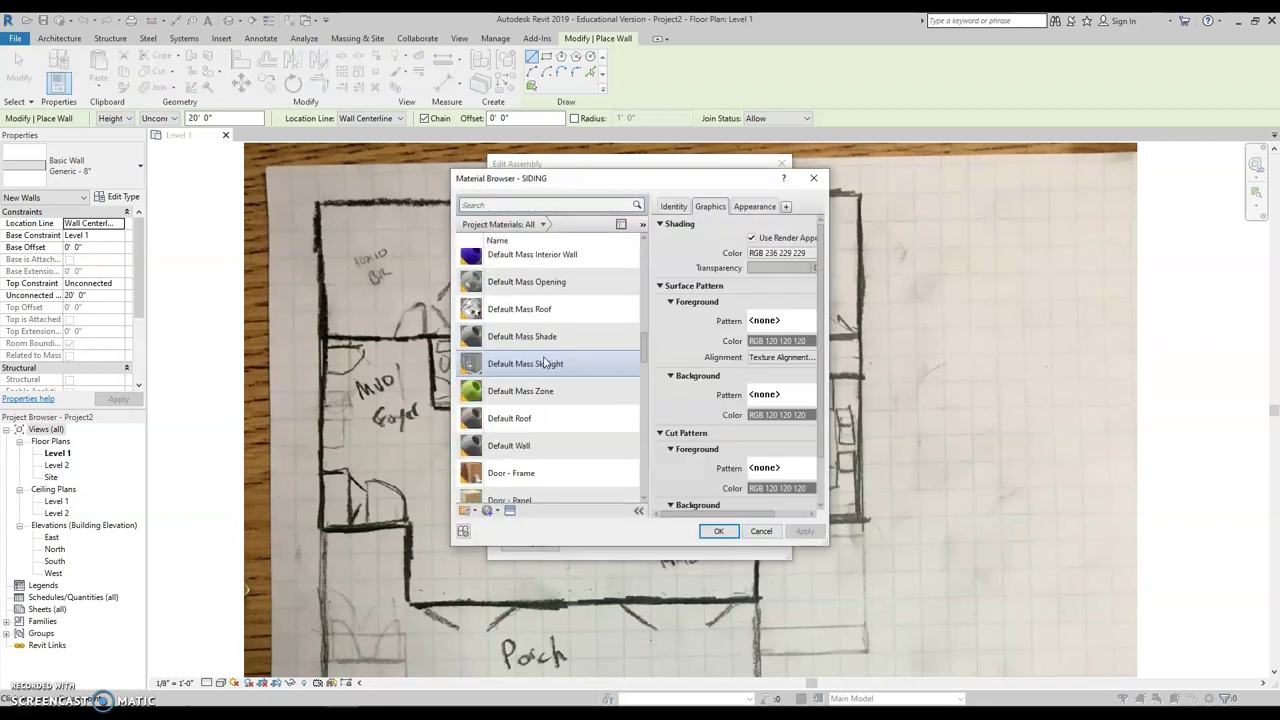
{"action": "scroll", "coordinate": [545, 364], "scroll_direction": "down", "scroll_amount": 2}
{"action": "scroll", "coordinate": [545, 364], "scroll_direction": "down", "scroll_amount": 5}
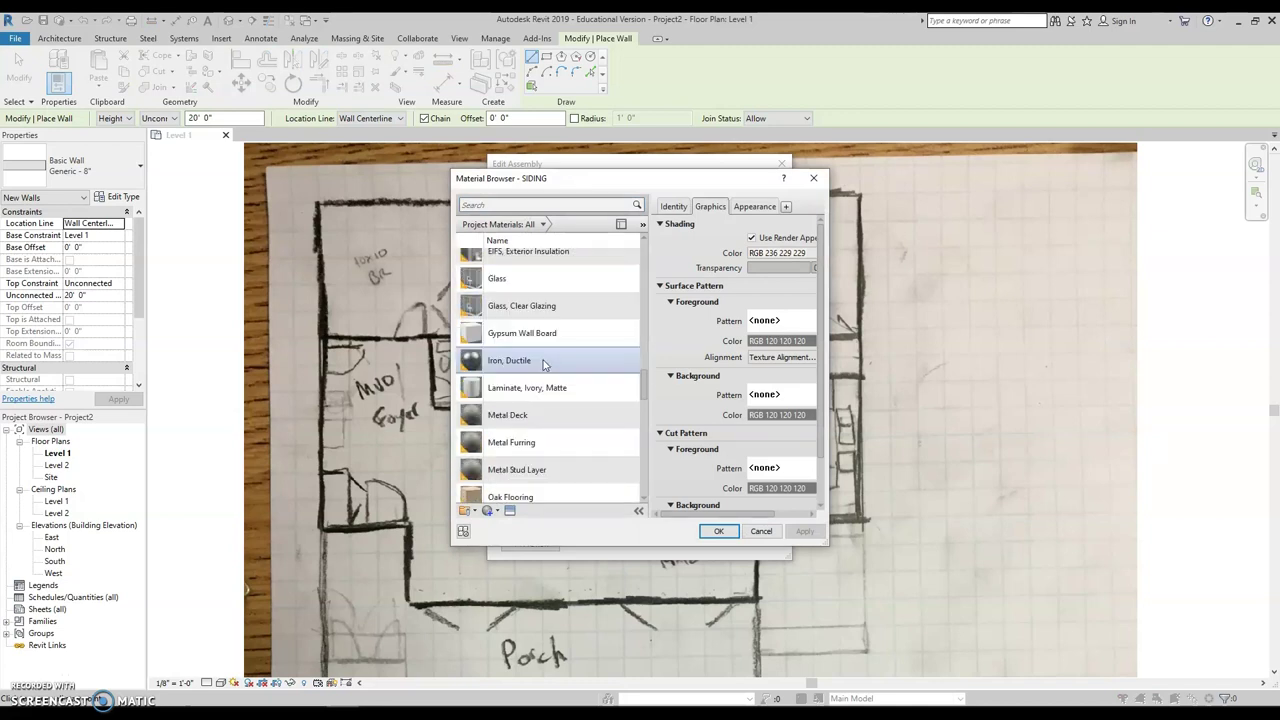
{"action": "left_click", "coordinate": [542, 262]}
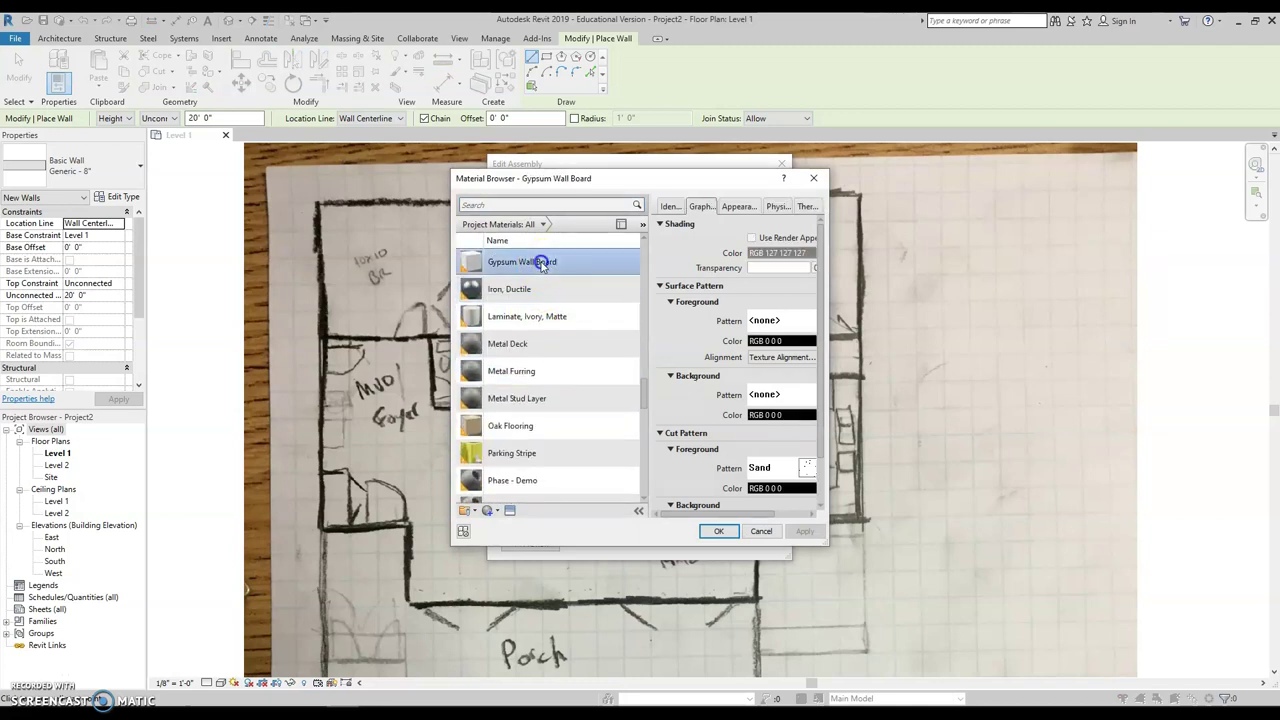
{"action": "left_click", "coordinate": [722, 531]}
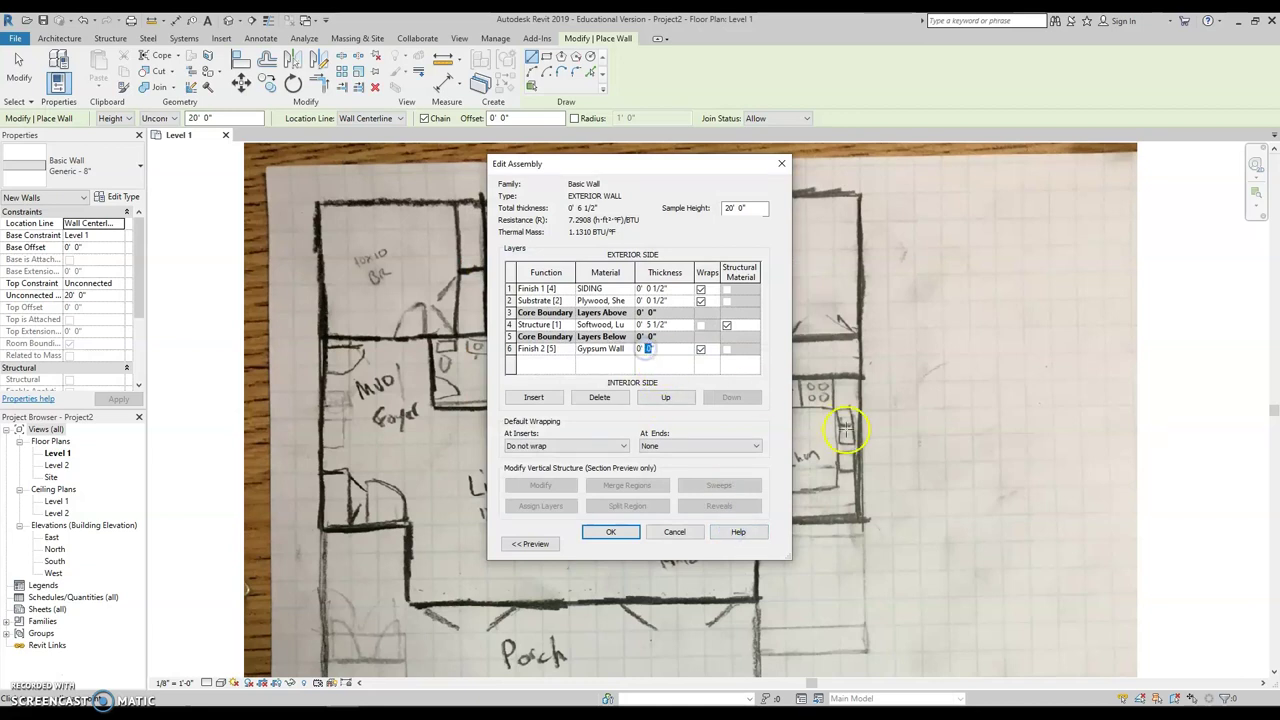
{"action": "left_click", "coordinate": [610, 530]}
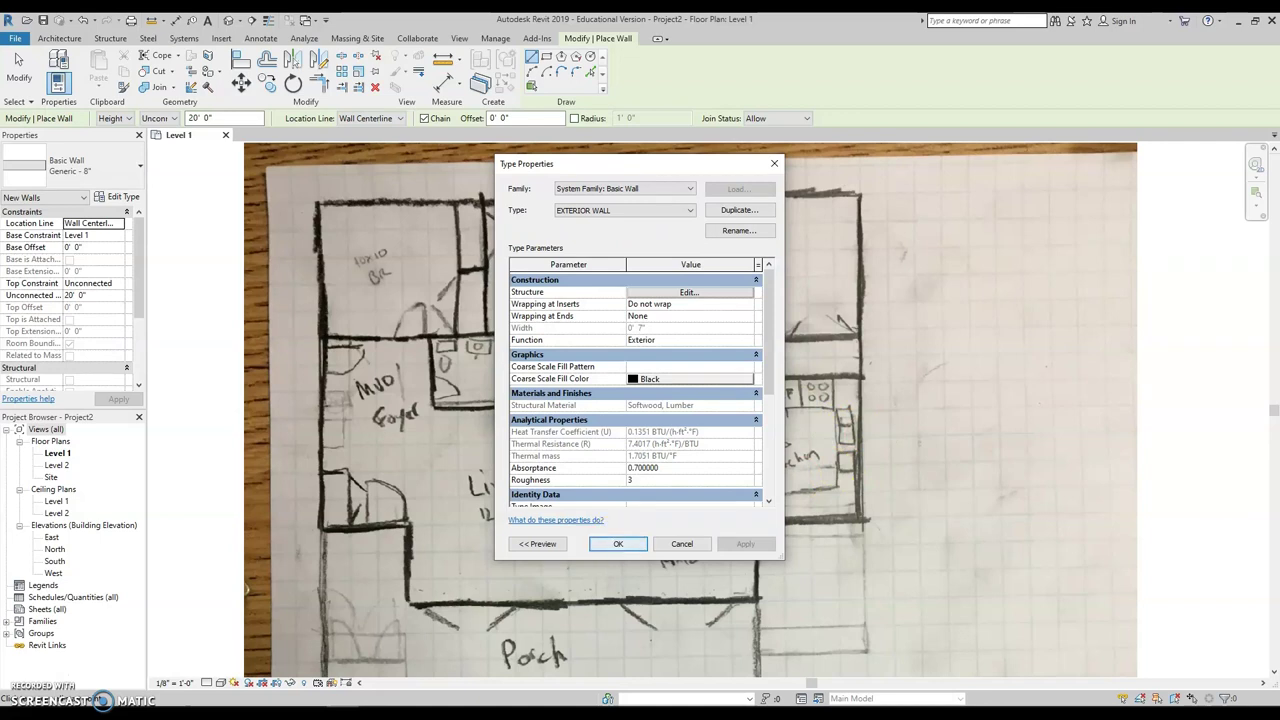
- Save the EXTERIOR WALL type and set walls to Level 2 height, Core Face: Interior location
{"action": "left_click", "coordinate": [618, 543]}
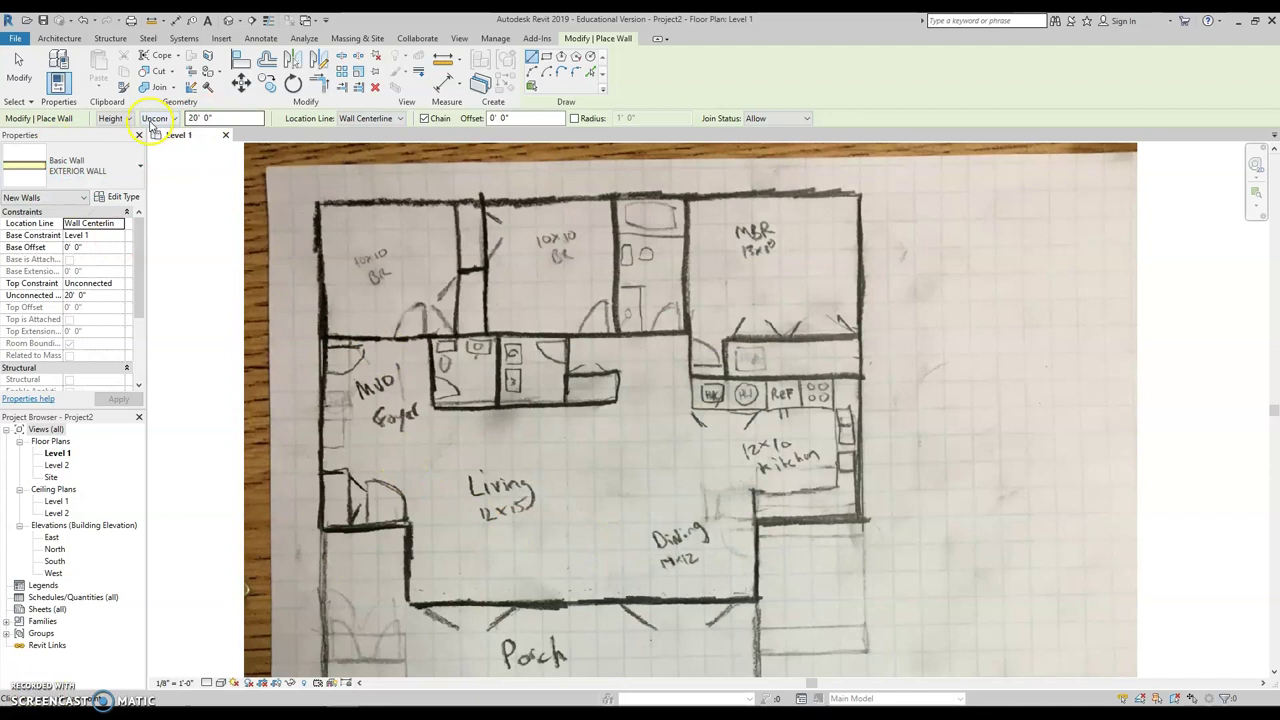
{"action": "left_click", "coordinate": [116, 121]}
{"action": "left_click", "coordinate": [160, 118]}
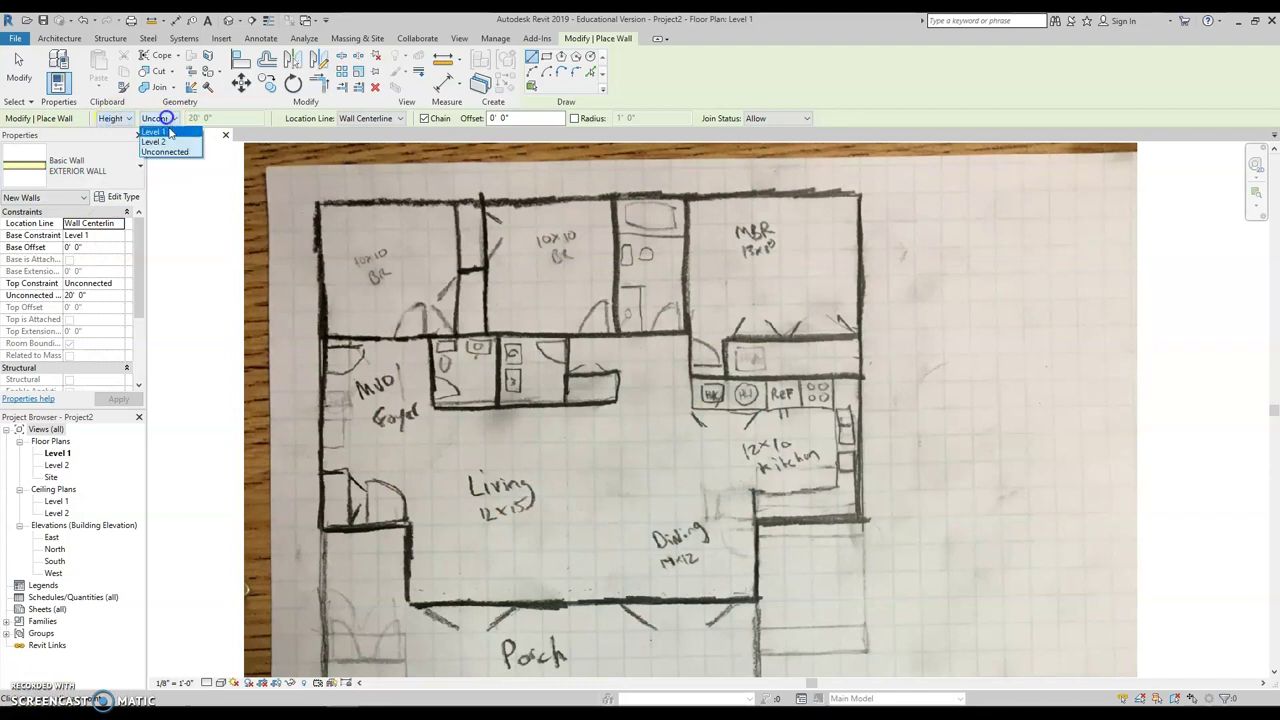
{"action": "left_click", "coordinate": [172, 143]}
{"action": "left_click", "coordinate": [396, 119]}
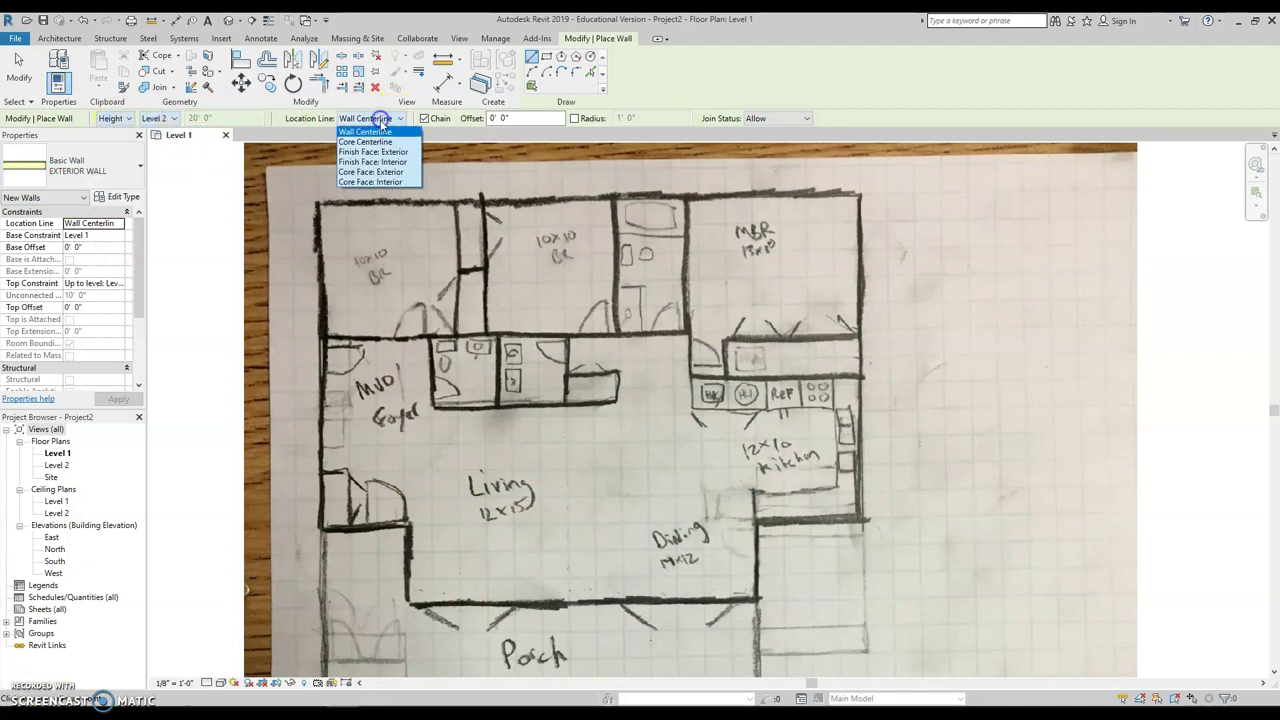
{"action": "left_click", "coordinate": [369, 182]}
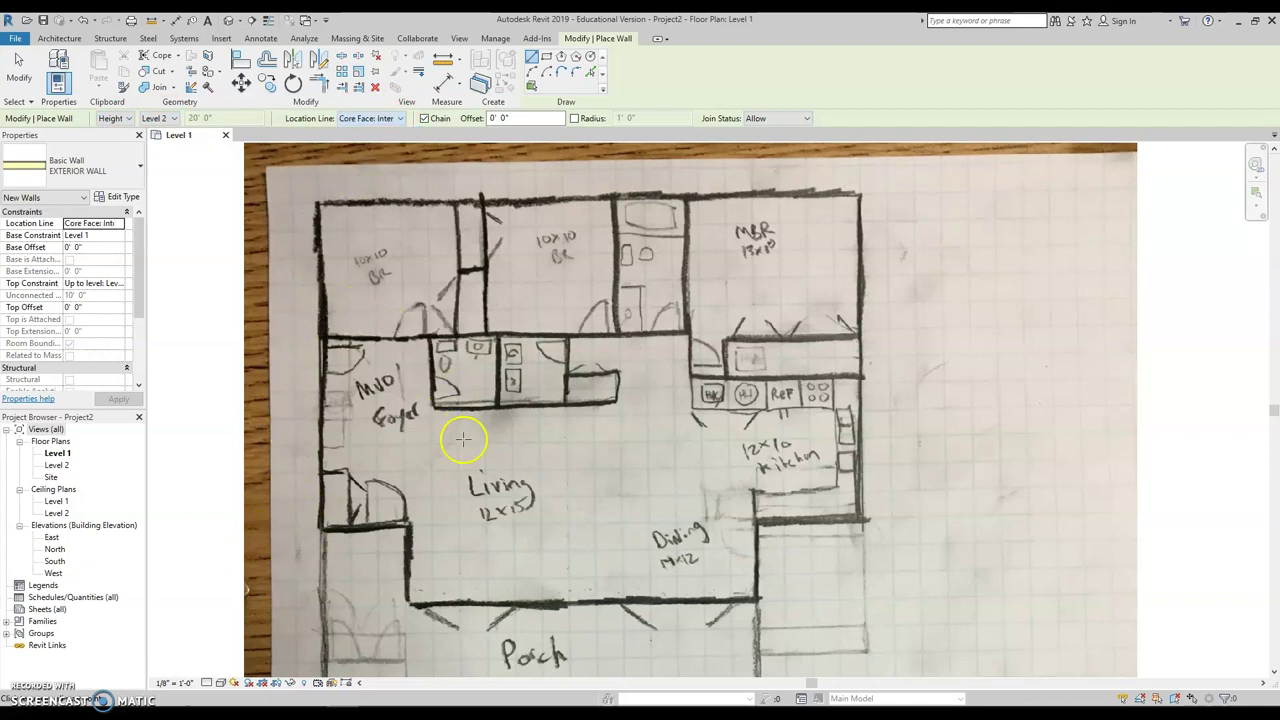
- Draw the 24' left wall from below the foyer to the sketch's top-left corner
{"action": "scroll", "coordinate": [287, 557], "scroll_direction": "up", "scroll_amount": 5}
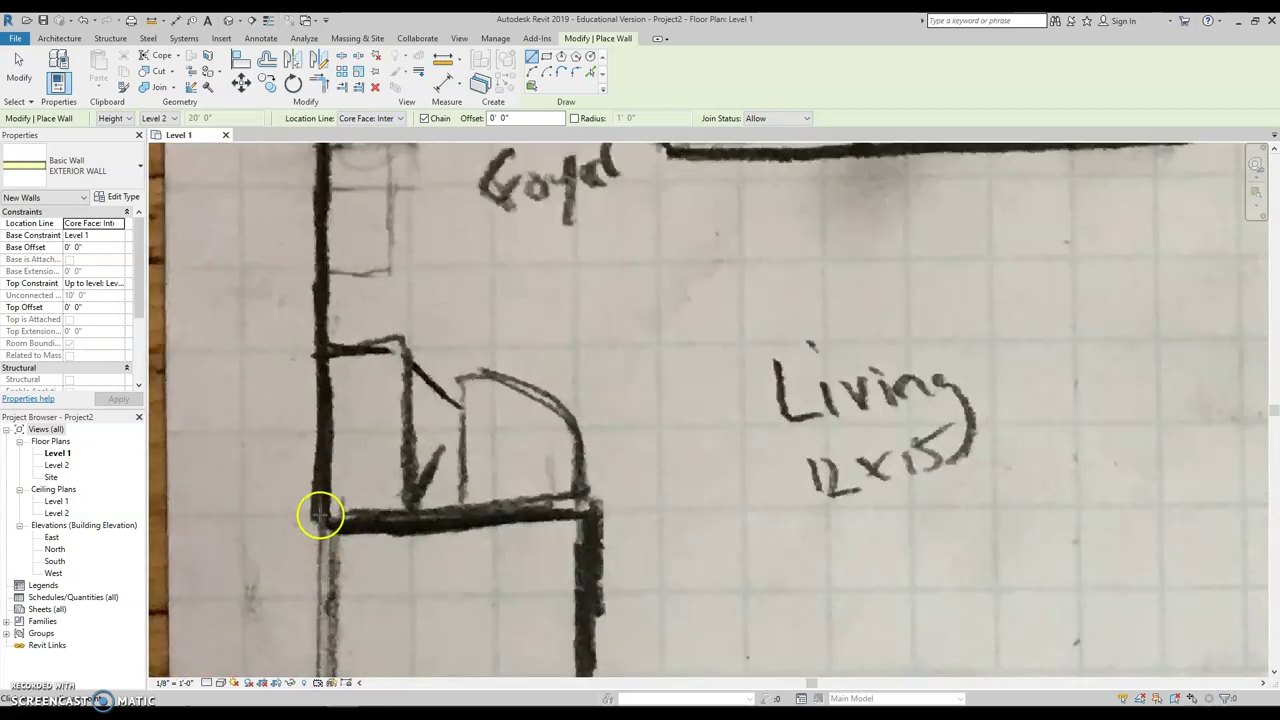
{"action": "left_click", "coordinate": [323, 515]}
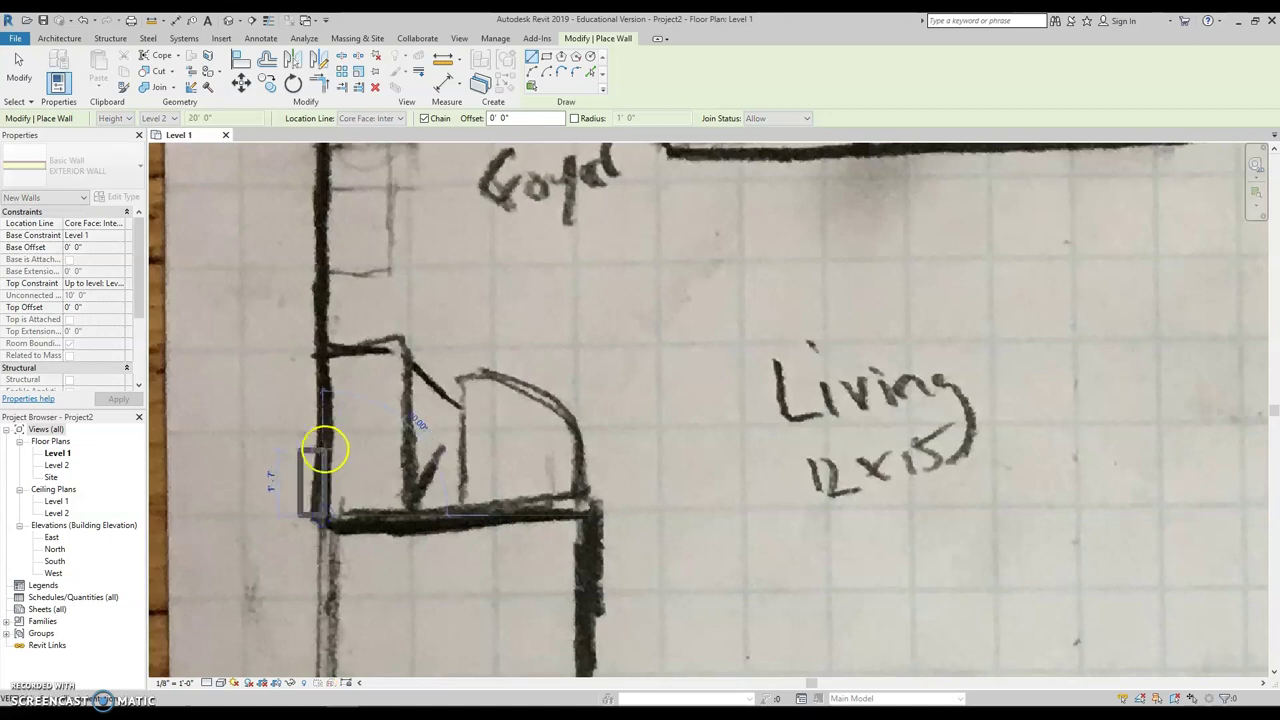
{"action": "scroll", "coordinate": [337, 354], "scroll_direction": "down", "scroll_amount": 5}
{"action": "middle_click_drag", "start_coordinate": [327, 318], "coordinate": [300, 520]}
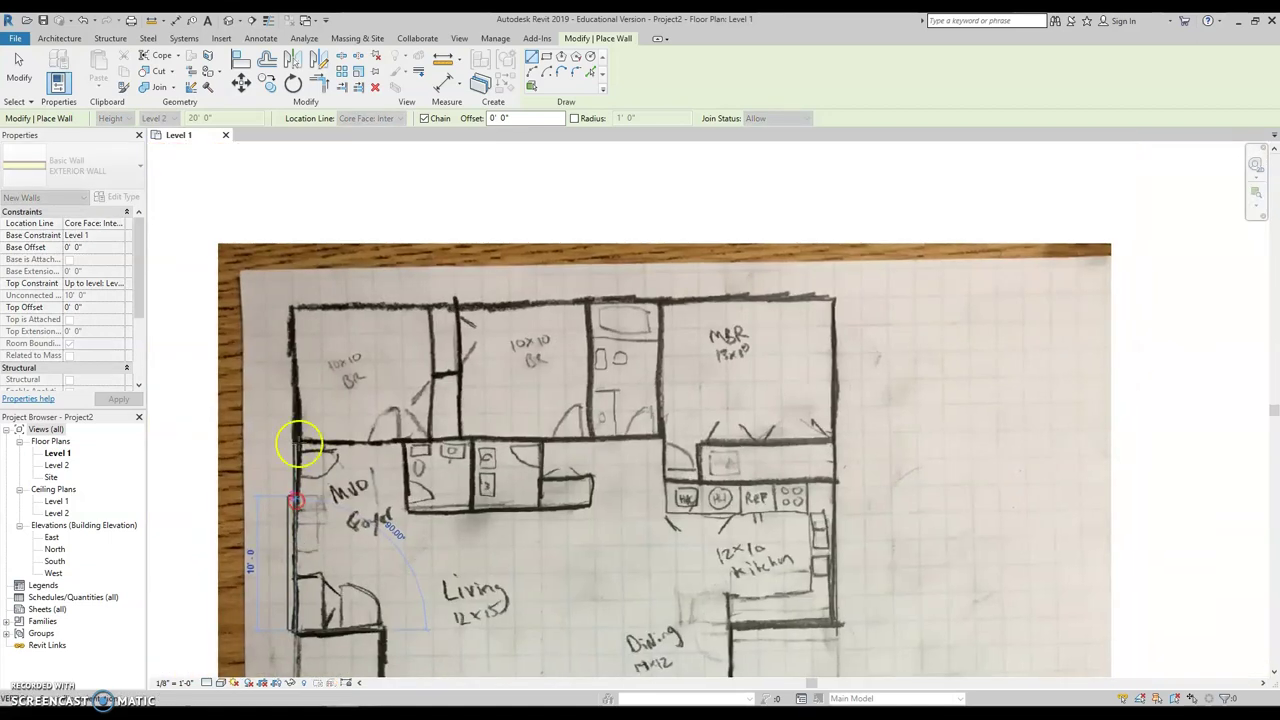
{"action": "left_click", "coordinate": [292, 315]}
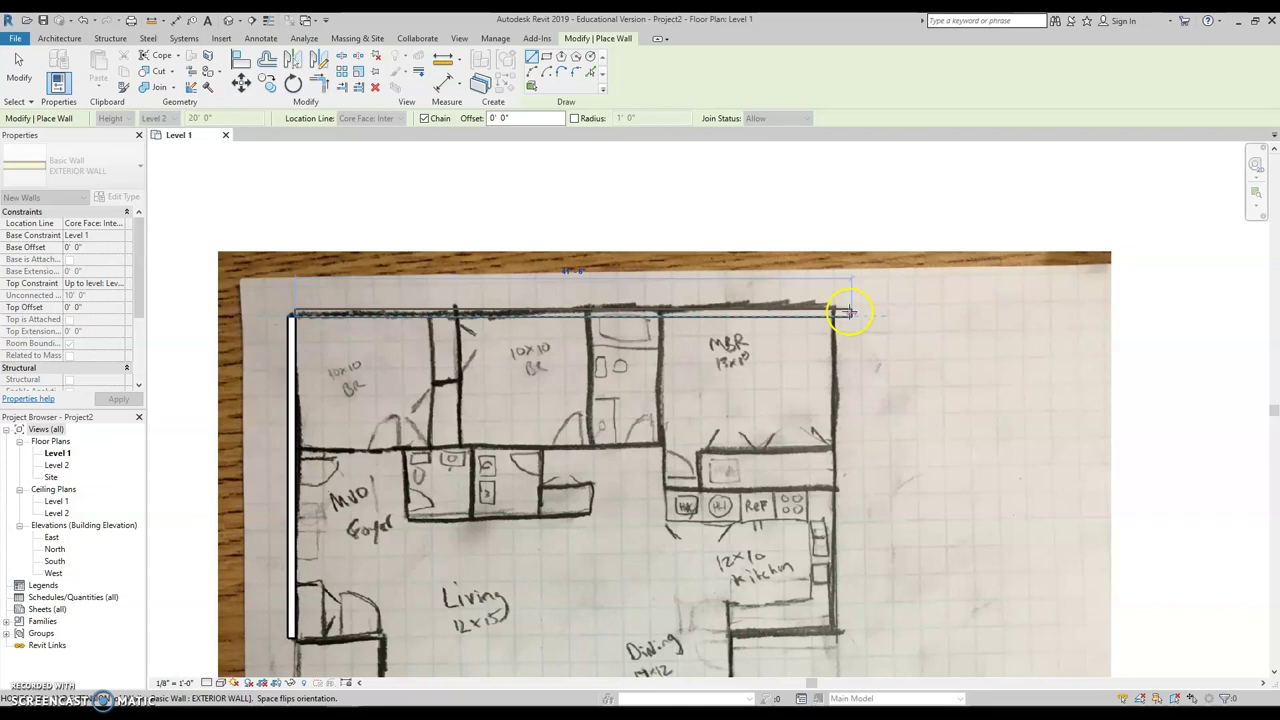
{"action": "key", "text": "Escape"}
{"action": "key", "text": "Escape"}
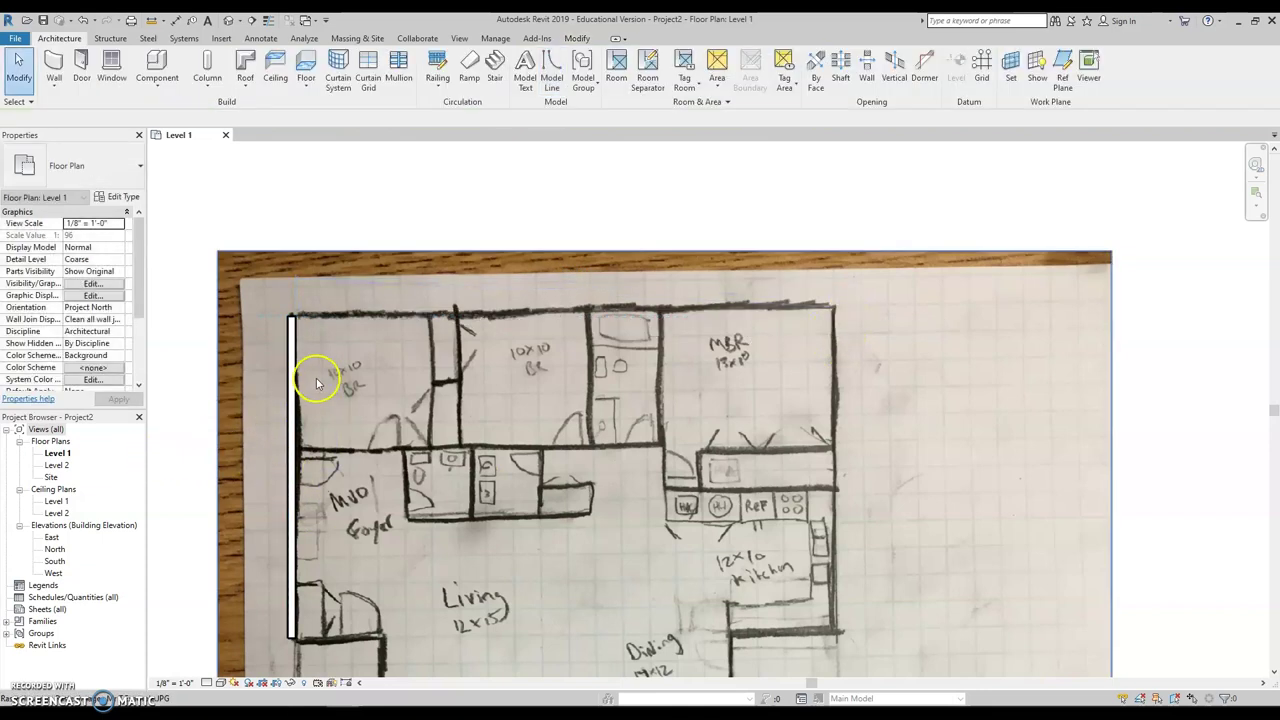
- Select the sketch image and rotate it 1° so its drawn walls sit square
{"action": "left_click", "coordinate": [293, 385]}
{"action": "left_click", "coordinate": [471, 337]}
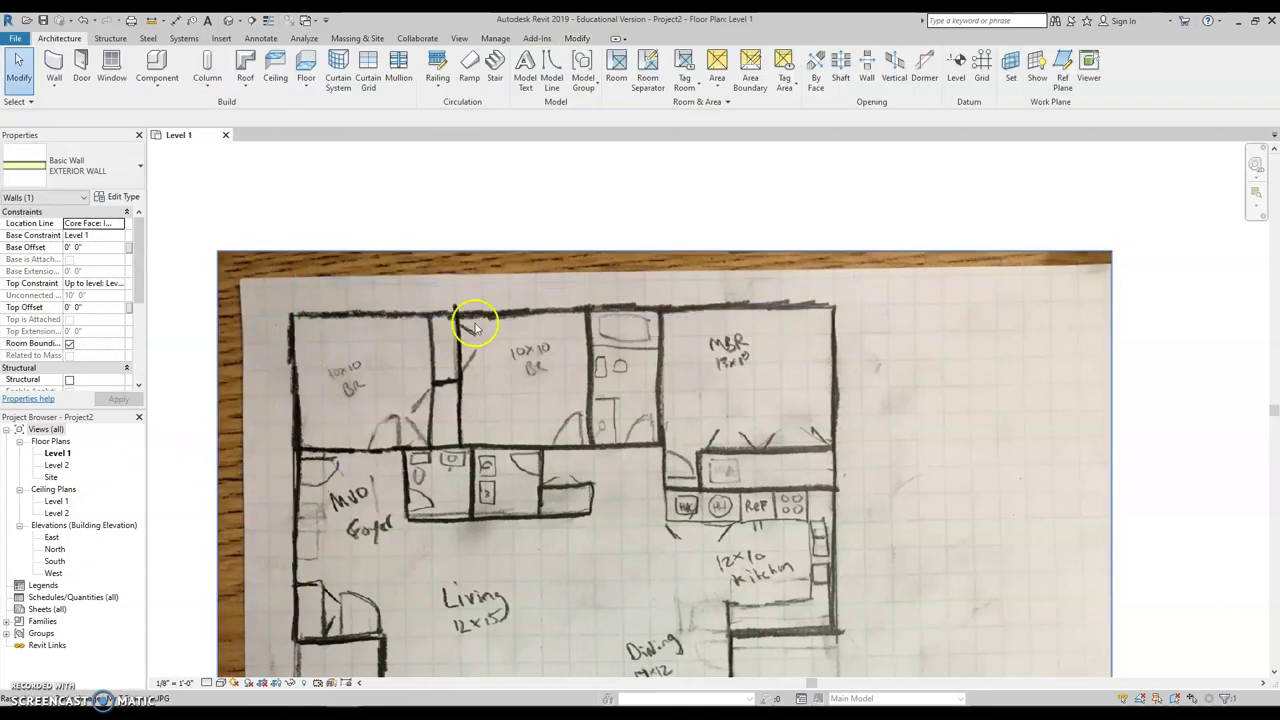
{"action": "left_click", "coordinate": [576, 260]}
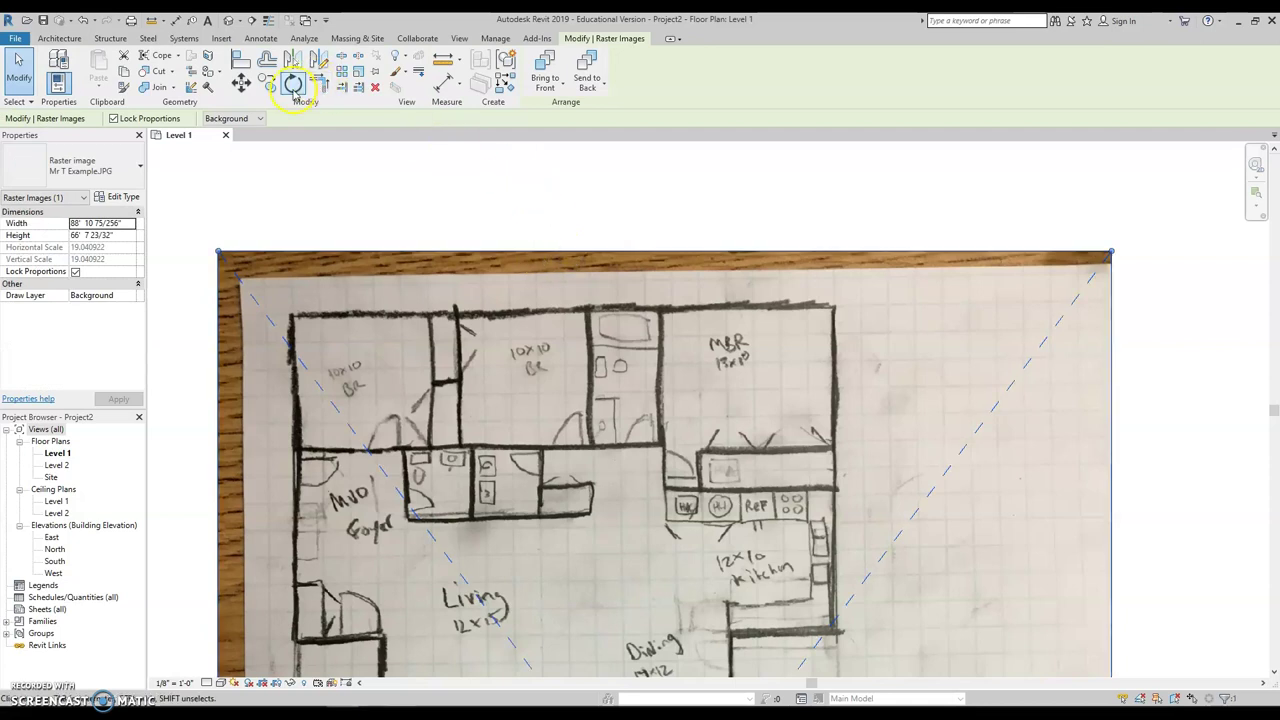
{"action": "left_click", "coordinate": [293, 83]}
{"action": "scroll", "coordinate": [683, 218], "scroll_direction": "down", "scroll_amount": 2}
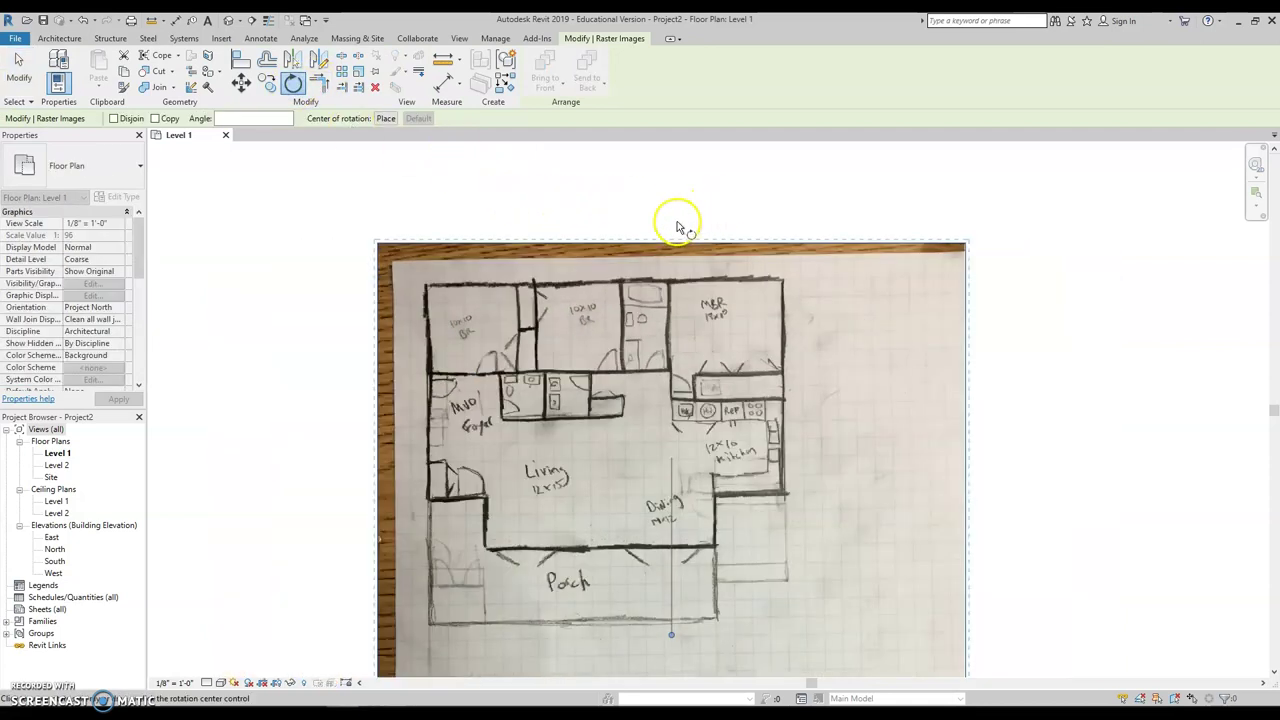
{"action": "left_click", "coordinate": [676, 208]}
{"action": "left_click", "coordinate": [710, 212]}
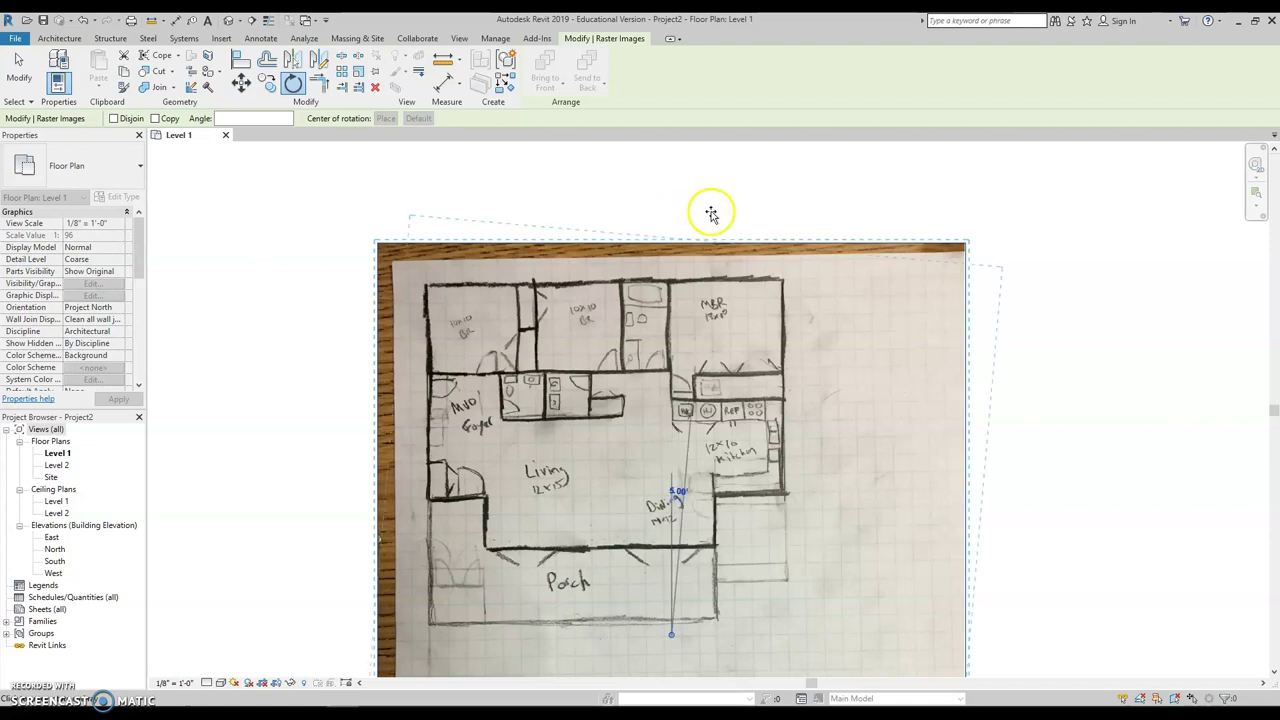
{"action": "type", "text": "1"}
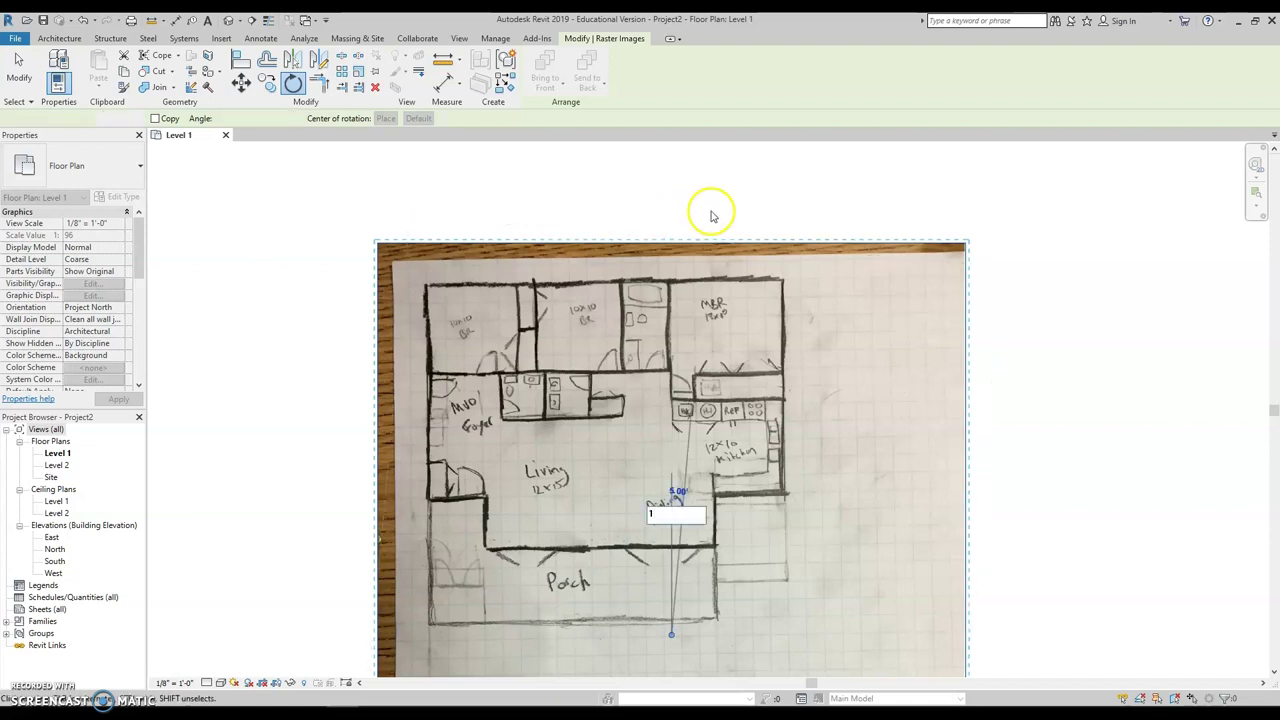
{"action": "key", "text": "Return"}
{"action": "left_click", "coordinate": [59, 38]}
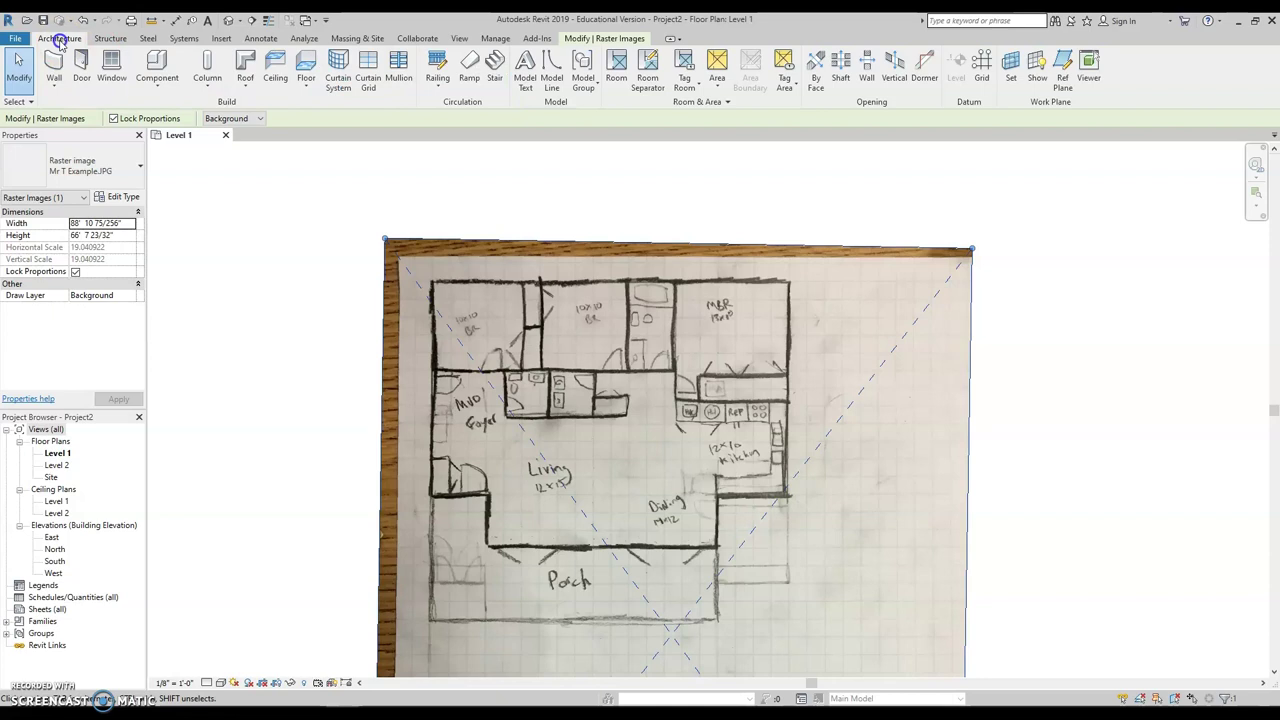
- Draw a model line along the sketch's top edge as a reference
{"action": "left_click", "coordinate": [550, 76]}
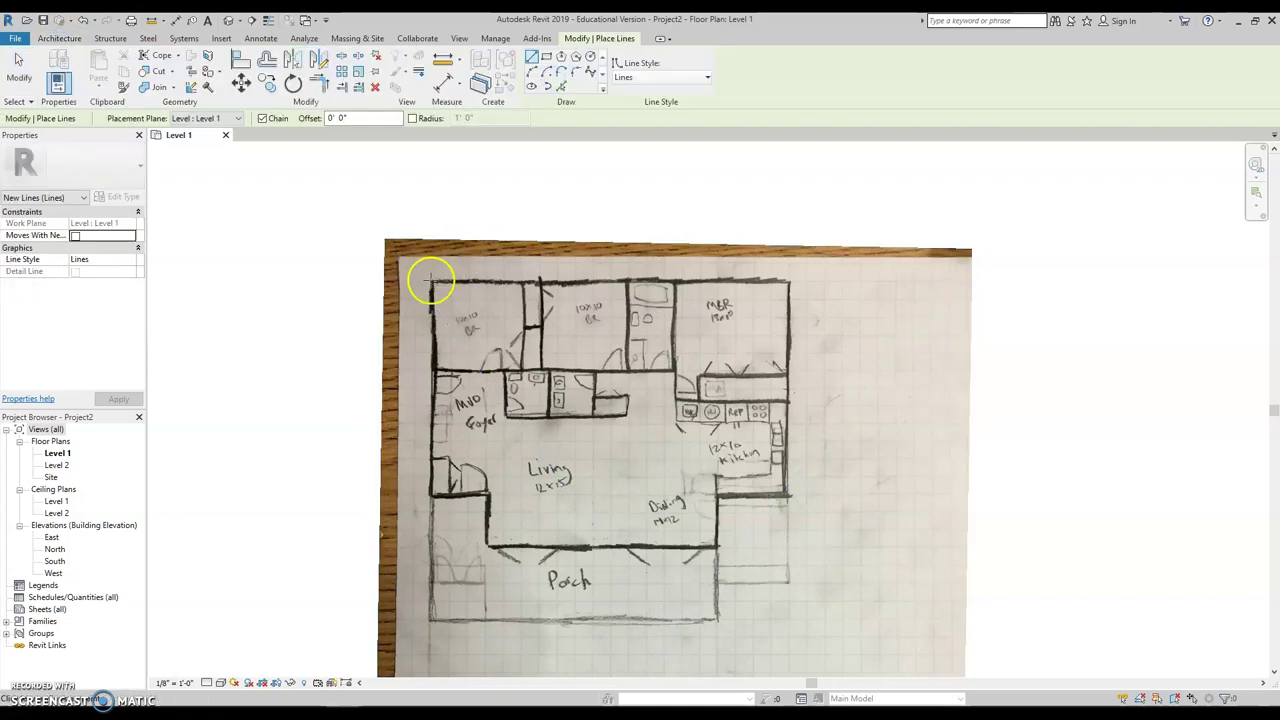
{"action": "scroll", "coordinate": [410, 281], "scroll_direction": "up", "scroll_amount": 5}
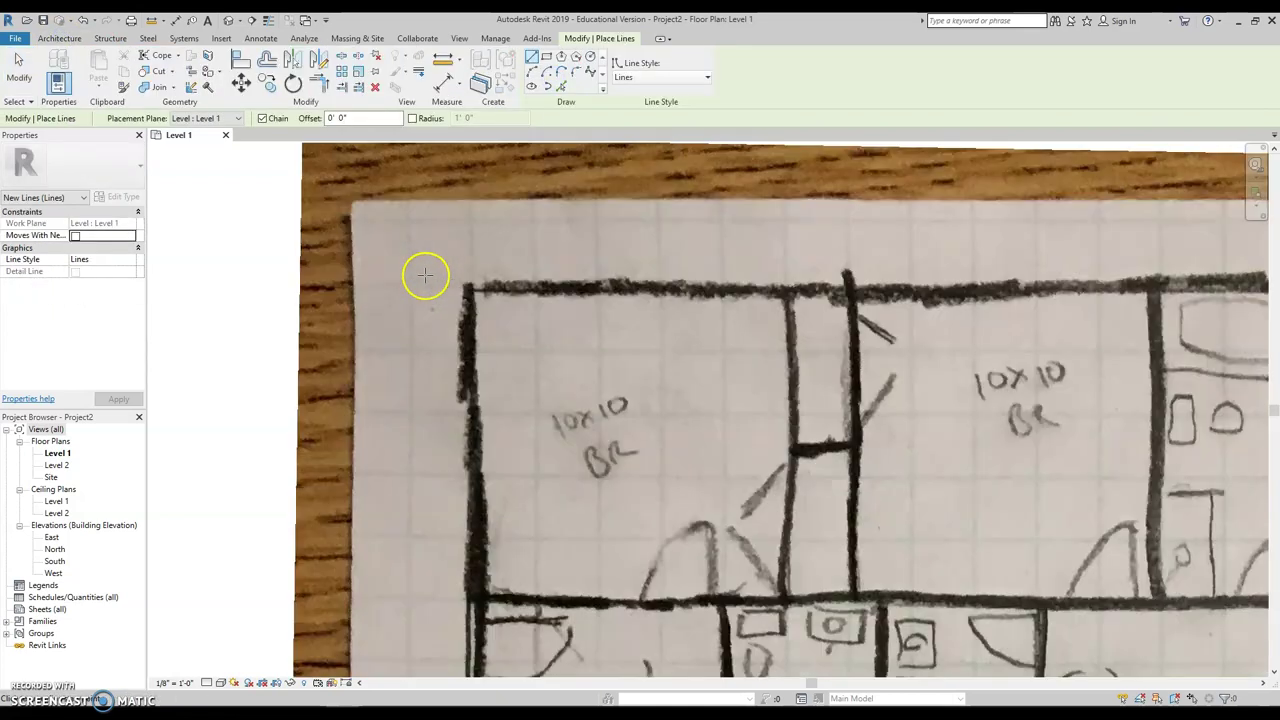
{"action": "left_click", "coordinate": [411, 286]}
{"action": "scroll", "coordinate": [525, 313], "scroll_direction": "down", "scroll_amount": 3}
{"action": "scroll", "coordinate": [525, 313], "scroll_direction": "down", "scroll_amount": 2}
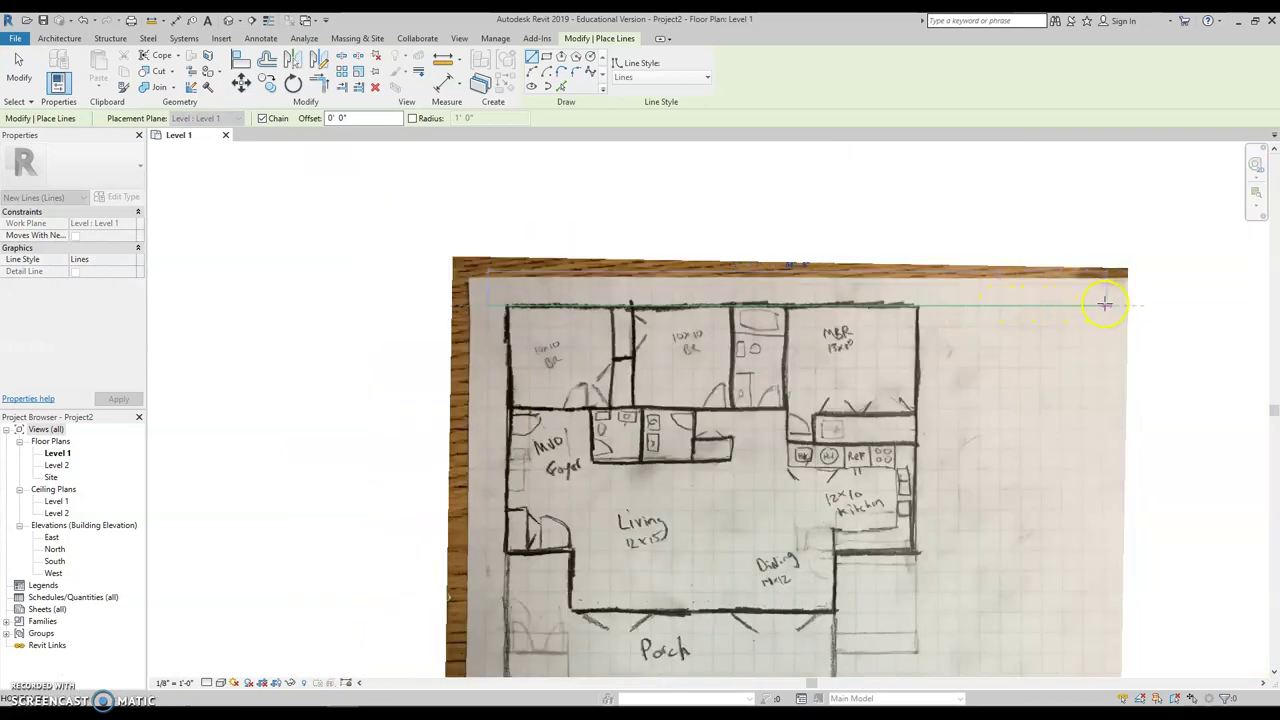
{"action": "left_click", "coordinate": [1065, 305]}
{"action": "key", "text": "Escape"}
- Start the Architecture Wall tool for placing exterior walls
{"action": "scroll", "coordinate": [505, 360], "scroll_direction": "up", "scroll_amount": 3}
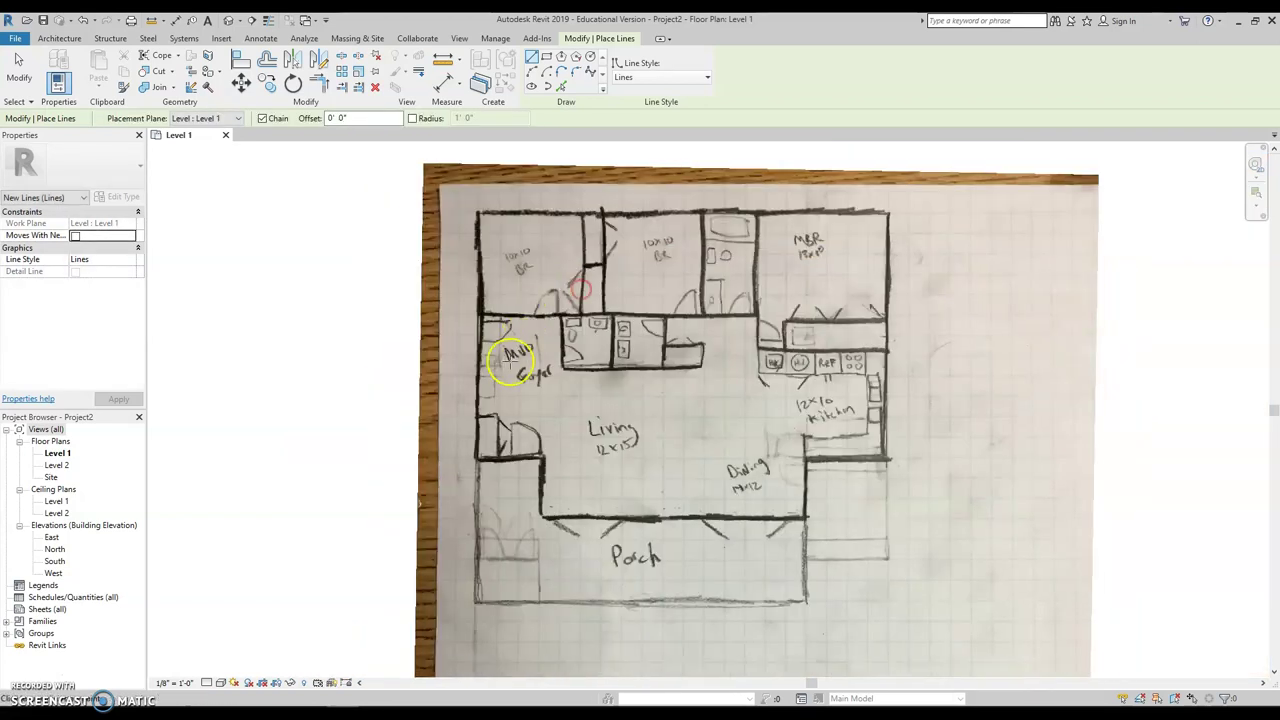
{"action": "scroll", "coordinate": [493, 368], "scroll_direction": "up", "scroll_amount": 1}
{"action": "left_click", "coordinate": [58, 38]}
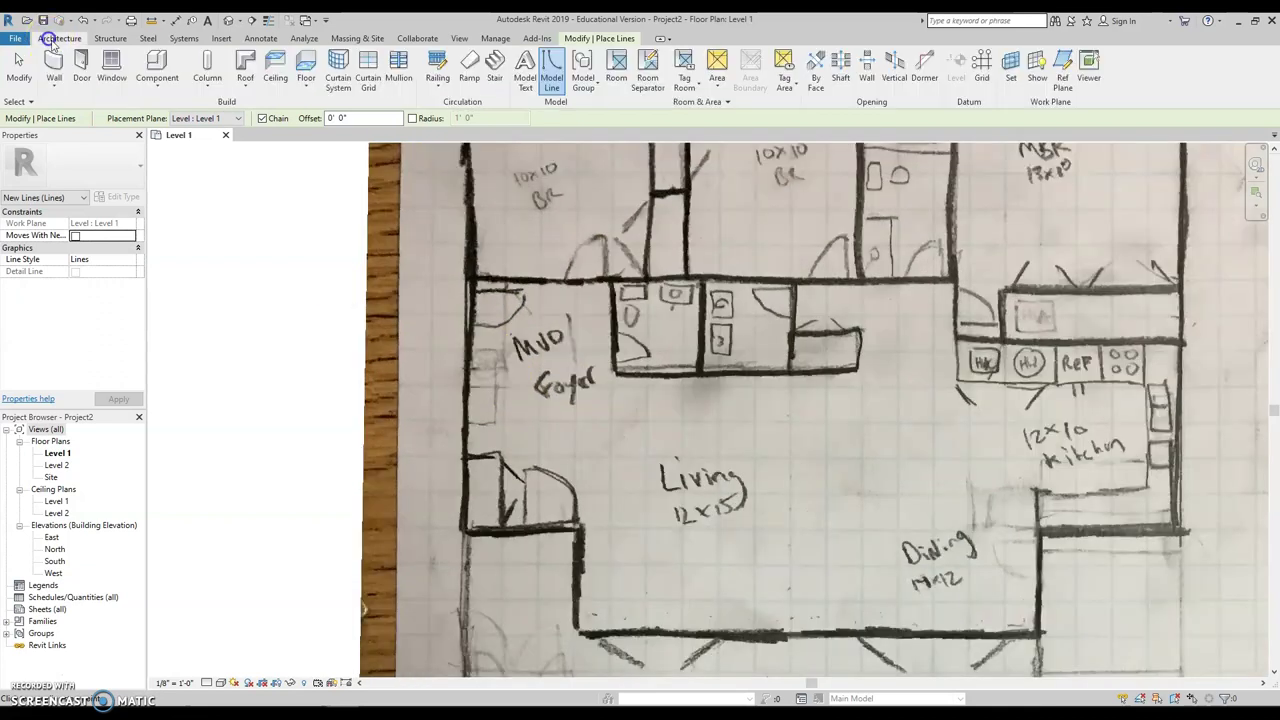
{"action": "left_click", "coordinate": [57, 72]}
- Chain exterior walls from the top-left corner, across the top, down to the kitchen corner
{"action": "scroll", "coordinate": [470, 540], "scroll_direction": "up", "scroll_amount": 2}
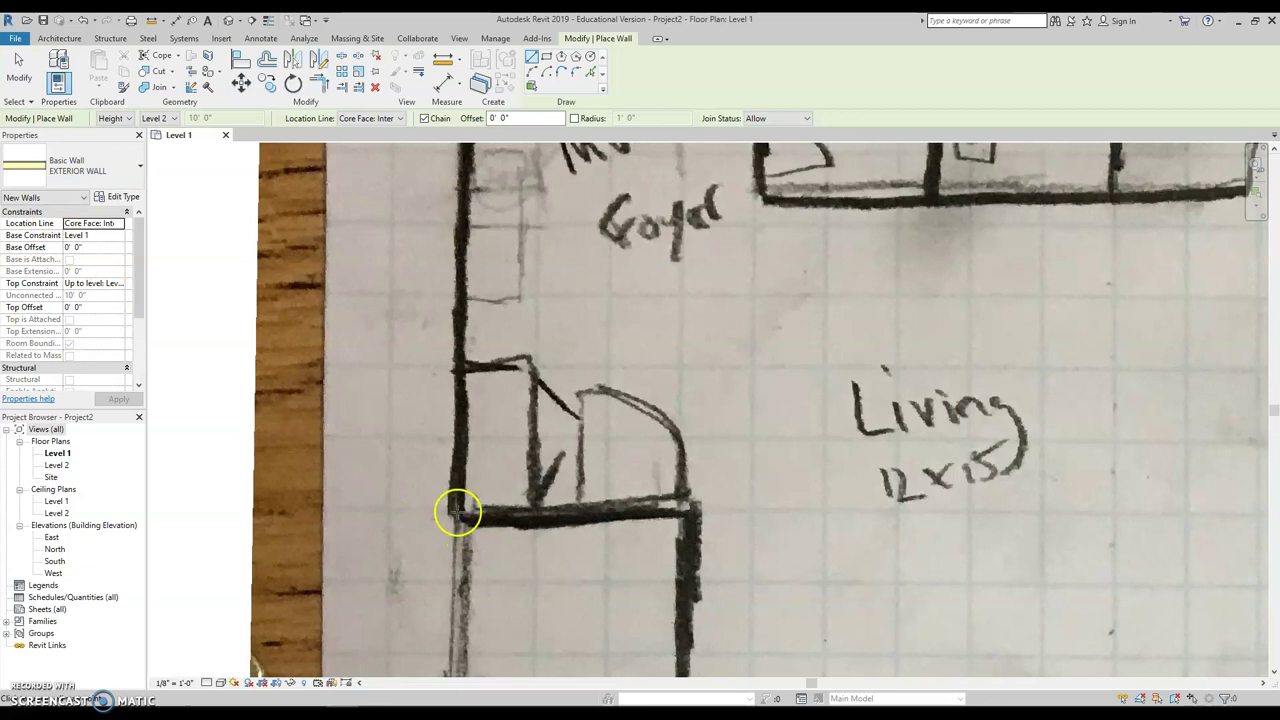
{"action": "middle_click_drag", "start_coordinate": [457, 512], "coordinate": [443, 337]}
{"action": "scroll", "coordinate": [457, 309], "scroll_direction": "down", "scroll_amount": 5}
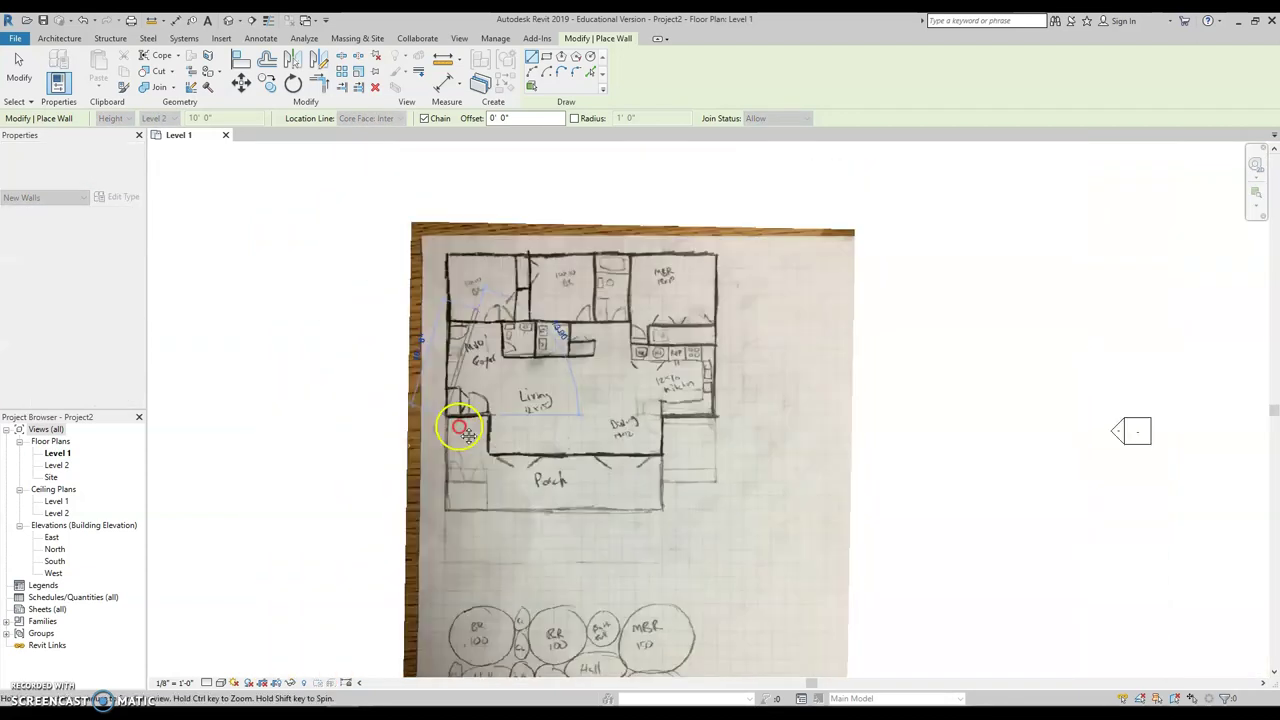
{"action": "left_click", "coordinate": [462, 430]}
{"action": "scroll", "coordinate": [409, 406], "scroll_direction": "up", "scroll_amount": 5}
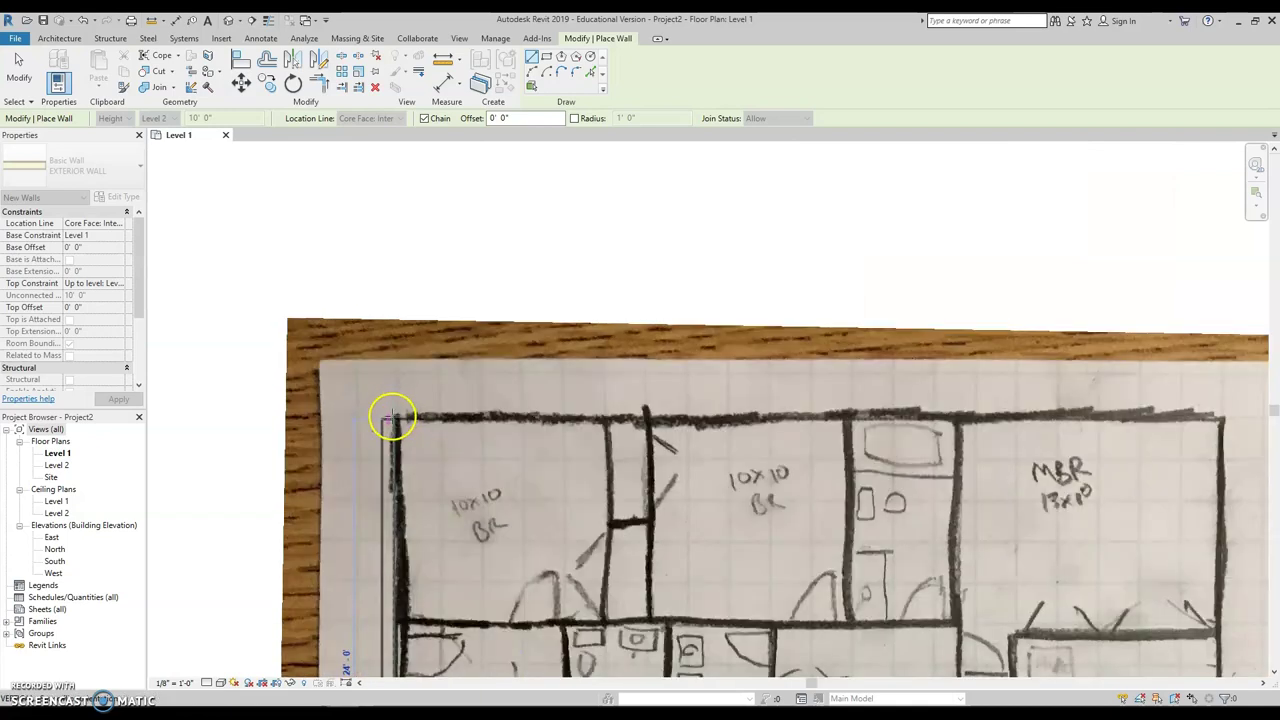
{"action": "left_click", "coordinate": [392, 418]}
{"action": "middle_click_drag", "start_coordinate": [1130, 418], "coordinate": [651, 420]}
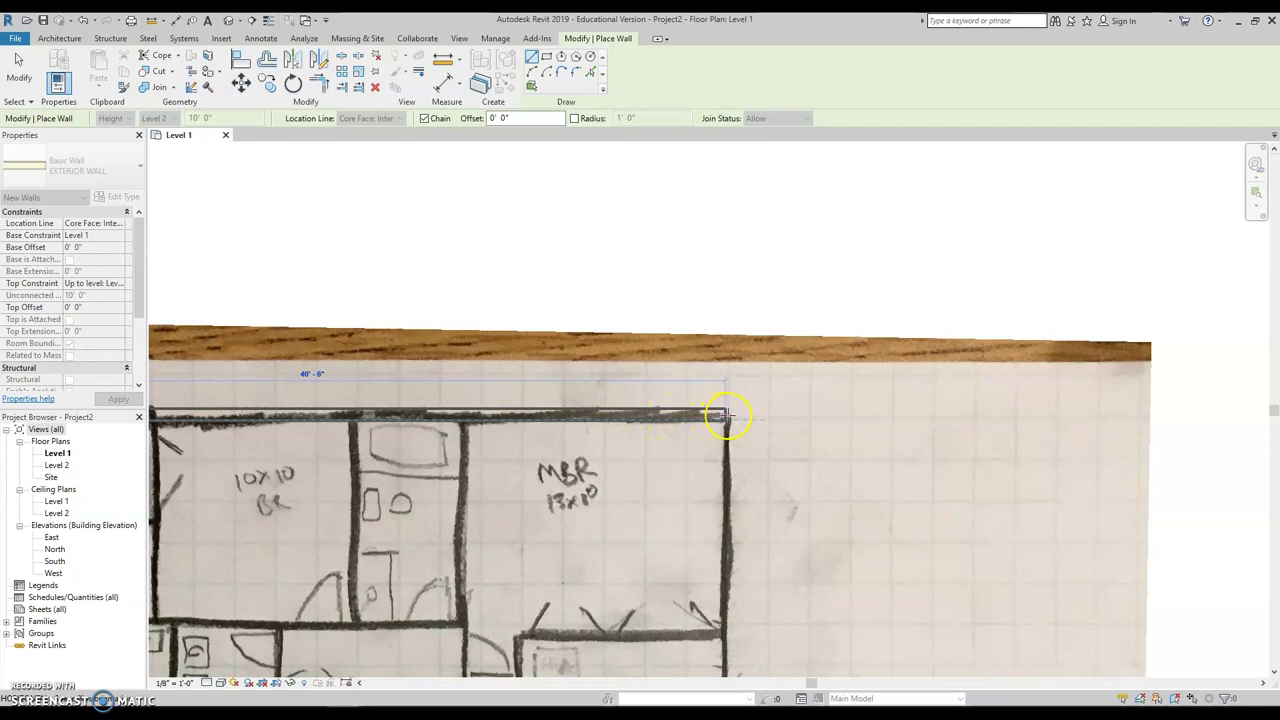
{"action": "left_click", "coordinate": [724, 414]}
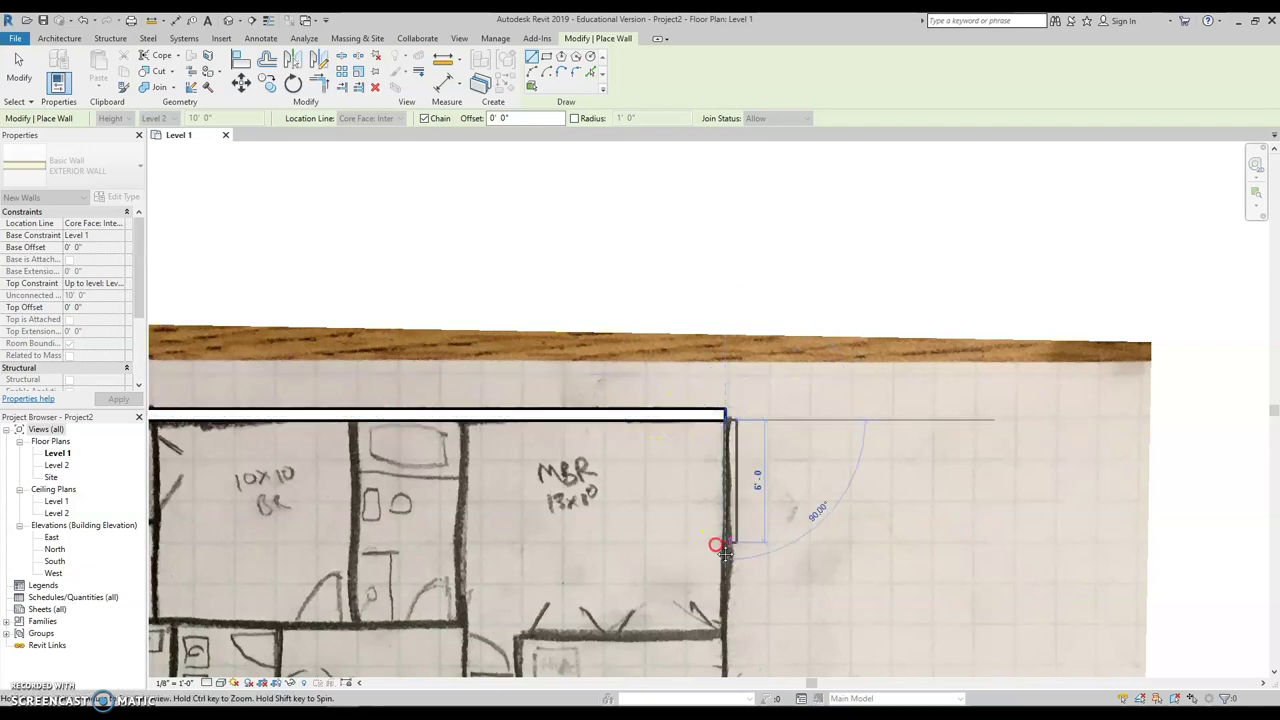
{"action": "middle_click_drag", "start_coordinate": [721, 673], "coordinate": [652, 351]}
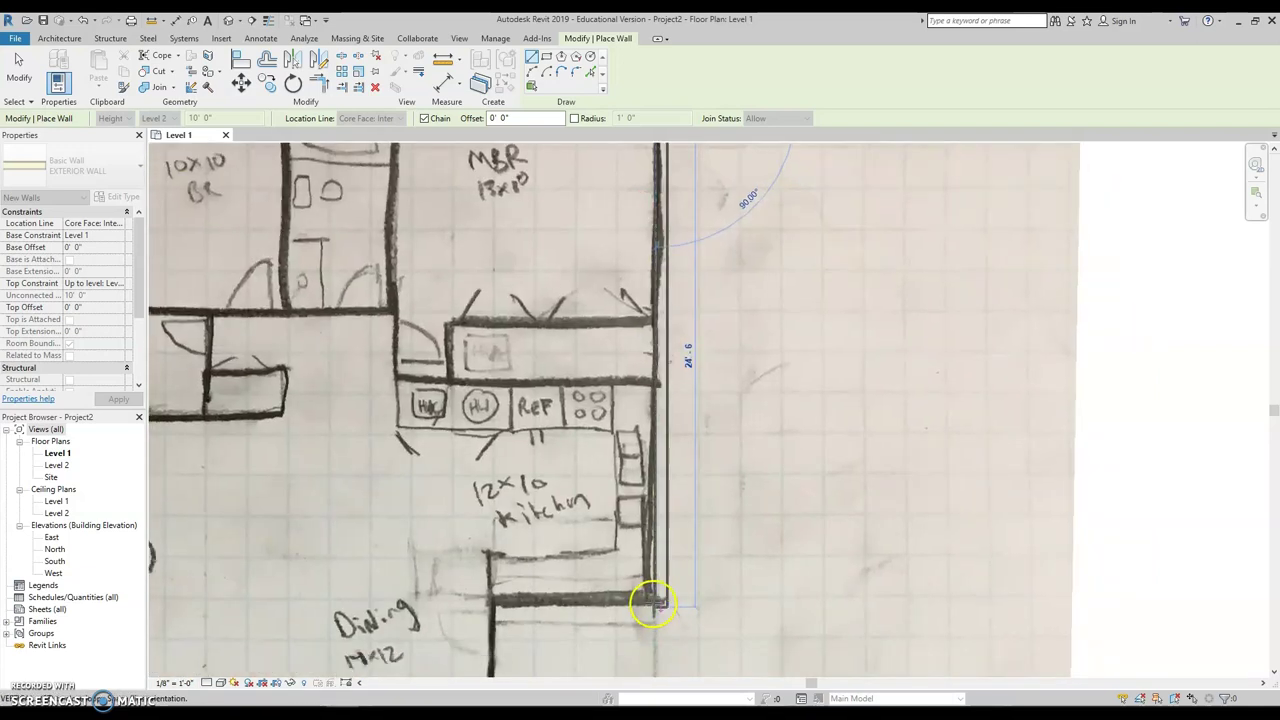
{"action": "left_click", "coordinate": [652, 601]}
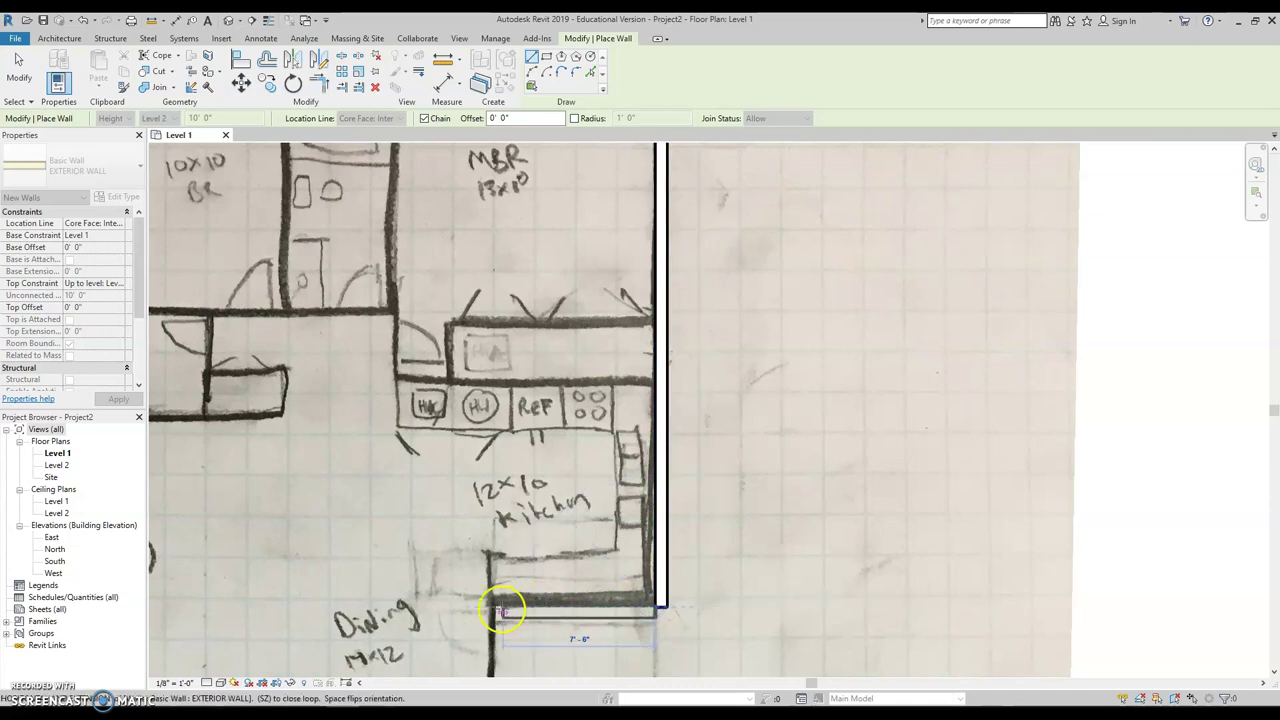
- Continue the walls past the dining corner, along the 26'-0" porch, to the foyer corner
{"action": "left_click", "coordinate": [490, 608]}
{"action": "middle_click_drag", "start_coordinate": [486, 609], "coordinate": [566, 366]}
{"action": "middle_click_drag", "start_coordinate": [560, 670], "coordinate": [586, 543]}
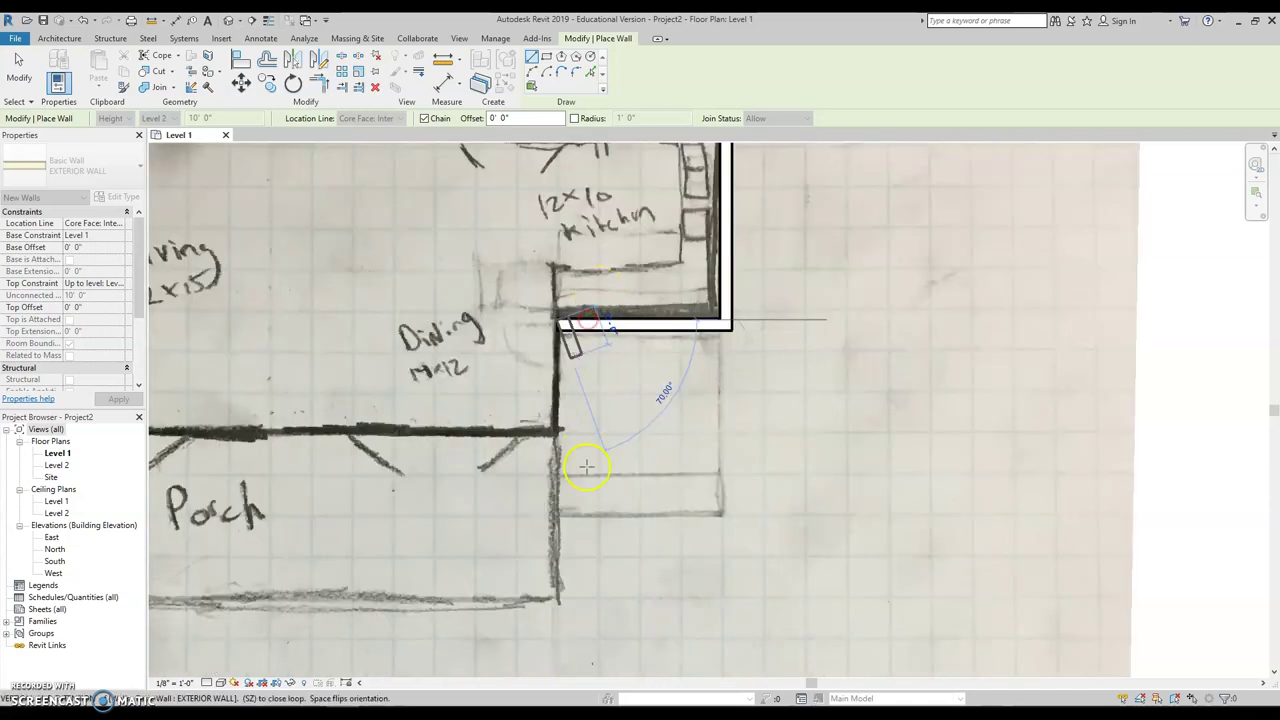
{"action": "left_click", "coordinate": [576, 373]}
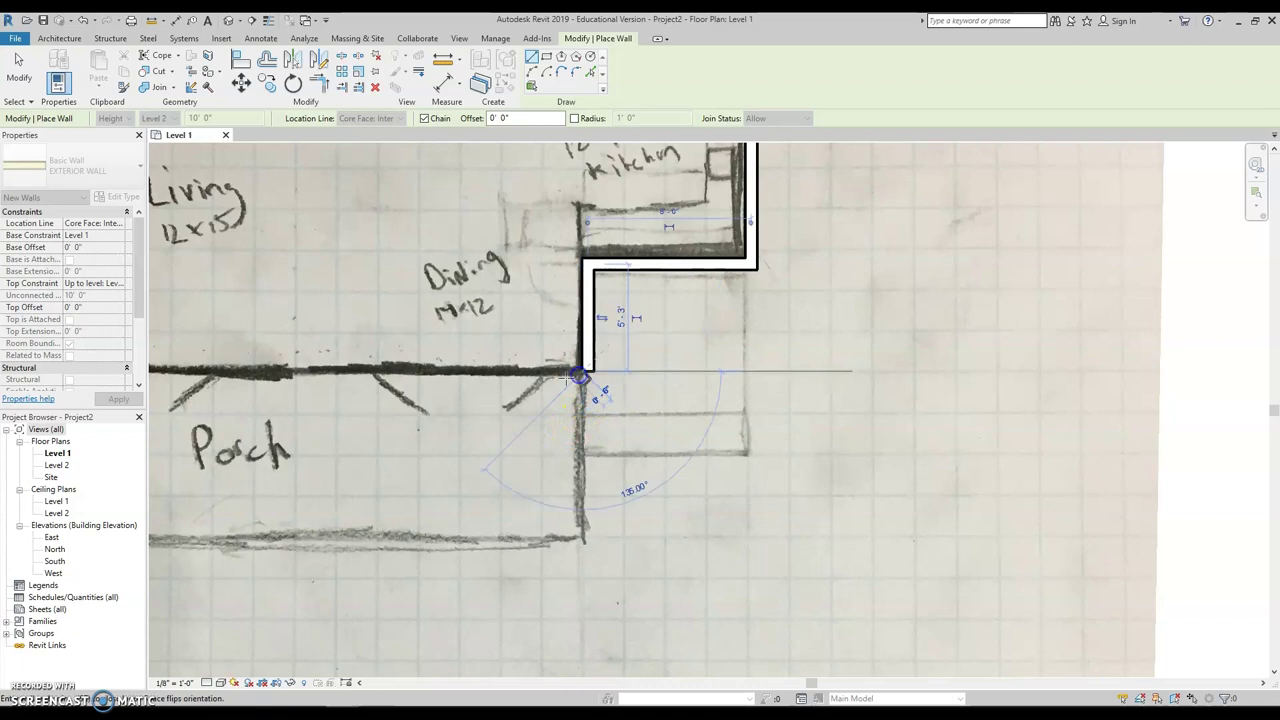
{"action": "middle_click_drag", "start_coordinate": [510, 380], "coordinate": [945, 428]}
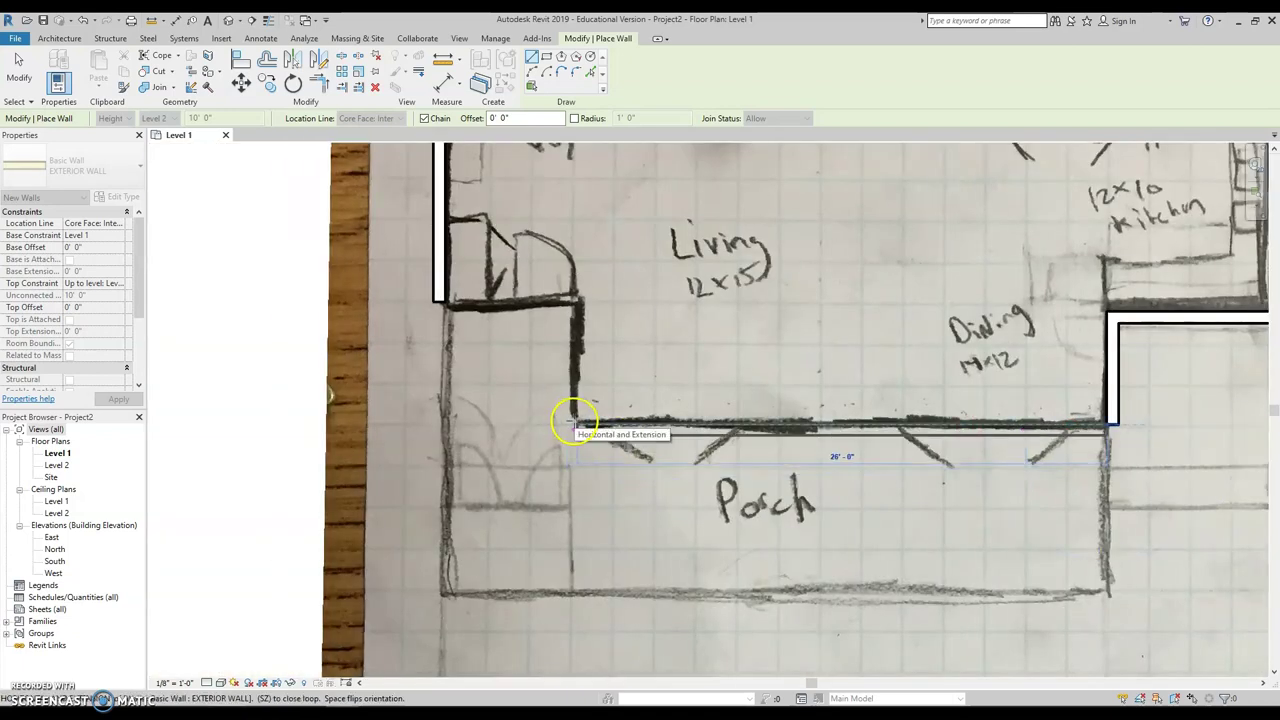
{"action": "left_click", "coordinate": [571, 420]}
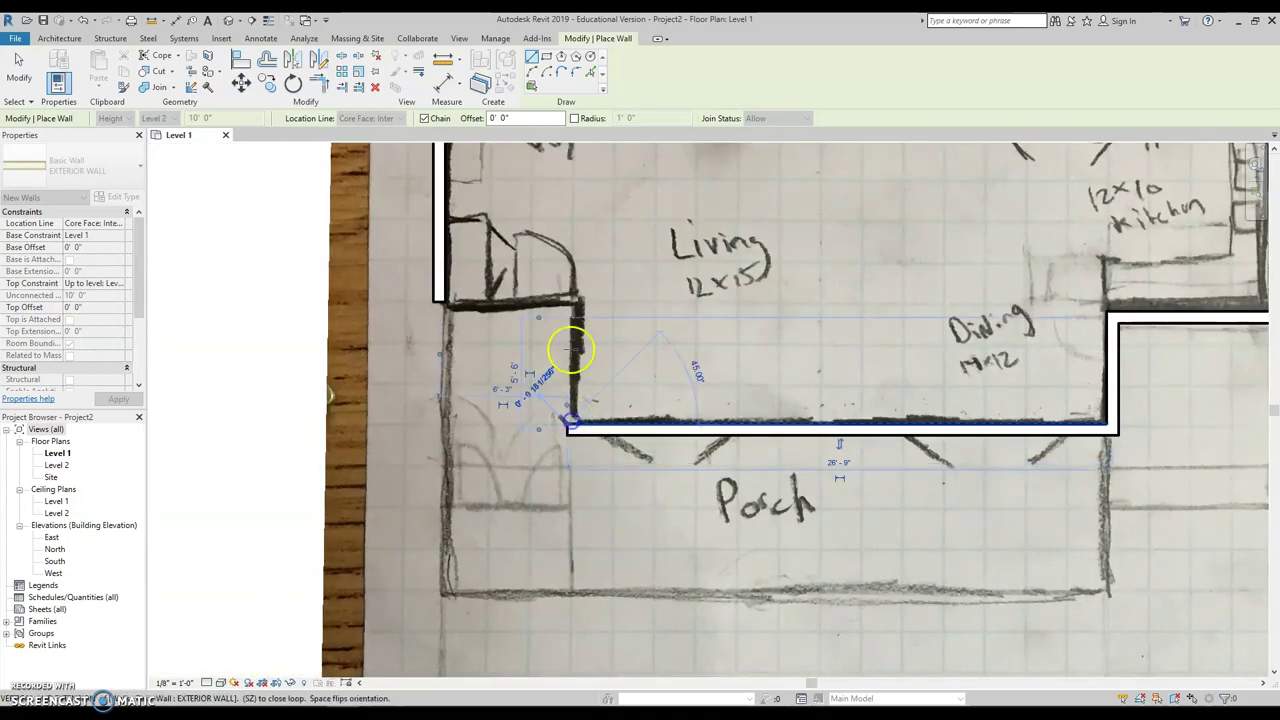
{"action": "left_click", "coordinate": [570, 304]}
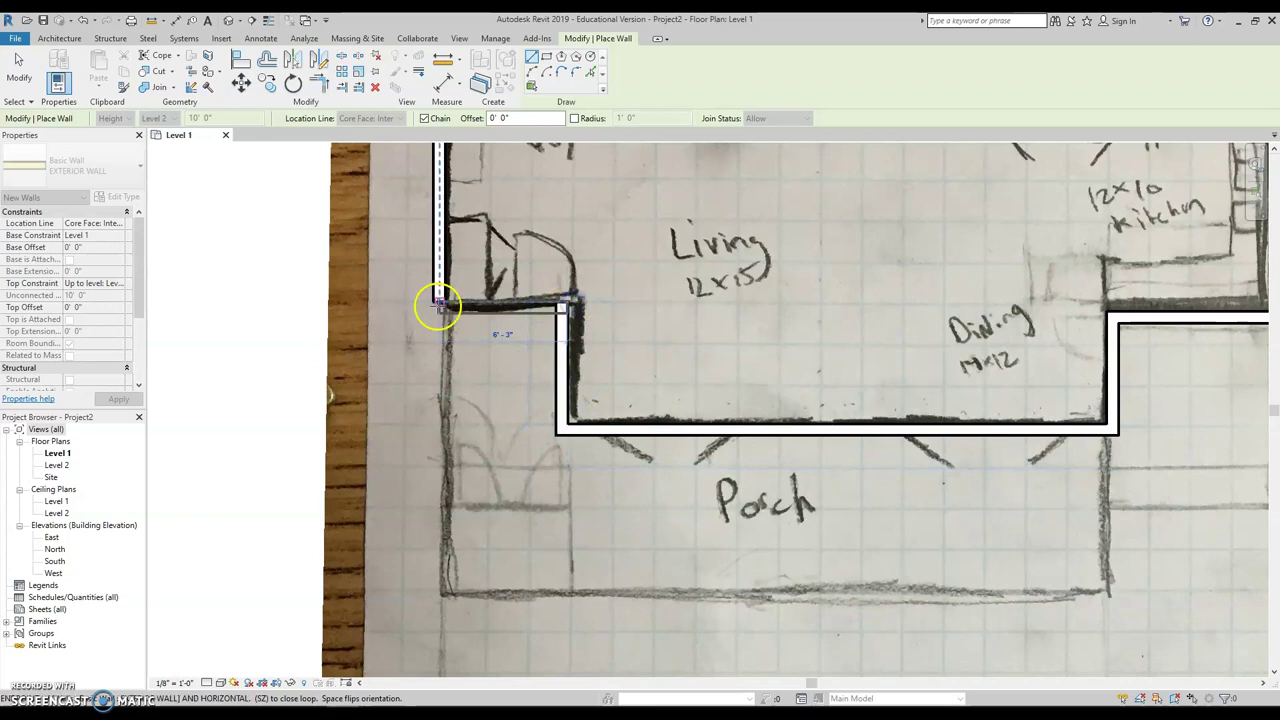
{"action": "left_click", "coordinate": [436, 306]}
{"action": "scroll", "coordinate": [764, 450], "scroll_direction": "down", "scroll_amount": 3}
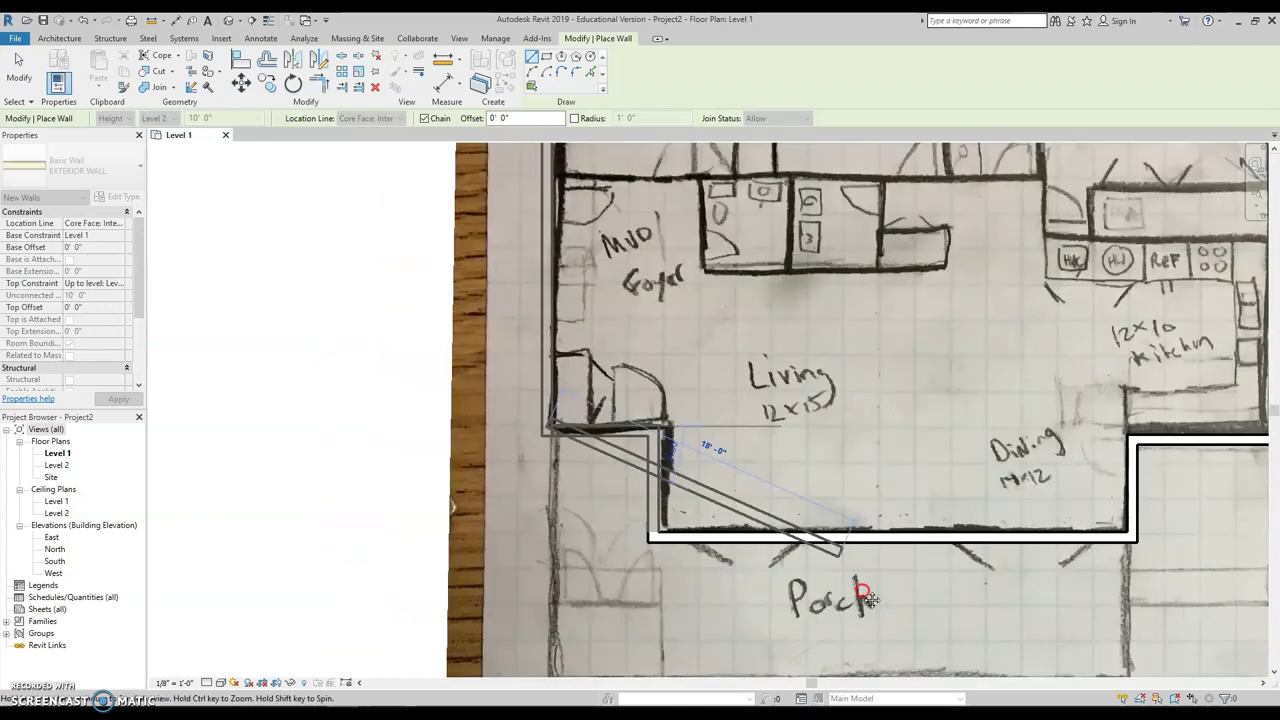
{"action": "scroll", "coordinate": [857, 591], "scroll_direction": "up", "scroll_amount": 3}
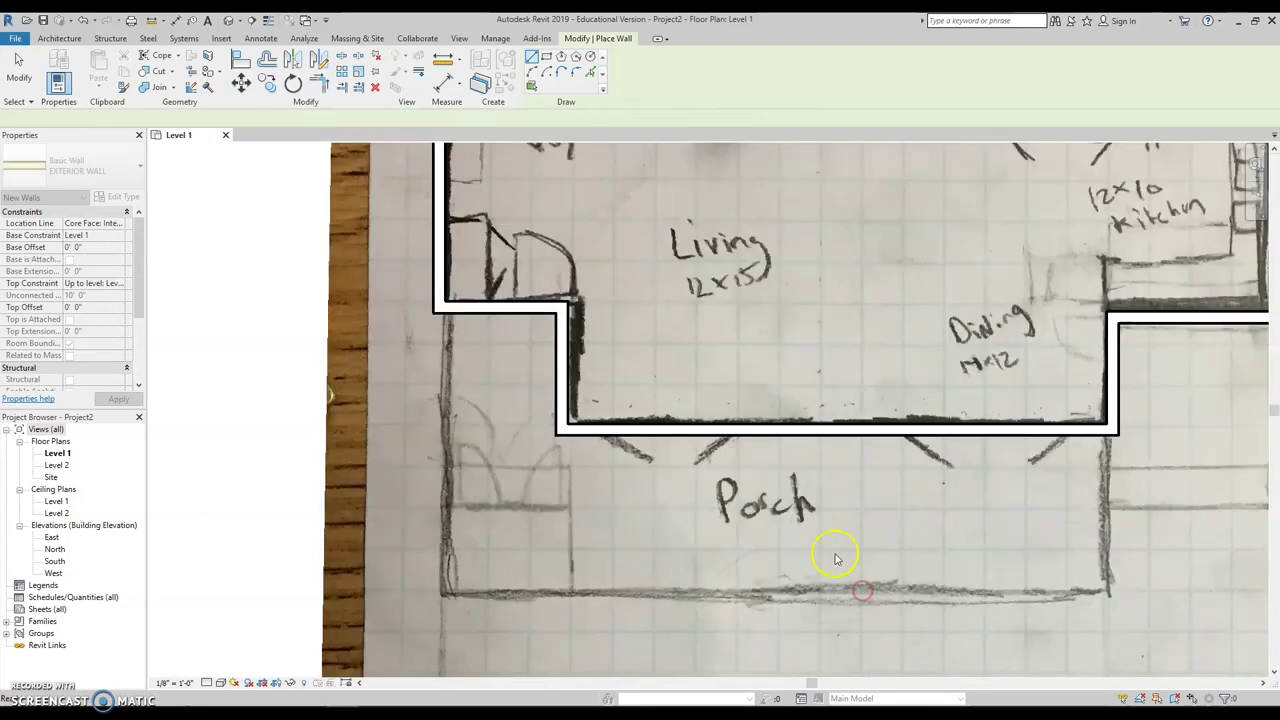
- Change the plan's detail level and zoom around to check the exterior walls against the sketch
{"action": "left_click", "coordinate": [208, 681]}
{"action": "left_click", "coordinate": [222, 664]}
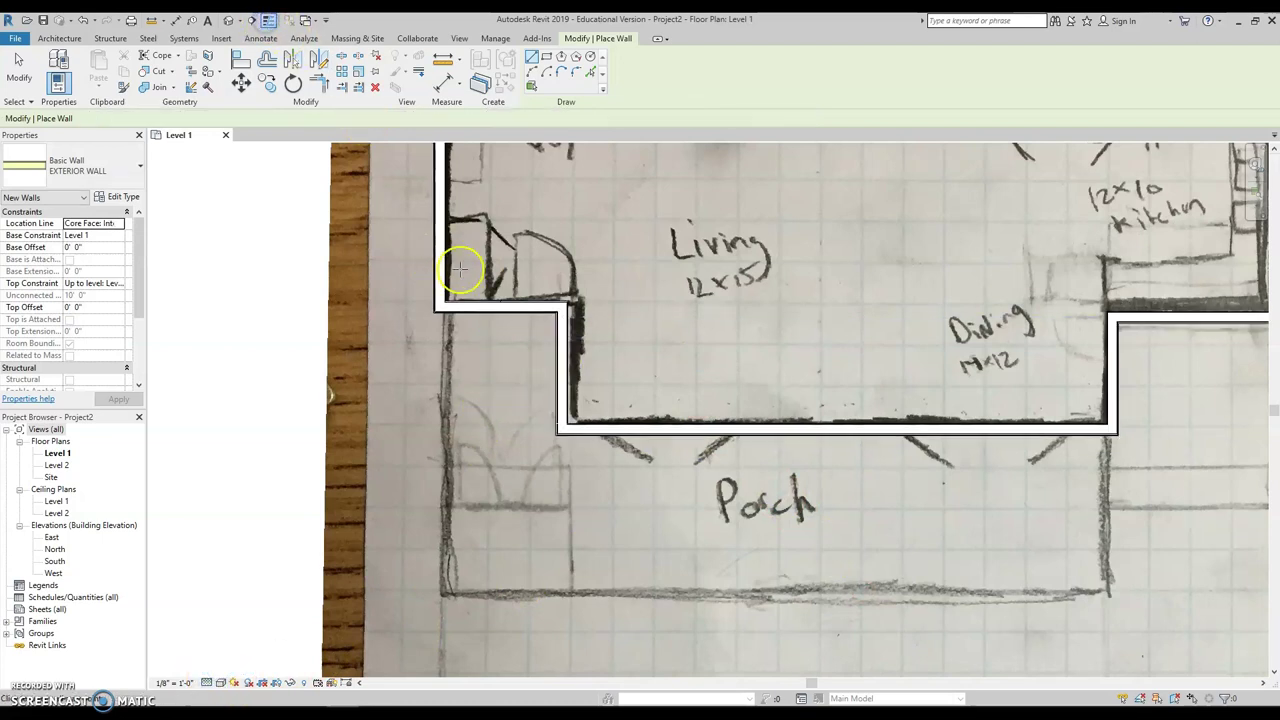
{"action": "scroll", "coordinate": [457, 277], "scroll_direction": "up", "scroll_amount": 3}
{"action": "scroll", "coordinate": [380, 371], "scroll_direction": "up", "scroll_amount": 1}
{"action": "scroll", "coordinate": [437, 337], "scroll_direction": "down", "scroll_amount": 4}
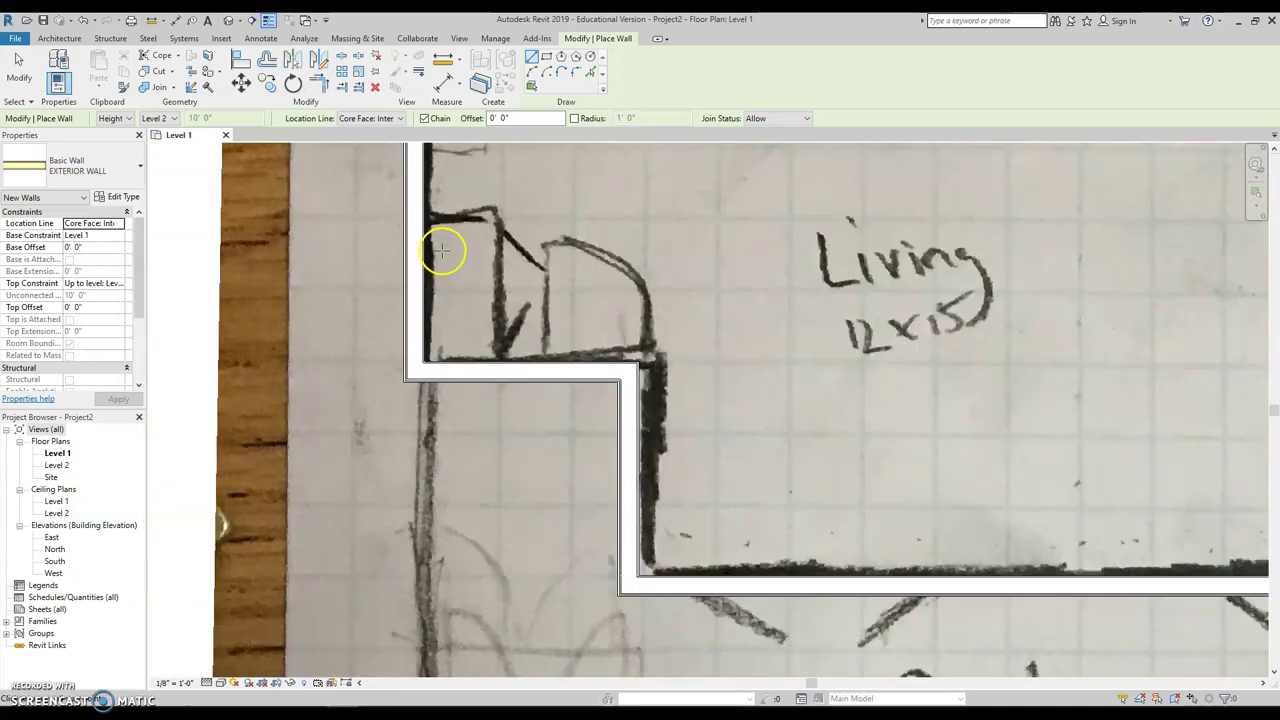
{"action": "scroll", "coordinate": [523, 480], "scroll_direction": "down", "scroll_amount": 2}
{"action": "middle_click_drag", "start_coordinate": [571, 286], "coordinate": [506, 443]}
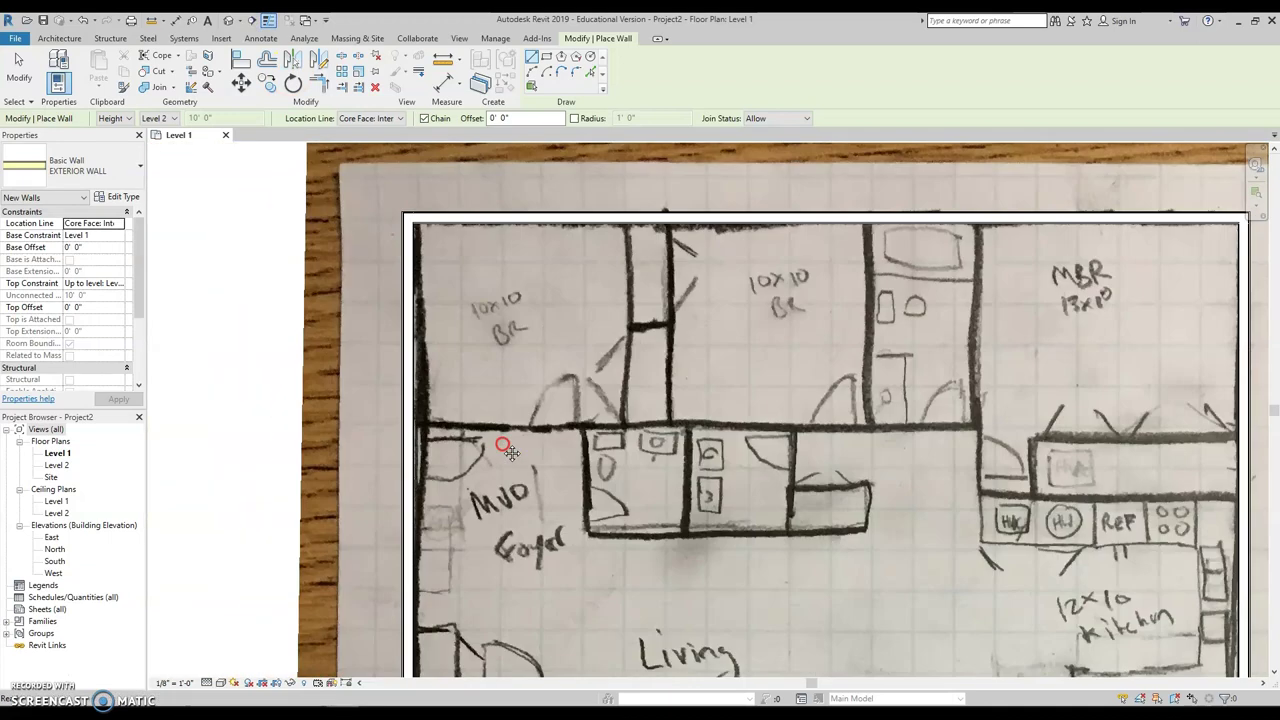
{"action": "scroll", "coordinate": [505, 440], "scroll_direction": "up", "scroll_amount": 1}
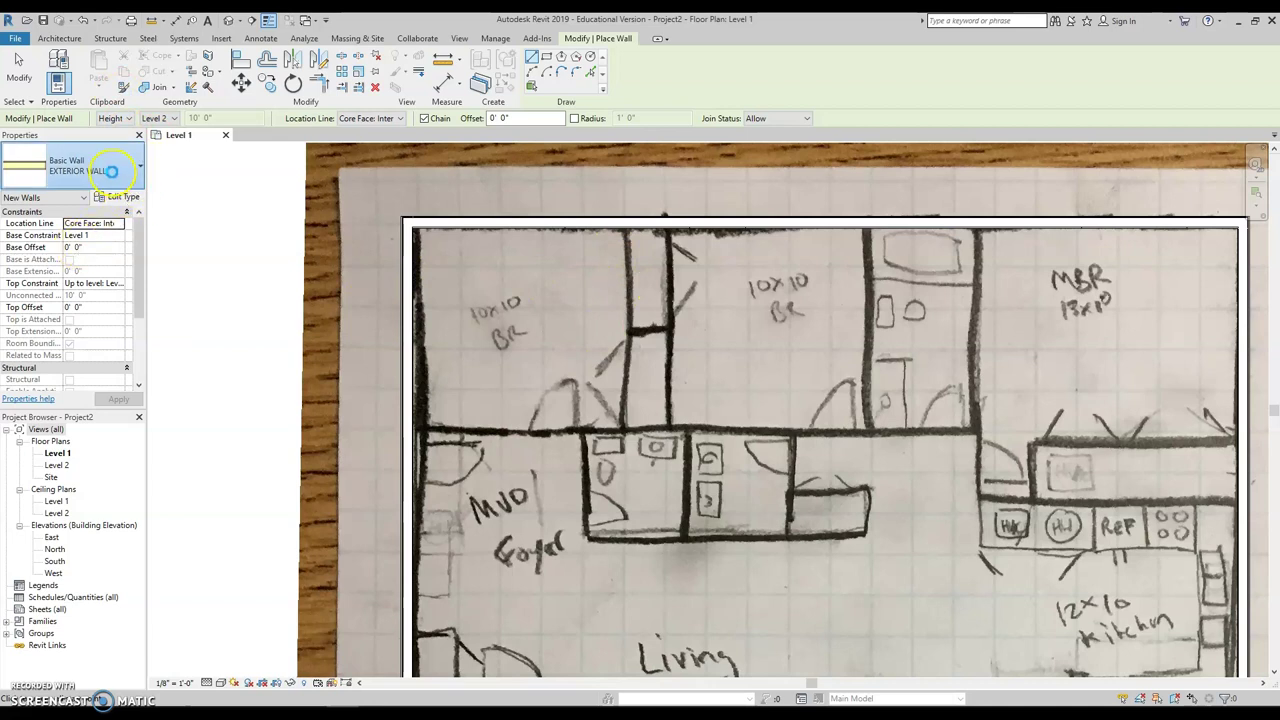
- Duplicate the Generic - 5" wall type as a new type named INTERIOR WALL
{"action": "left_click", "coordinate": [111, 171]}
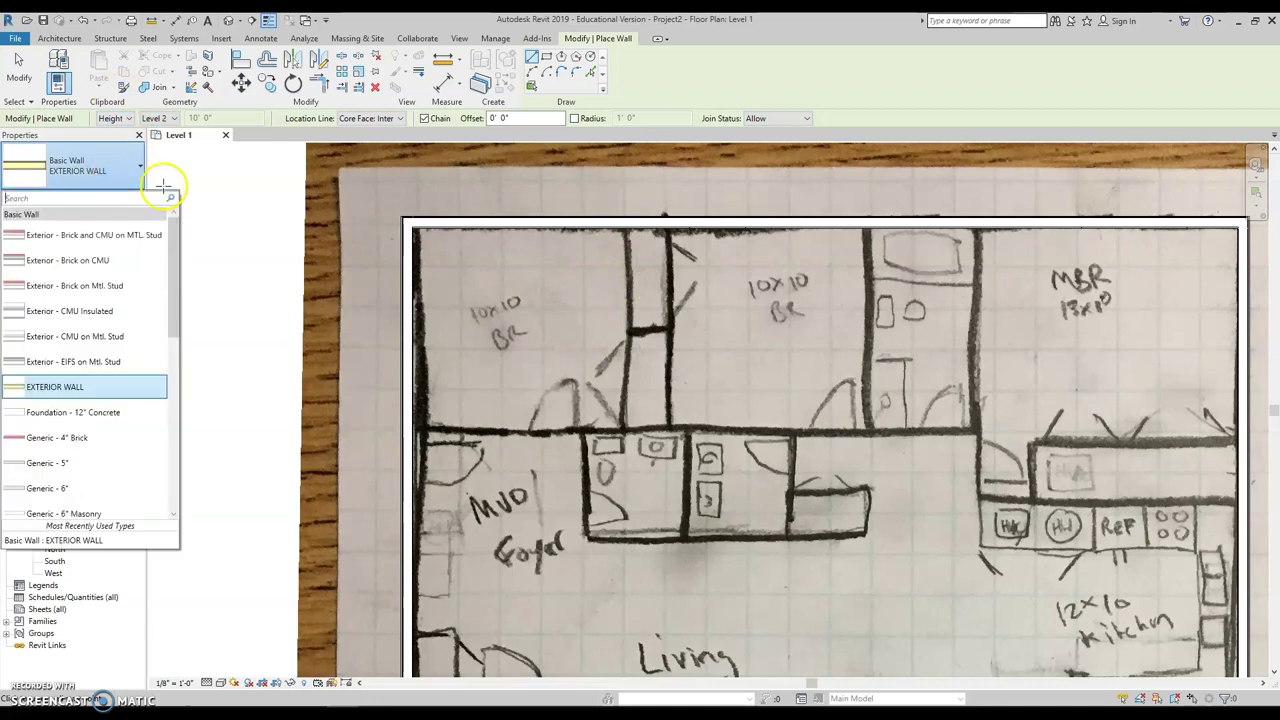
{"action": "left_click", "coordinate": [48, 465]}
{"action": "left_click", "coordinate": [118, 196]}
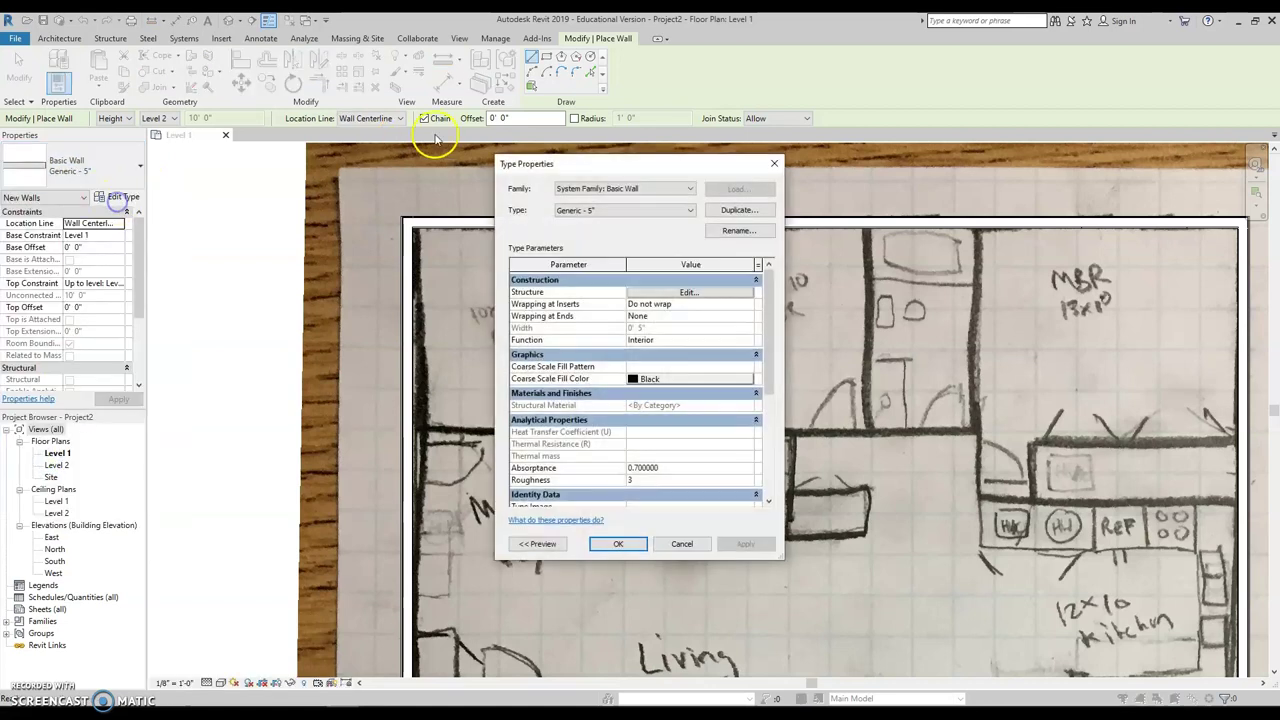
{"action": "left_click", "coordinate": [739, 211]}
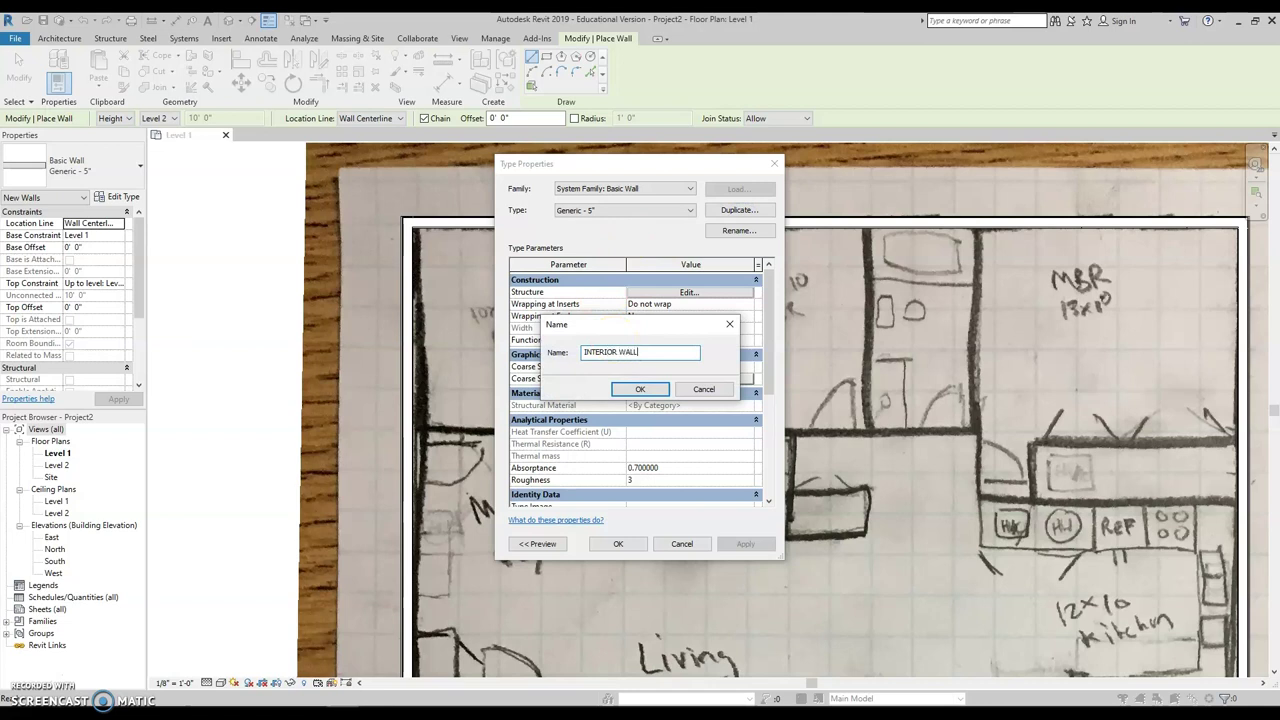
{"action": "left_click", "coordinate": [623, 391]}
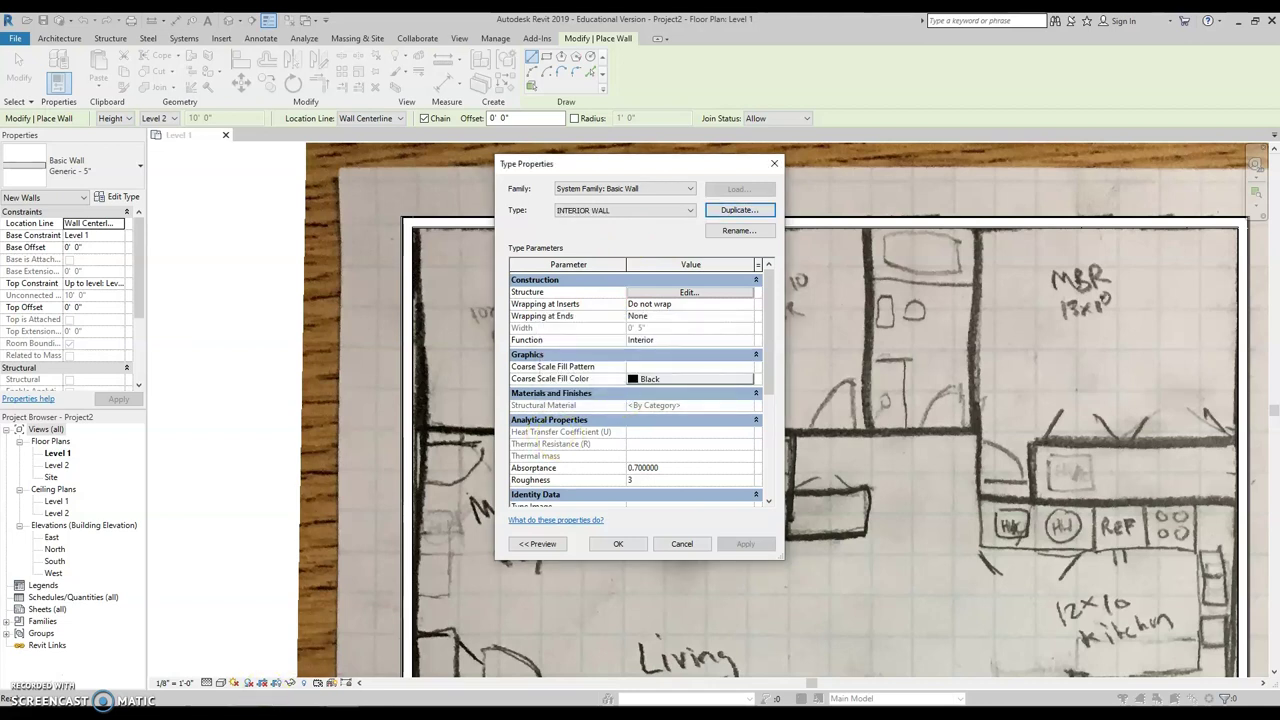
{"action": "key", "text": "alt+Tab"}
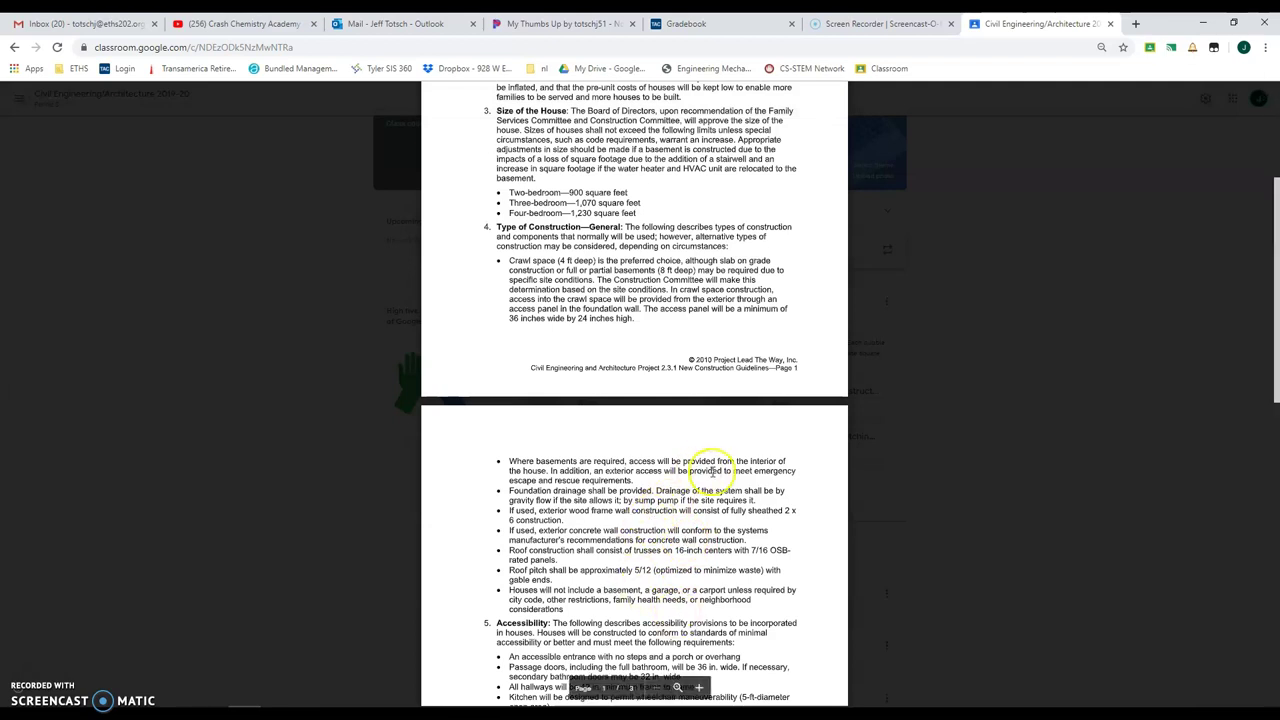
- Set the INTERIOR WALL structure layer's material to Softwood, Lumber
{"action": "left_click", "coordinate": [1203, 23]}
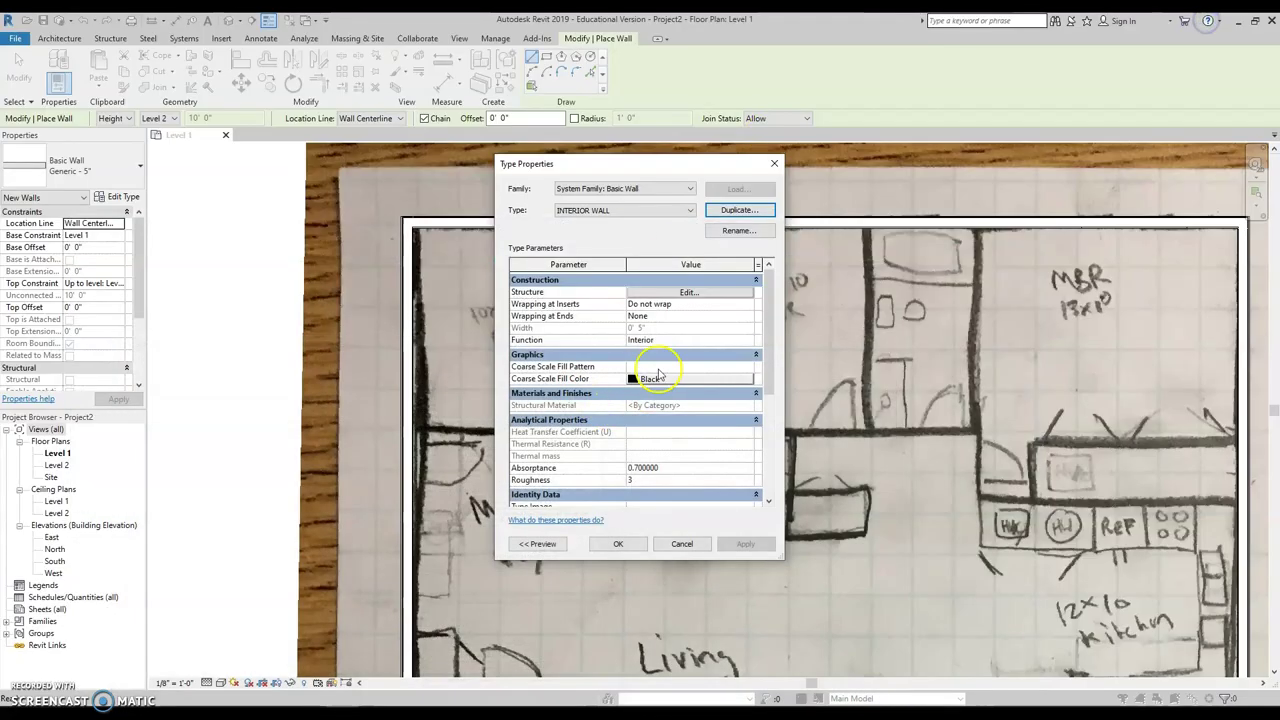
{"action": "left_click", "coordinate": [689, 292]}
{"action": "left_click", "coordinate": [605, 320]}
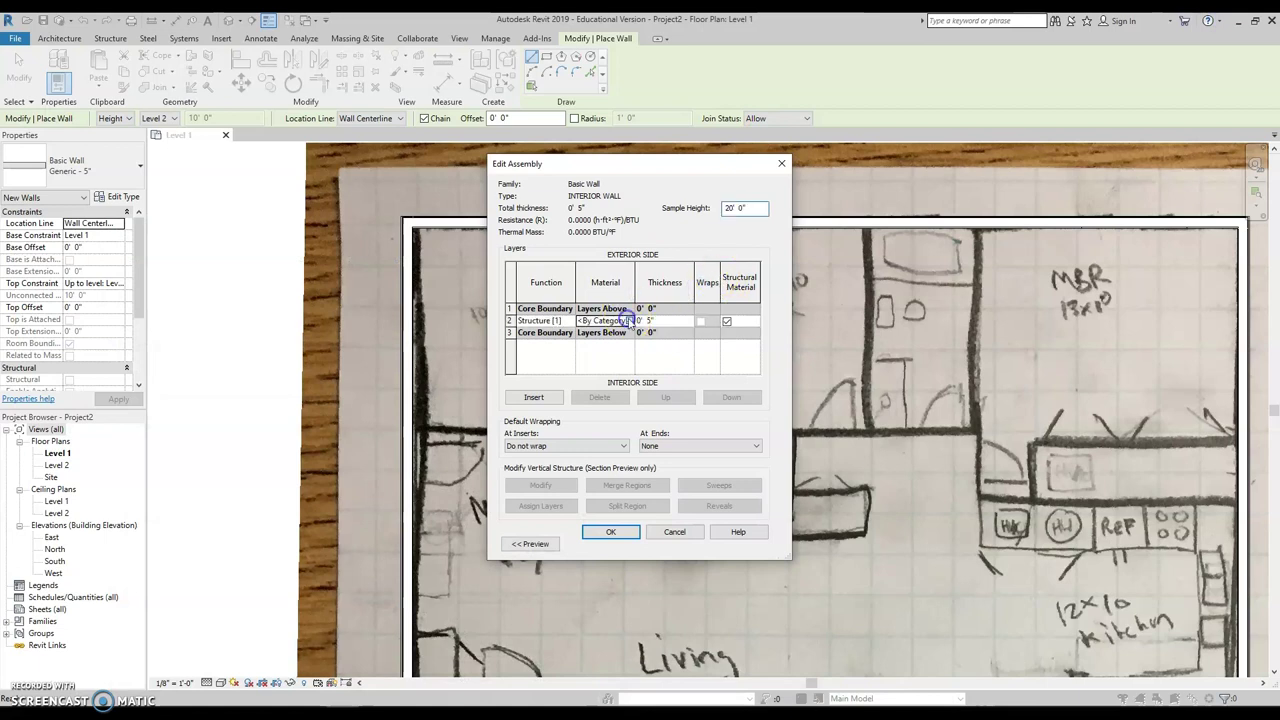
{"action": "left_click", "coordinate": [628, 320]}
{"action": "scroll", "coordinate": [522, 477], "scroll_direction": "down", "scroll_amount": 5}
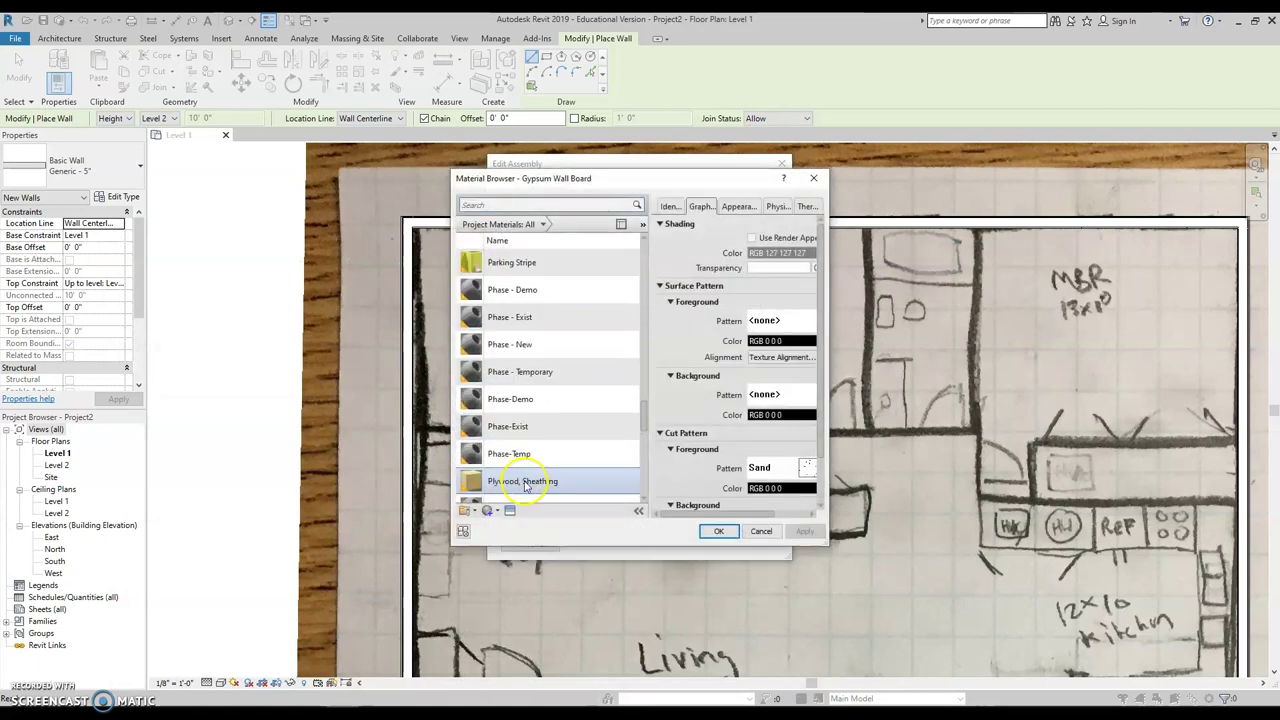
{"action": "scroll", "coordinate": [522, 480], "scroll_direction": "down", "scroll_amount": 3}
{"action": "double_click", "coordinate": [521, 450]}
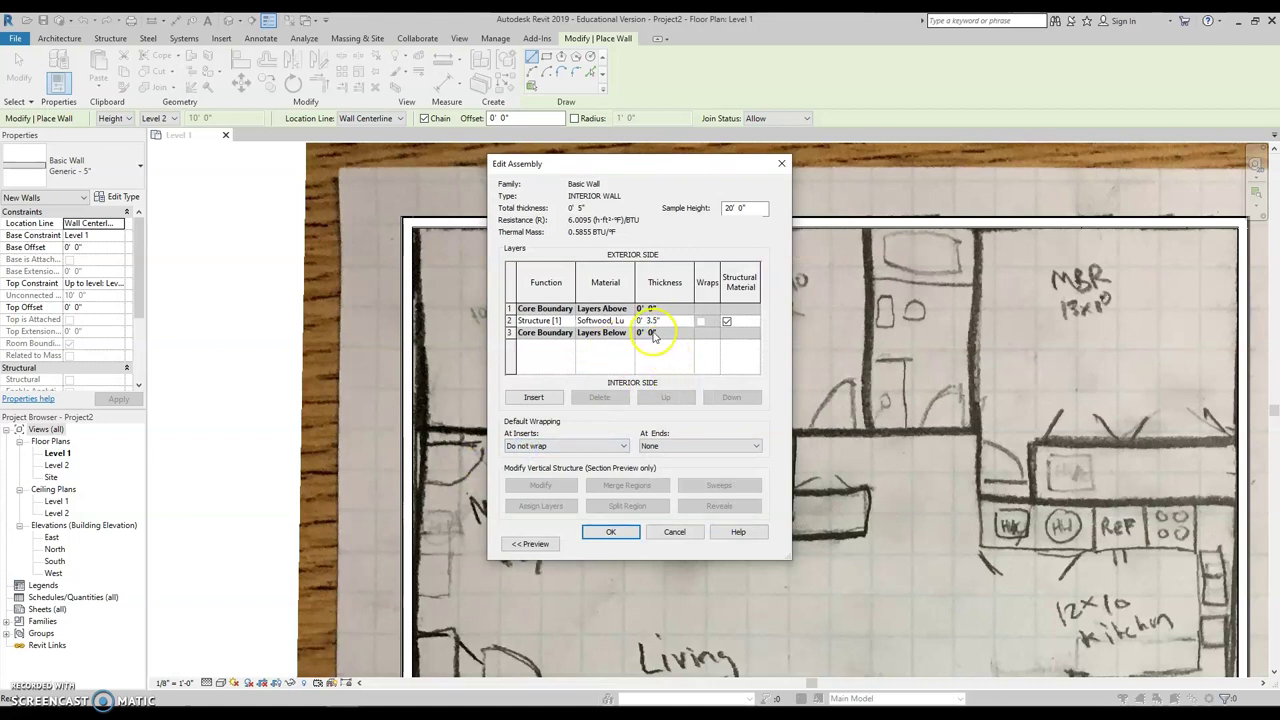
- Add a top layer set to Finish 1 with Gypsum Wall Board
{"action": "left_click", "coordinate": [534, 398]}
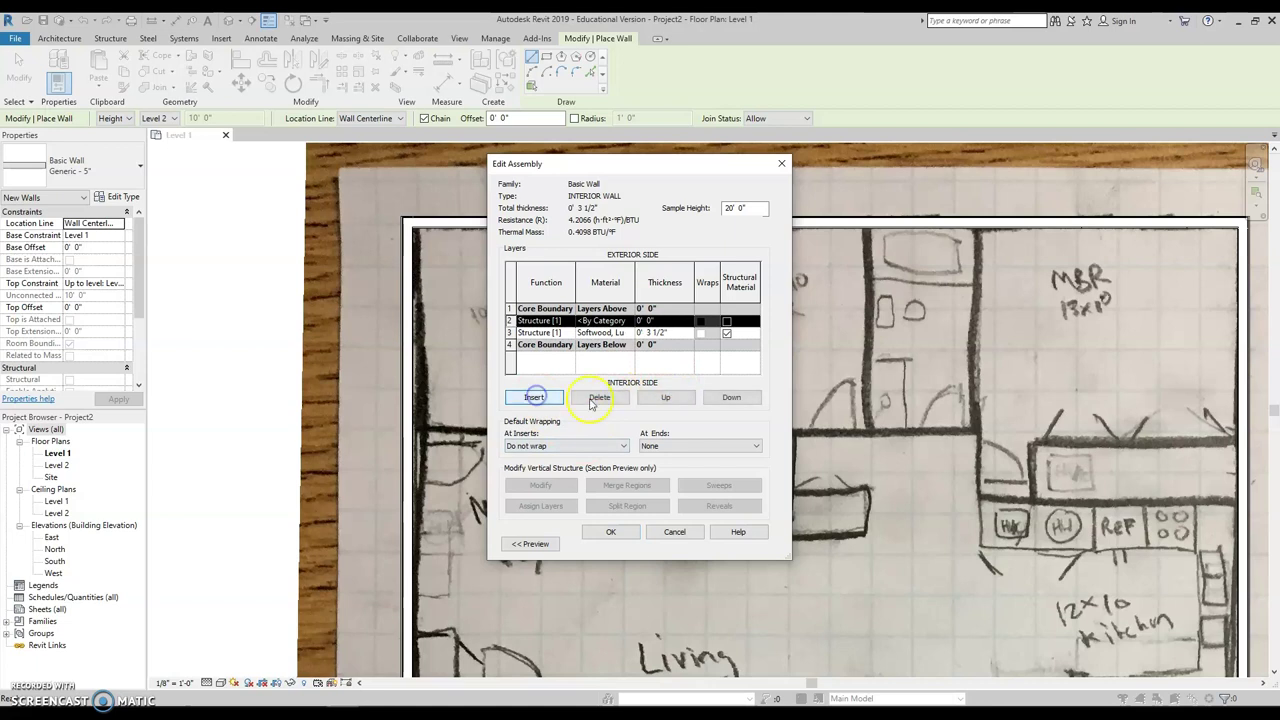
{"action": "left_click", "coordinate": [665, 398]}
{"action": "left_click", "coordinate": [601, 309]}
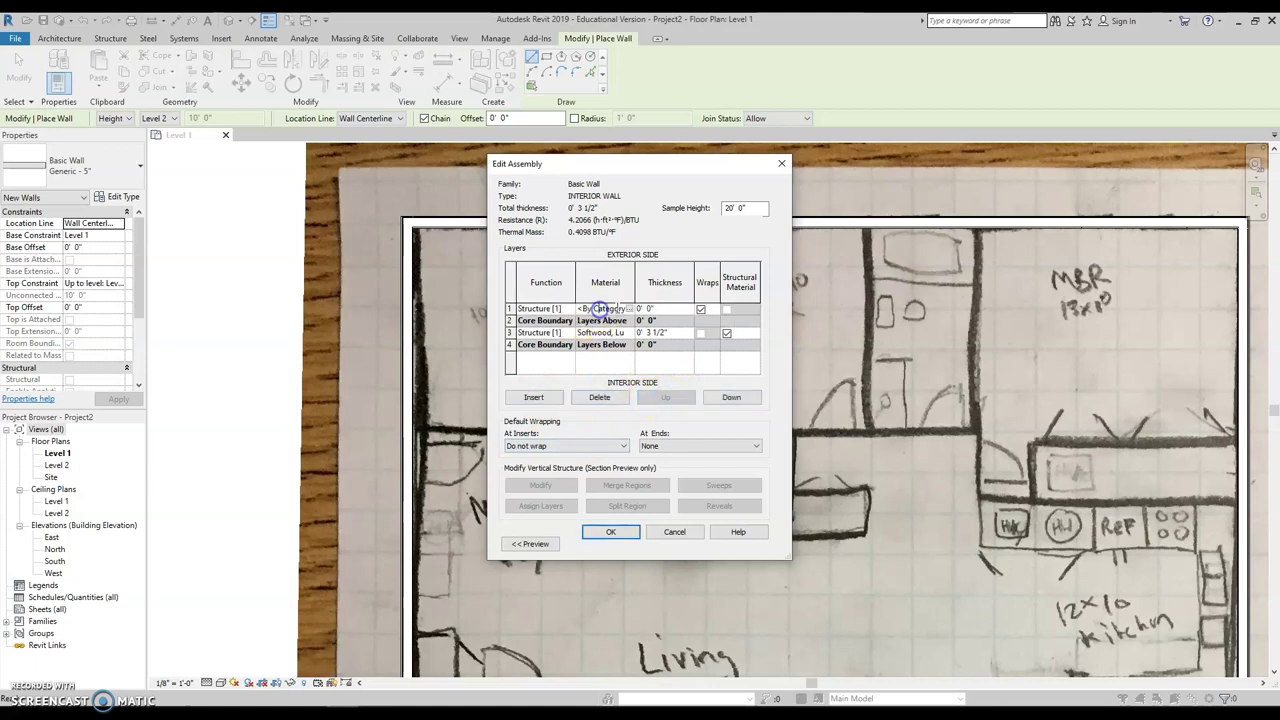
{"action": "left_click", "coordinate": [627, 309]}
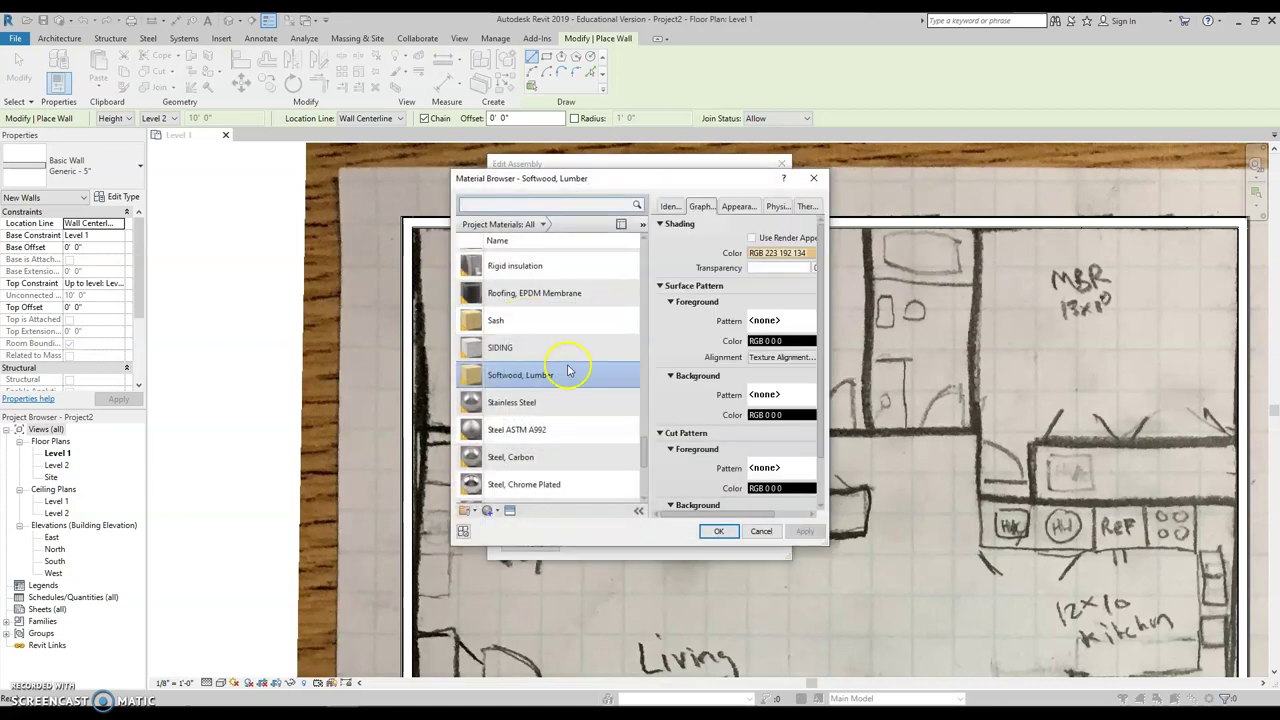
{"action": "scroll", "coordinate": [567, 372], "scroll_direction": "up", "scroll_amount": 3}
{"action": "double_click", "coordinate": [612, 303]}
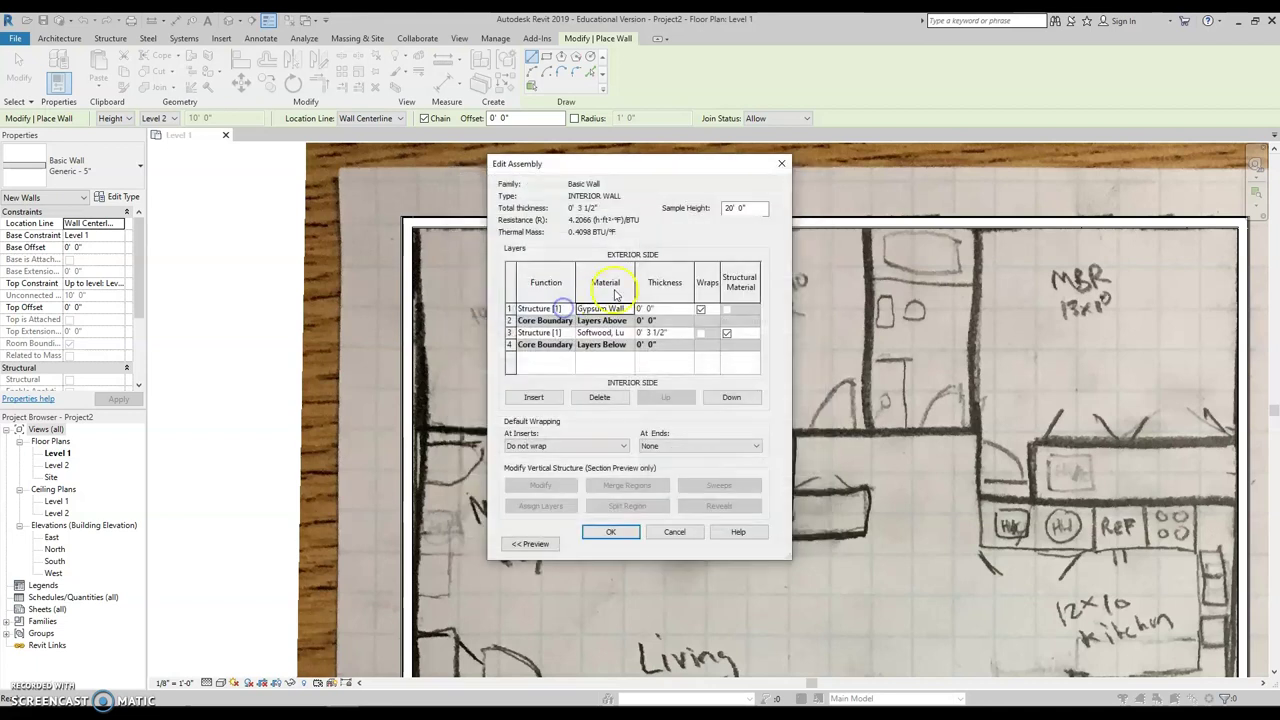
{"action": "left_click", "coordinate": [567, 310]}
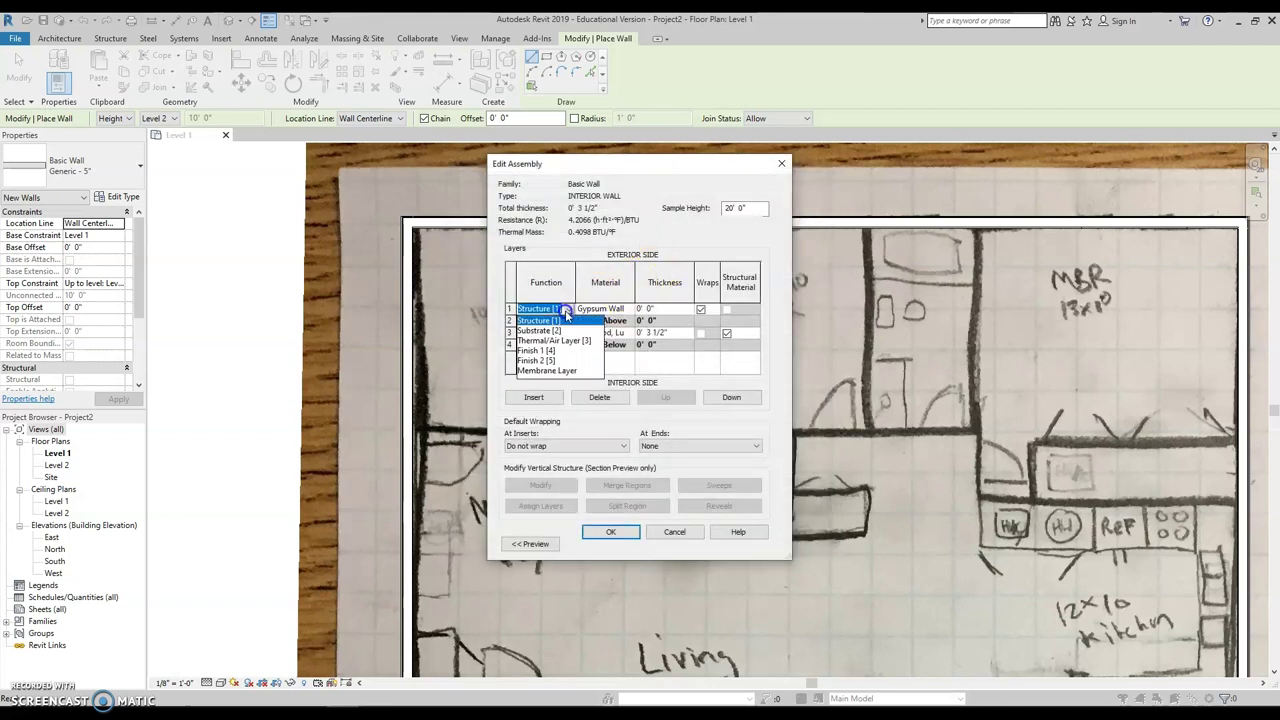
{"action": "left_click", "coordinate": [531, 351]}
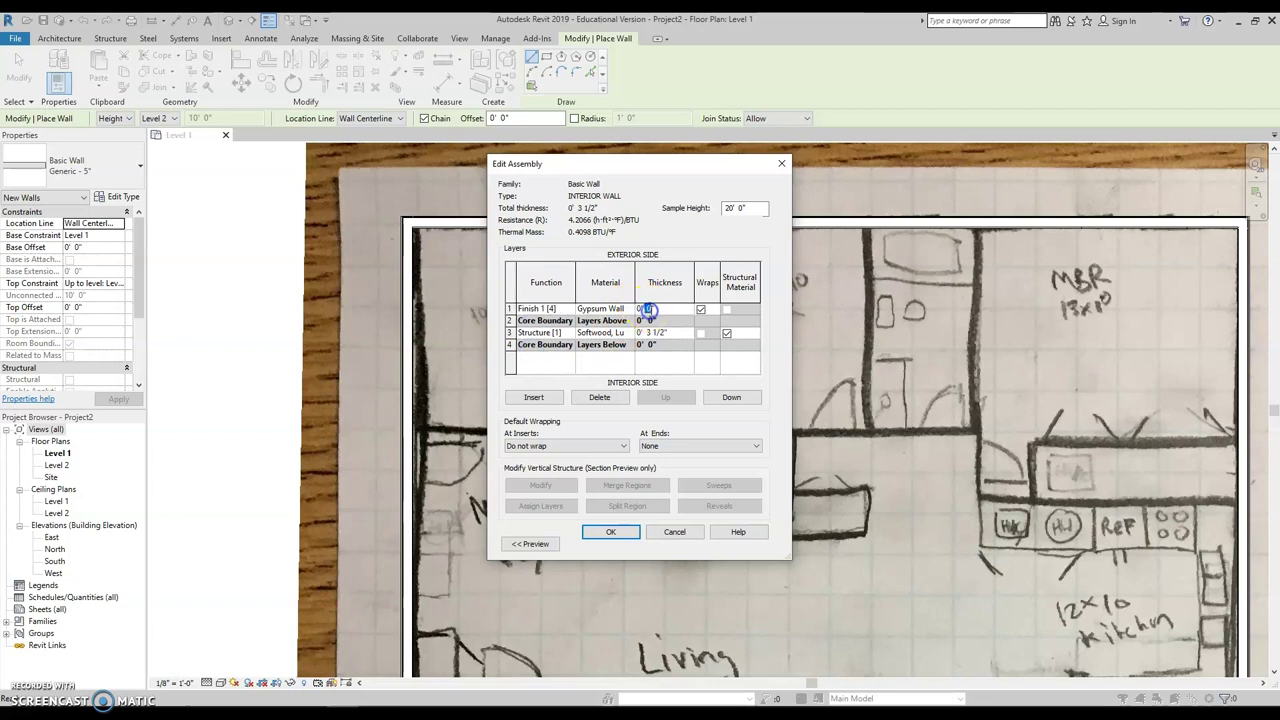
- Add a bottom layer set to Finish 2 with Gypsum Wall Board and confirm
{"action": "left_click", "coordinate": [534, 397]}
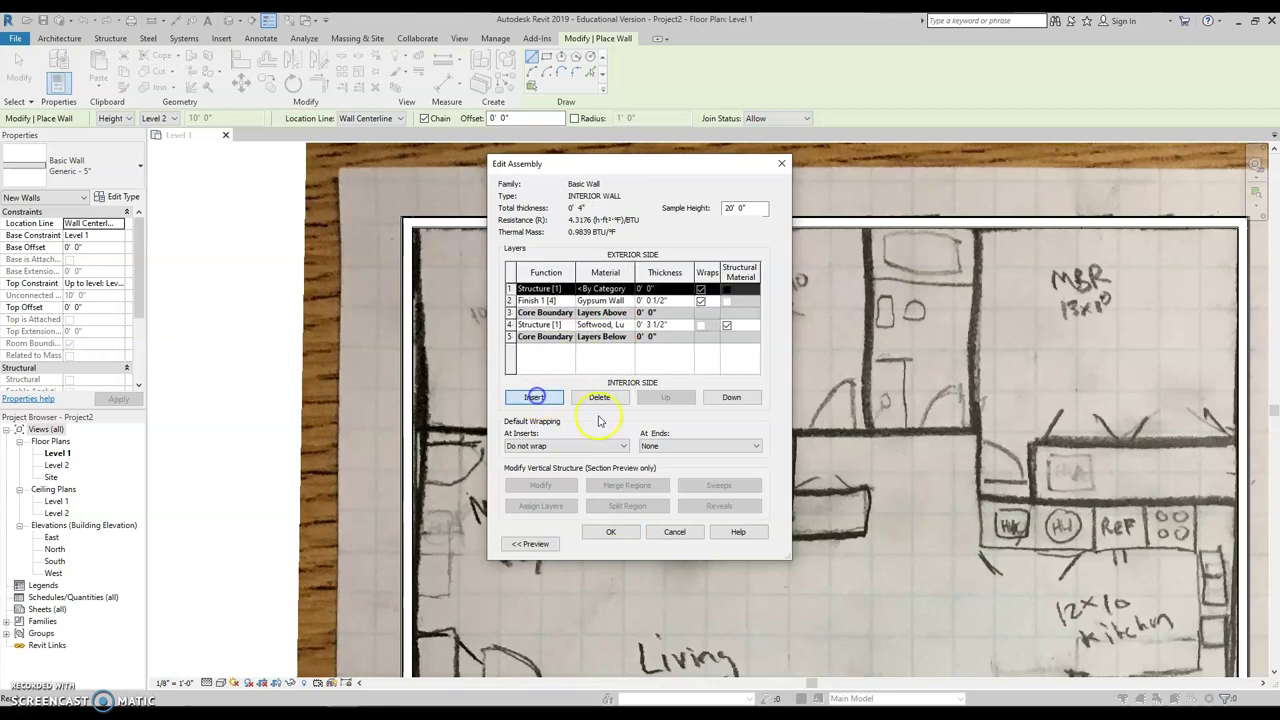
{"action": "left_click", "coordinate": [731, 398]}
{"action": "left_click", "coordinate": [731, 398]}
{"action": "left_click", "coordinate": [731, 398]}
{"action": "left_click", "coordinate": [731, 398]}
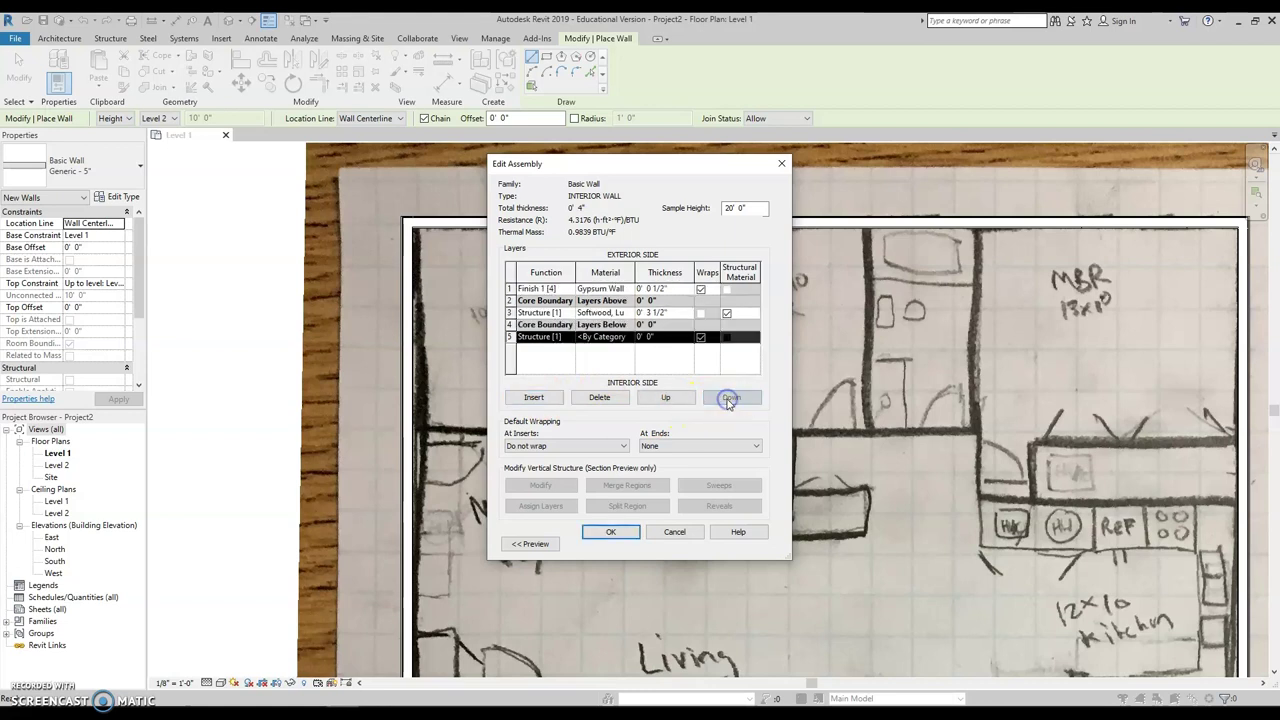
{"action": "left_click", "coordinate": [571, 340]}
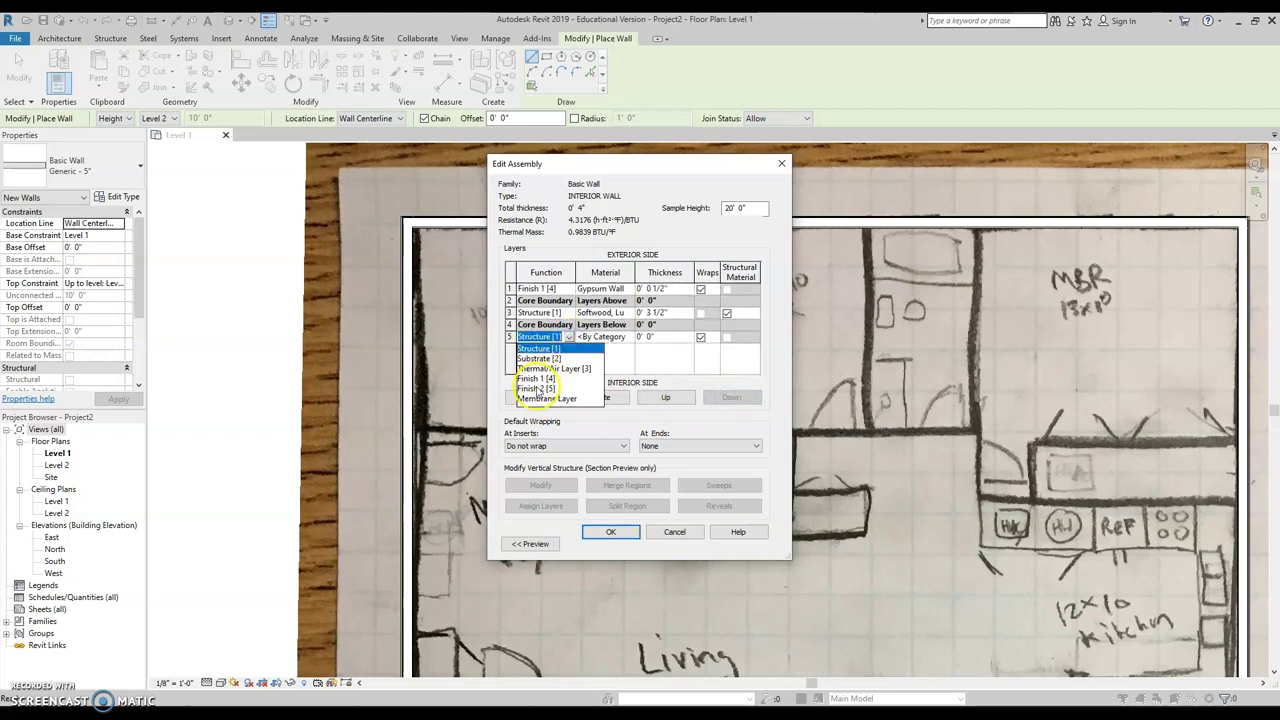
{"action": "left_click", "coordinate": [538, 389]}
{"action": "left_click", "coordinate": [628, 338]}
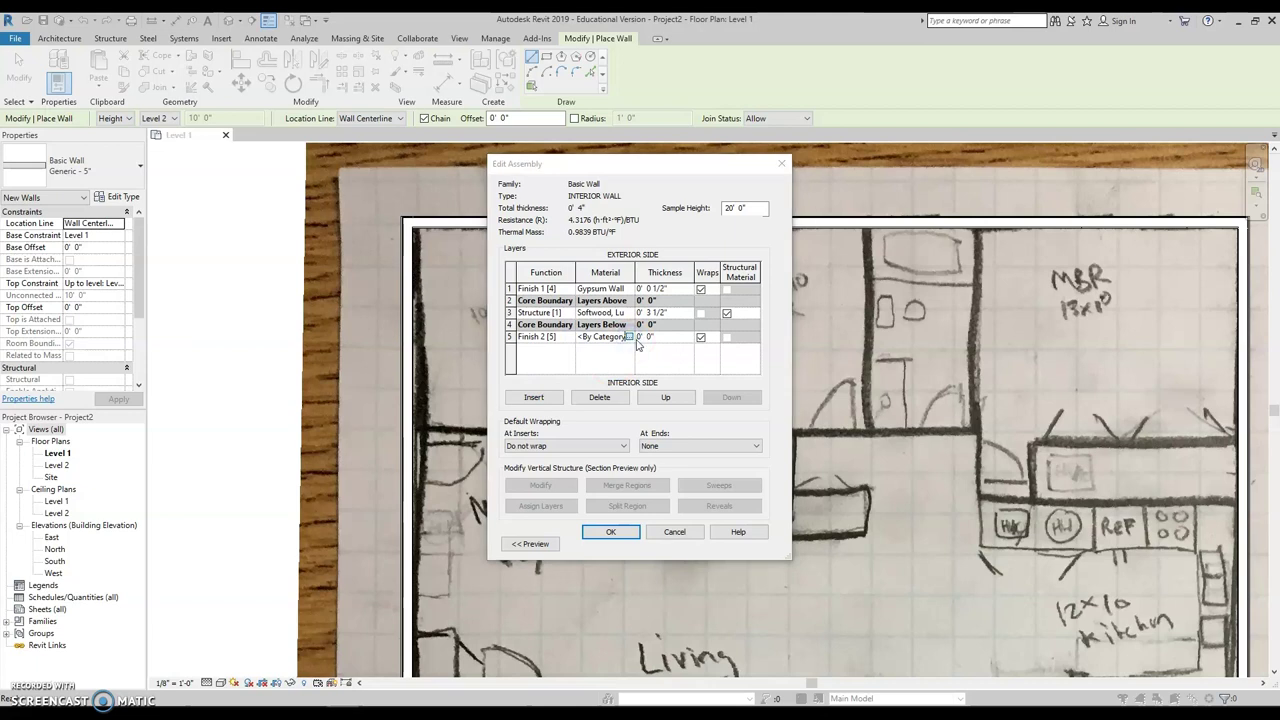
{"action": "left_click", "coordinate": [491, 374]}
{"action": "double_click", "coordinate": [558, 380]}
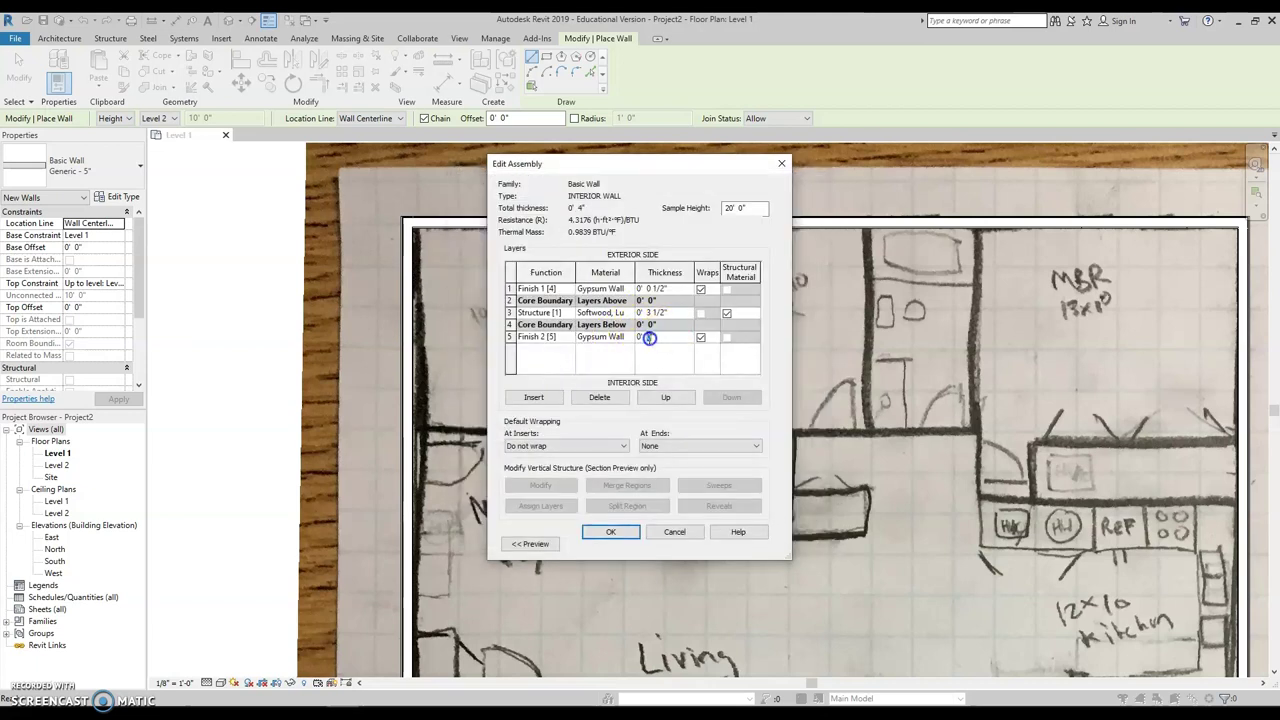
{"action": "left_click", "coordinate": [611, 533]}
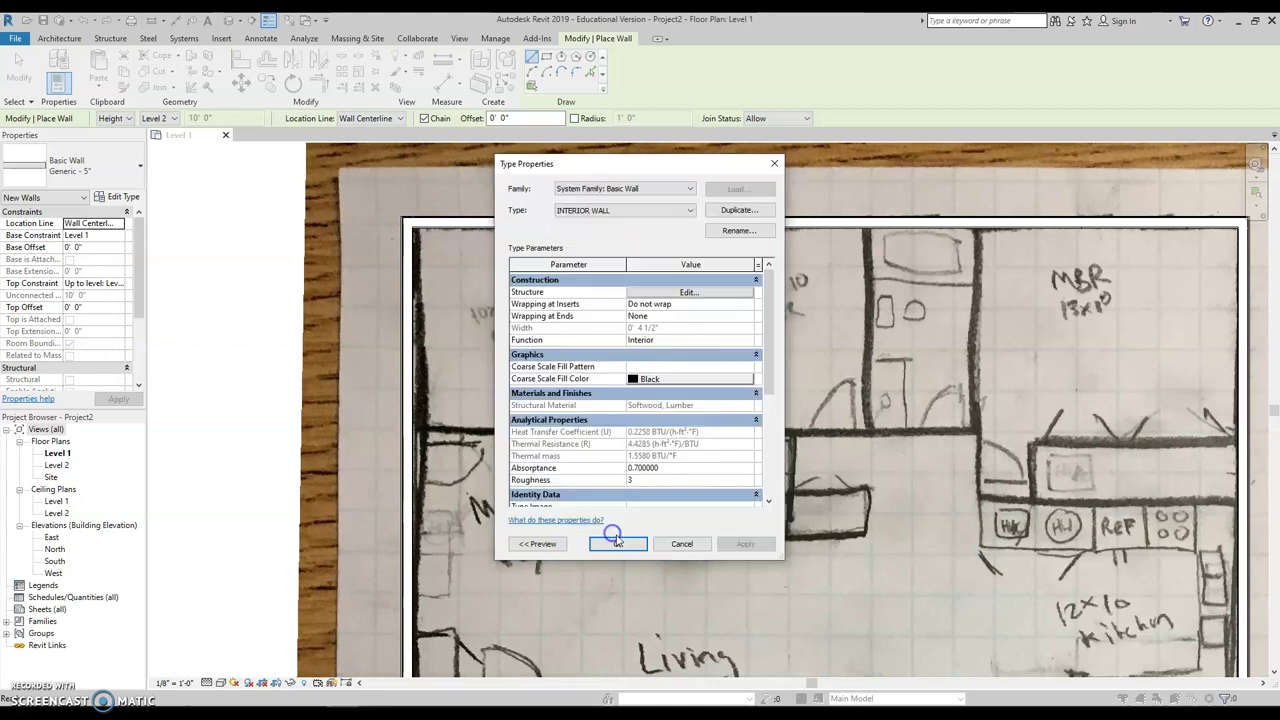
- Save the INTERIOR WALL type and align new walls by their interior finish face
{"action": "left_click", "coordinate": [630, 543]}
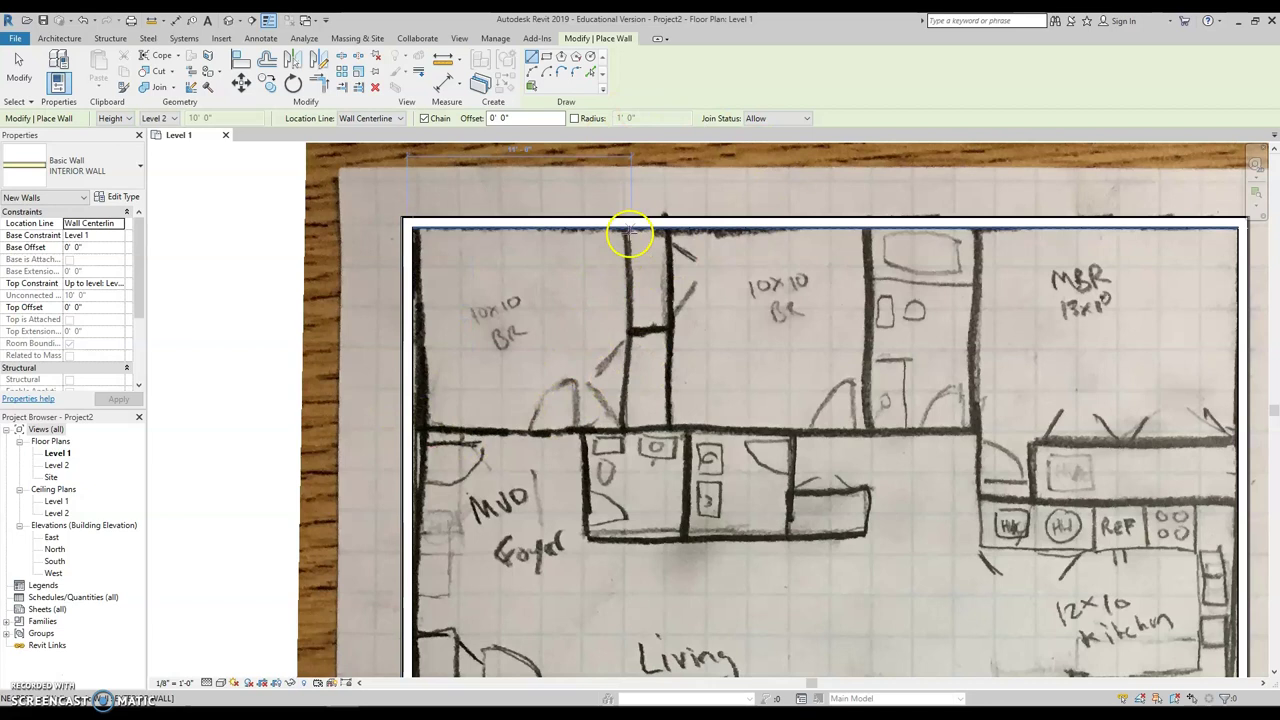
{"action": "scroll", "coordinate": [630, 256], "scroll_direction": "up", "scroll_amount": 4}
{"action": "middle_click_drag", "start_coordinate": [643, 264], "coordinate": [531, 360]}
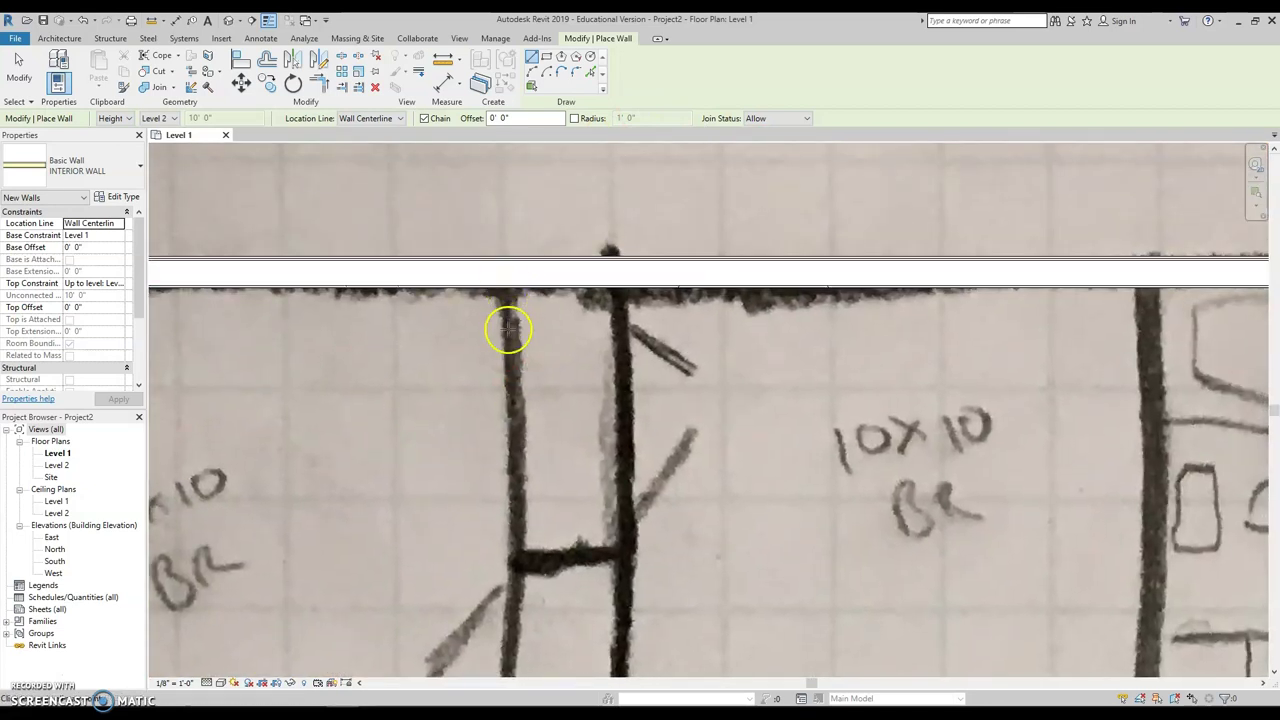
{"action": "middle_click_drag", "start_coordinate": [502, 414], "coordinate": [528, 297]}
{"action": "scroll", "coordinate": [545, 300], "scroll_direction": "down", "scroll_amount": 3}
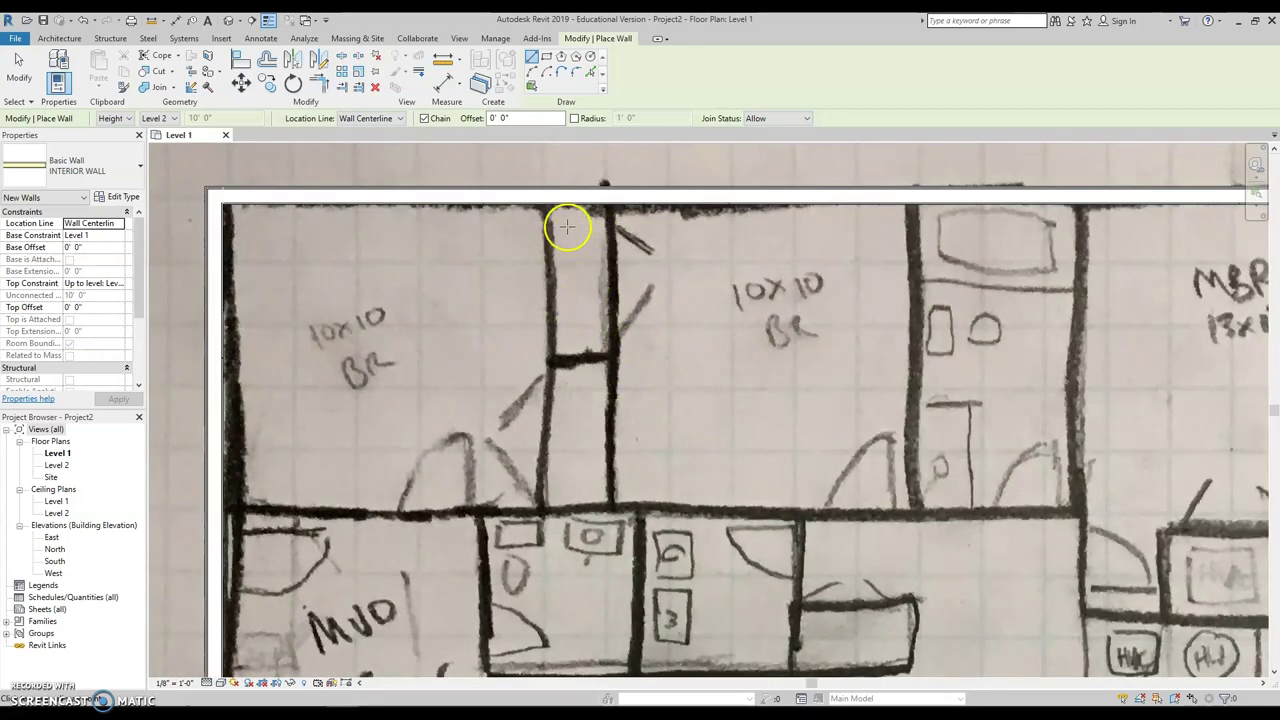
{"action": "left_click", "coordinate": [378, 119]}
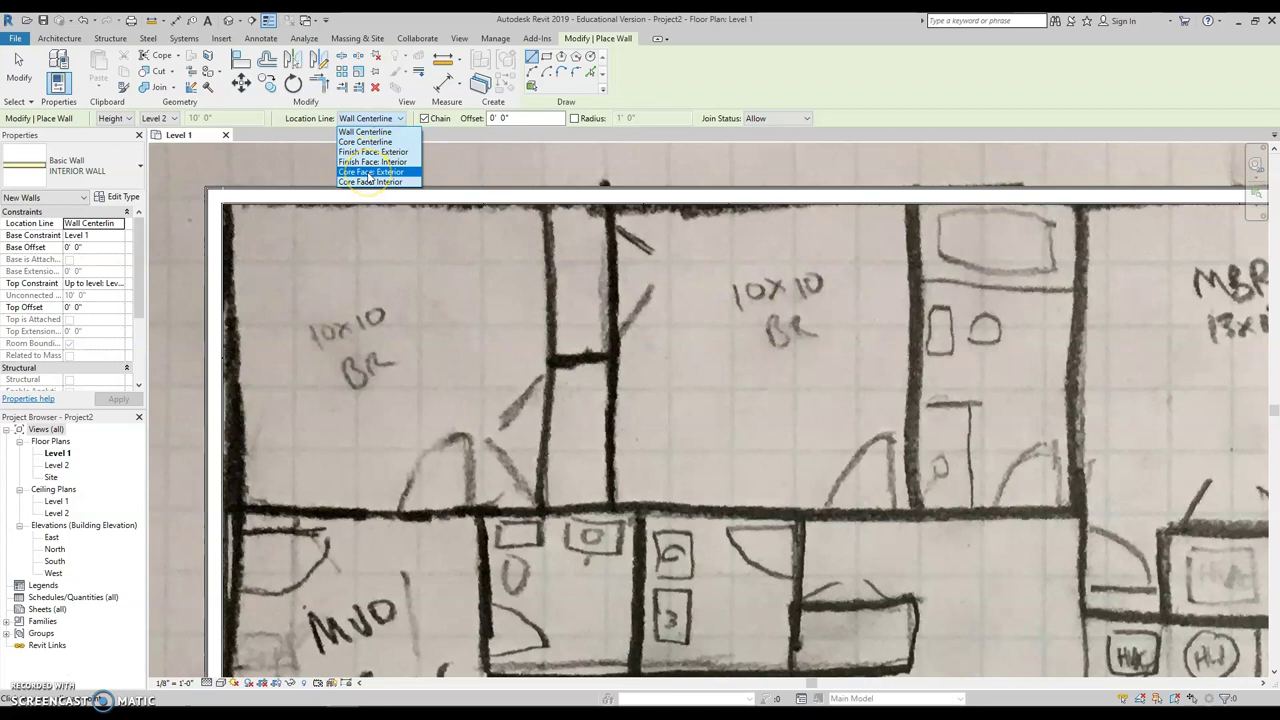
{"action": "left_click", "coordinate": [370, 162]}
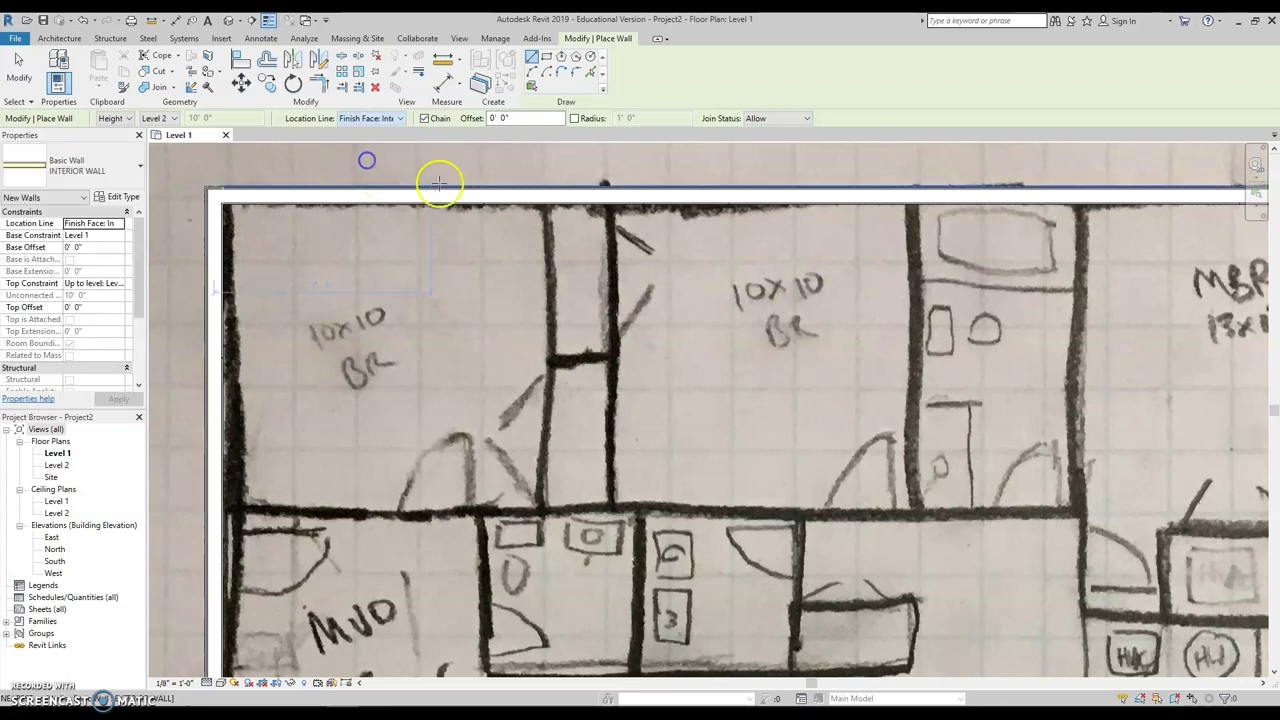
- Trace an interior wall from the top wall to the hallway and left, nudging it onto the sketch
{"action": "left_click", "coordinate": [545, 205]}
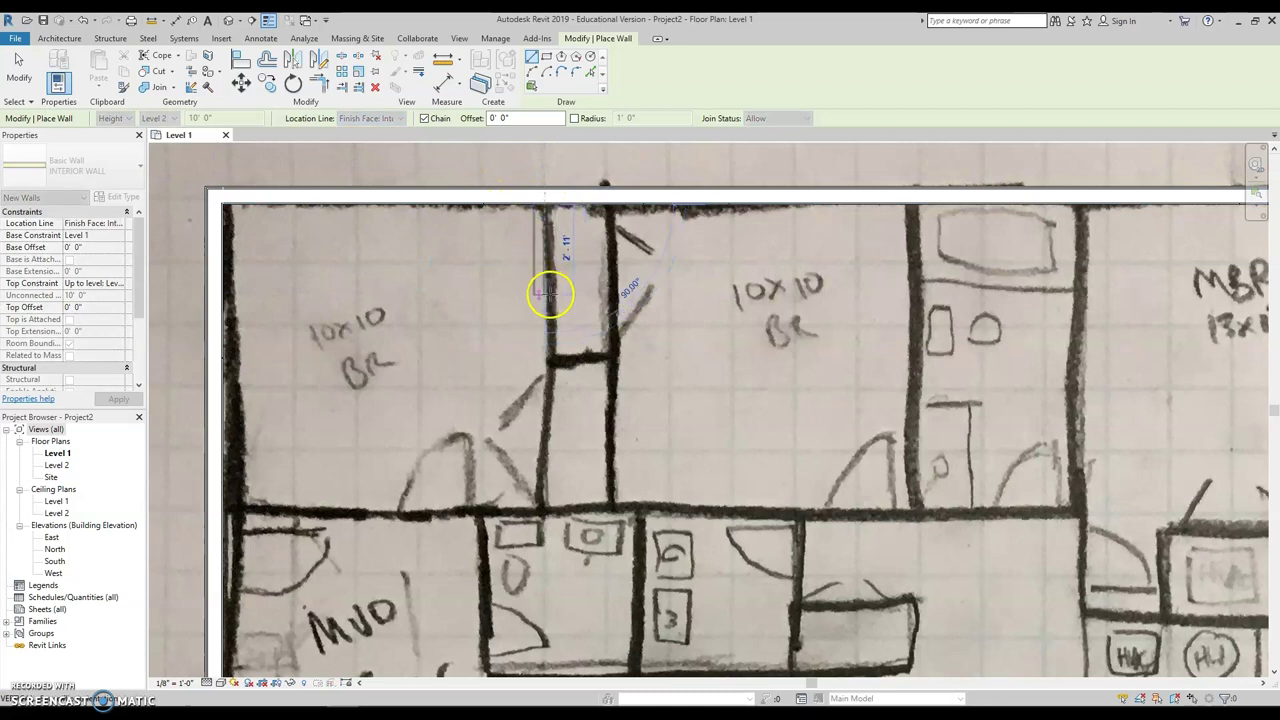
{"action": "left_click", "coordinate": [541, 513]}
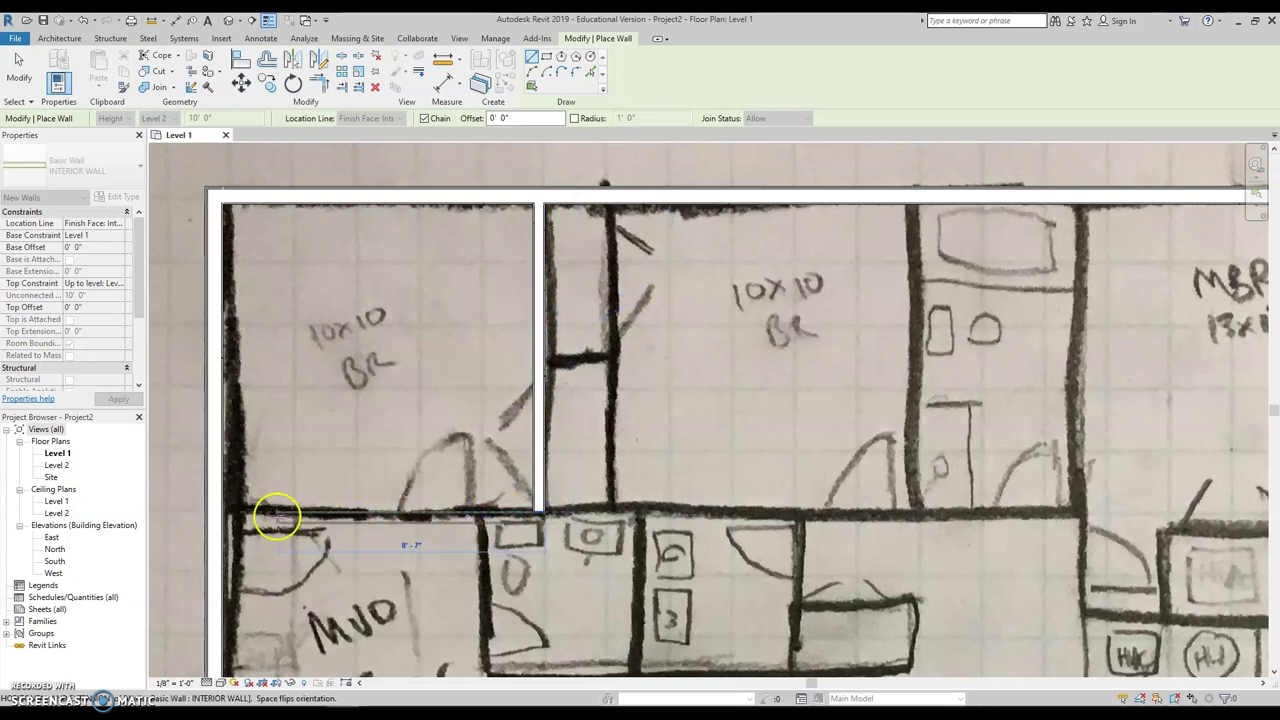
{"action": "left_click", "coordinate": [222, 512]}
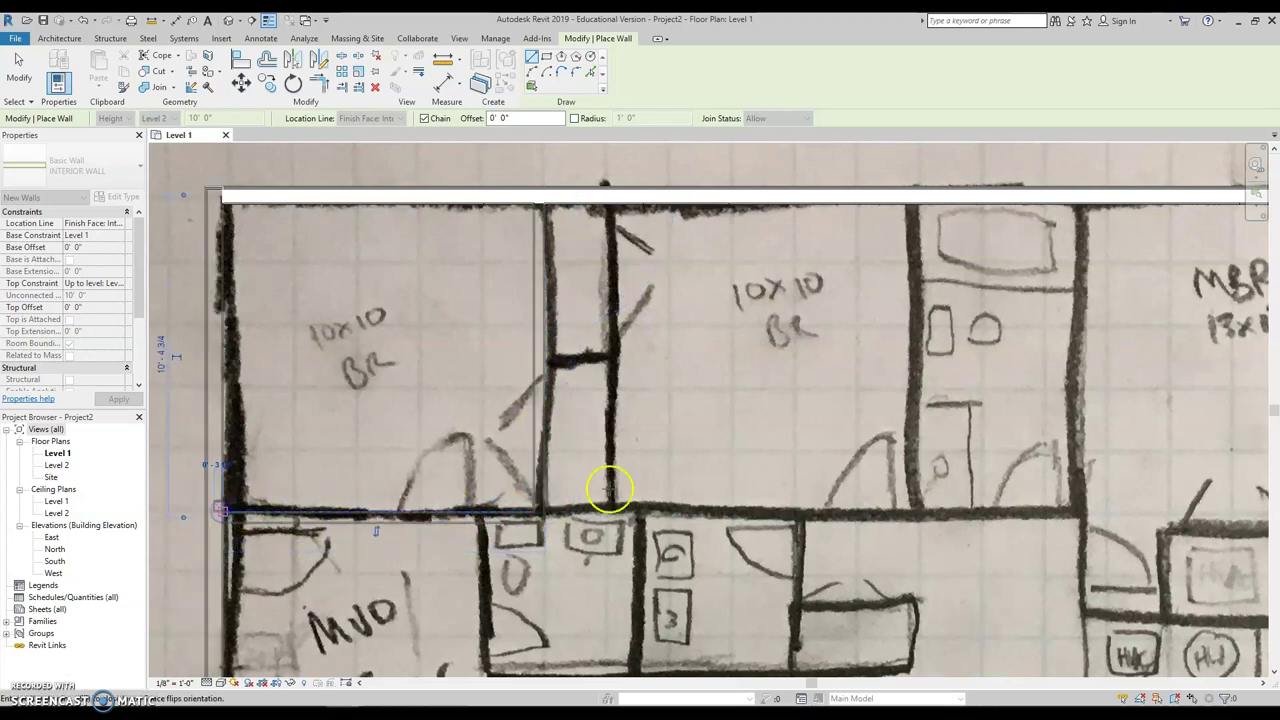
{"action": "key", "text": "Escape"}
{"action": "key", "text": "Escape"}
{"action": "left_click", "coordinate": [514, 517]}
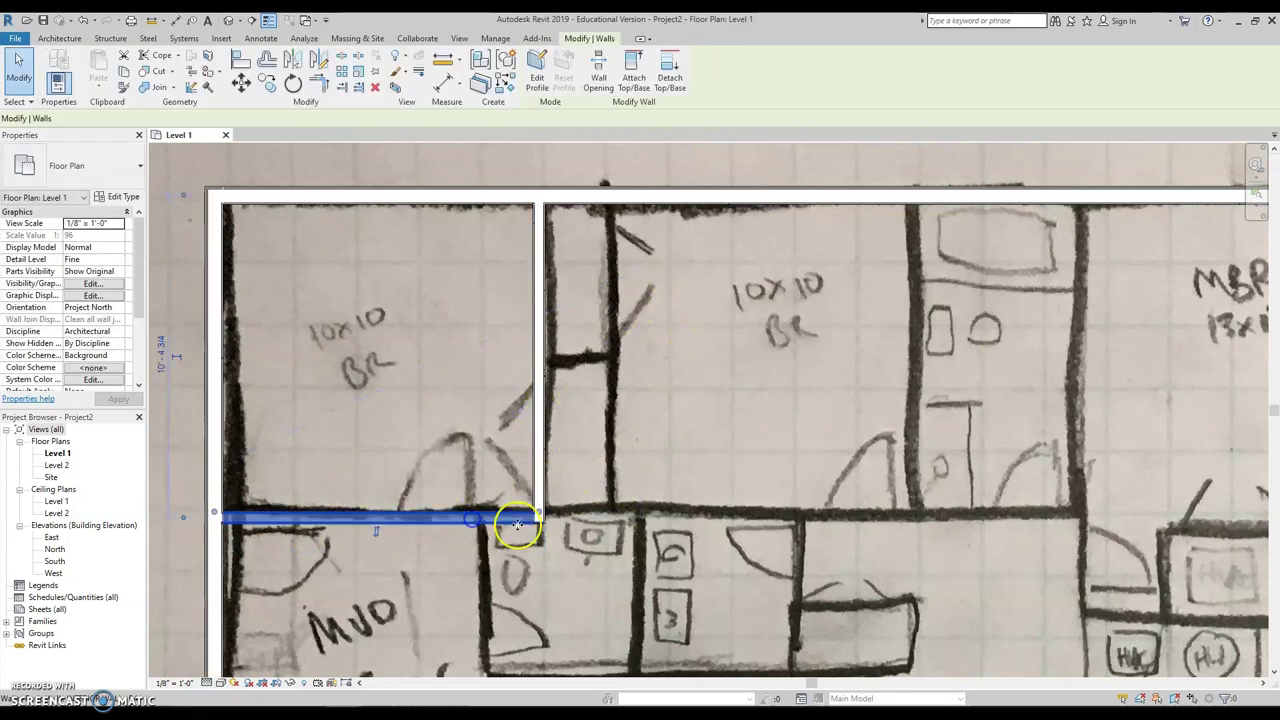
{"action": "key", "text": "ctrl+z"}
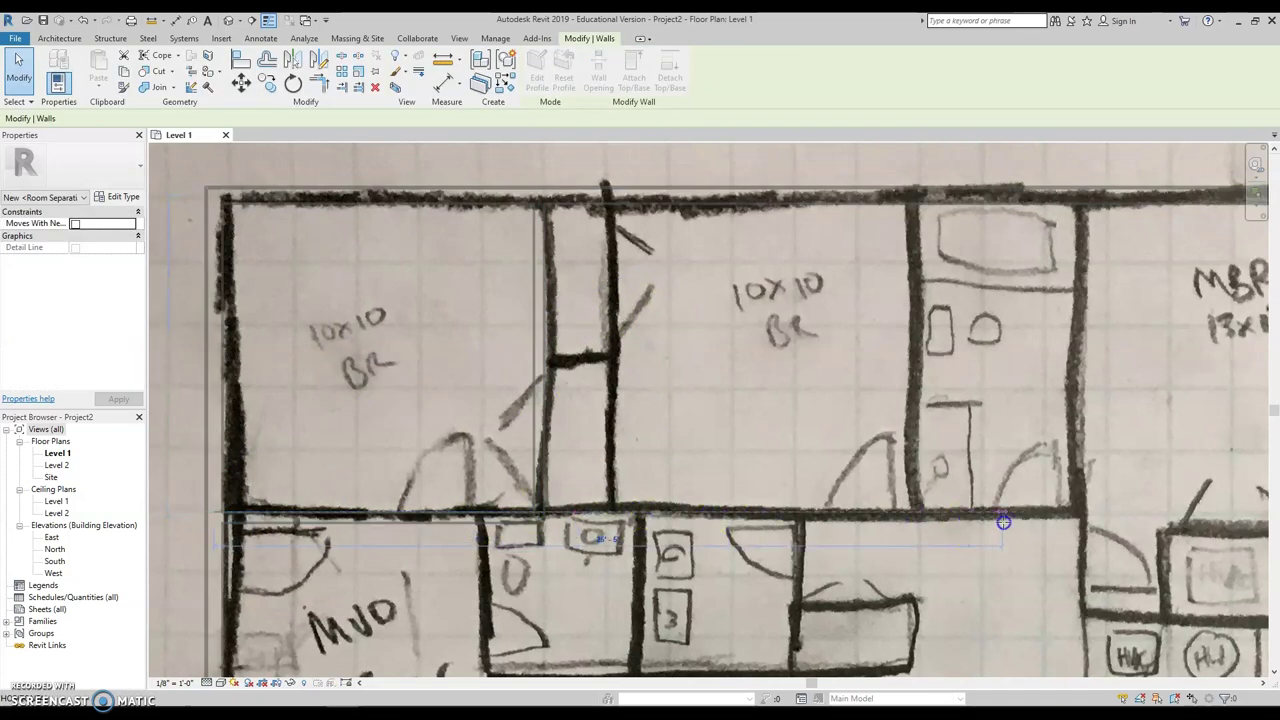
{"action": "key", "text": "ctrl+y"}
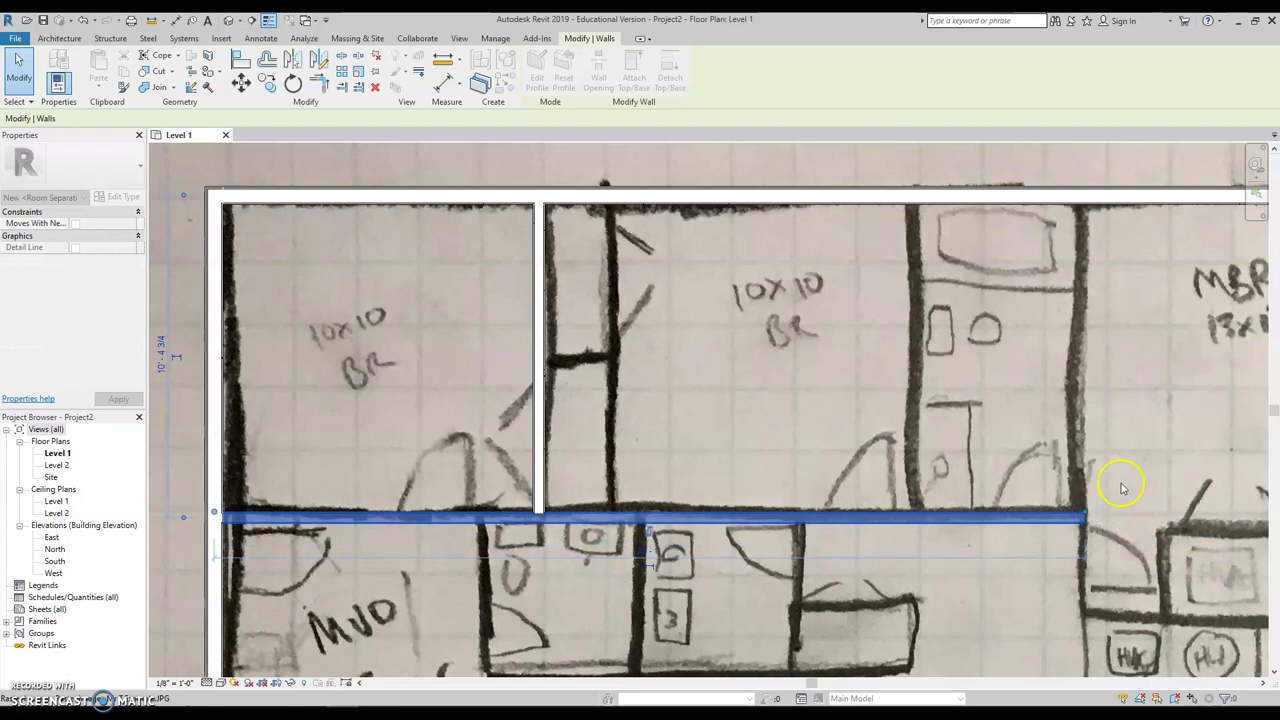
{"action": "key", "text": "Up"}
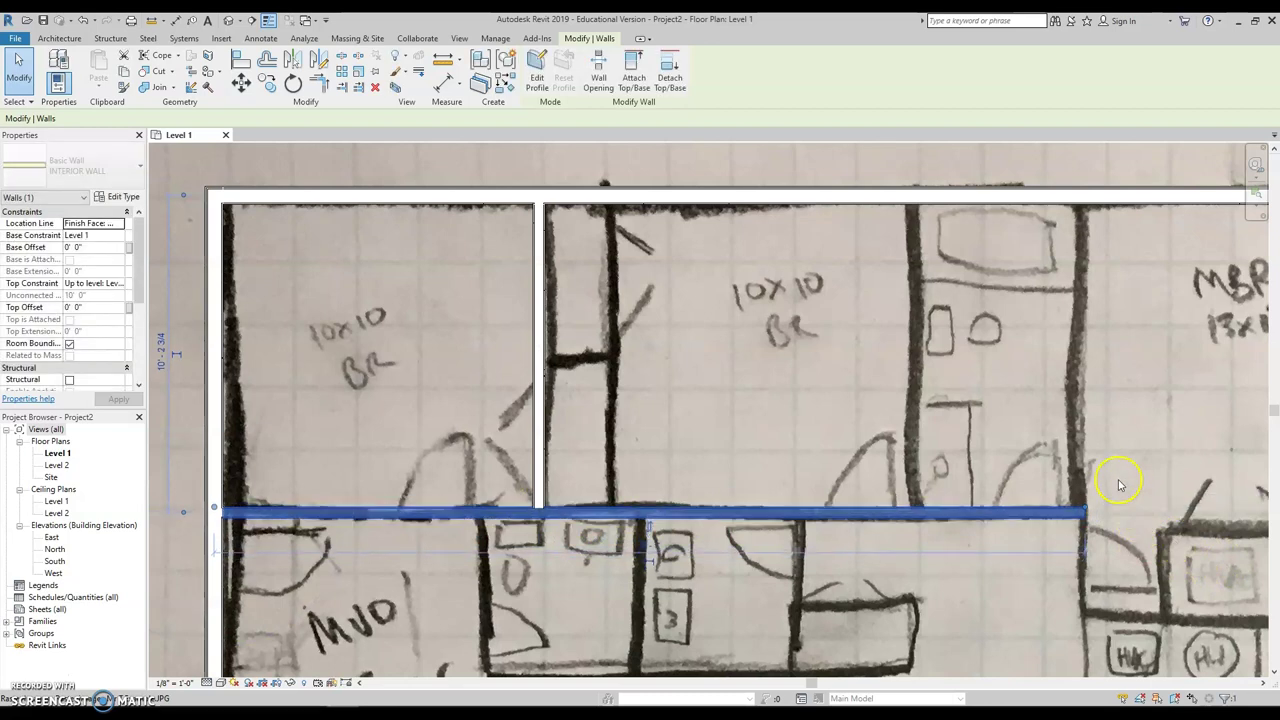
{"action": "left_click", "coordinate": [577, 243]}
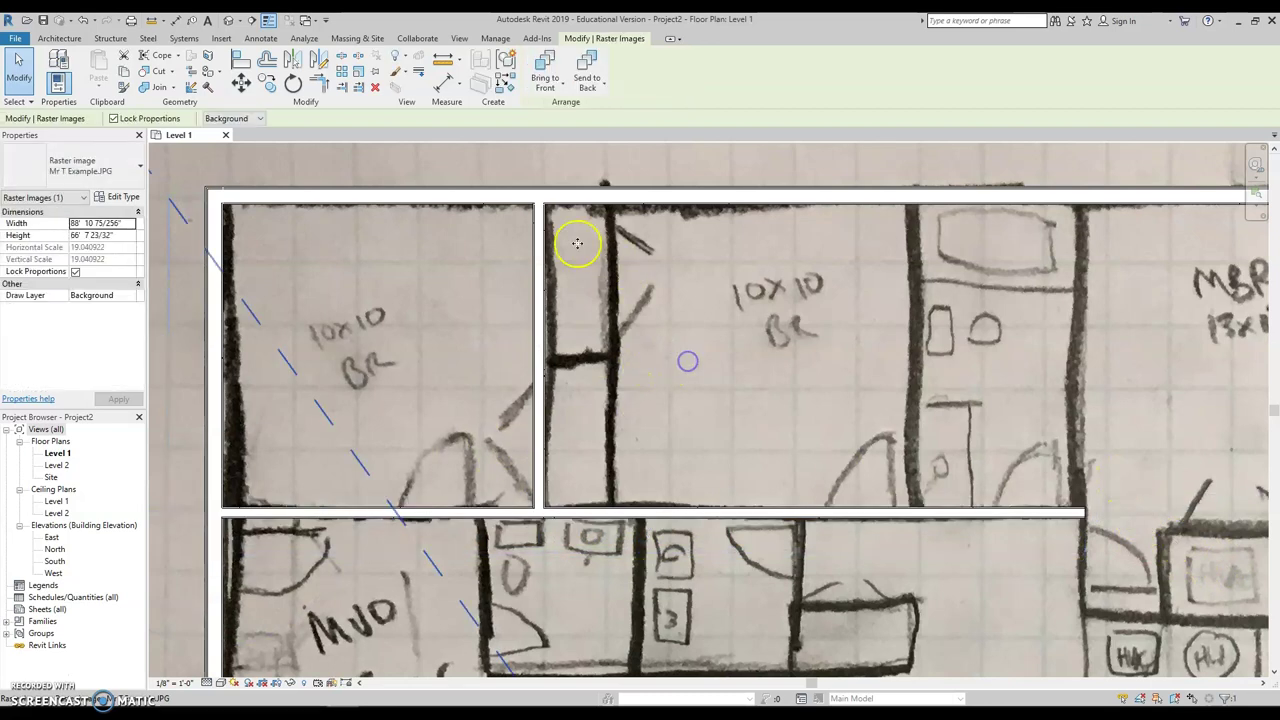
- Add a closet wall from the top wall to the hallway plus a short horizontal closet wall
{"action": "left_click", "coordinate": [61, 38]}
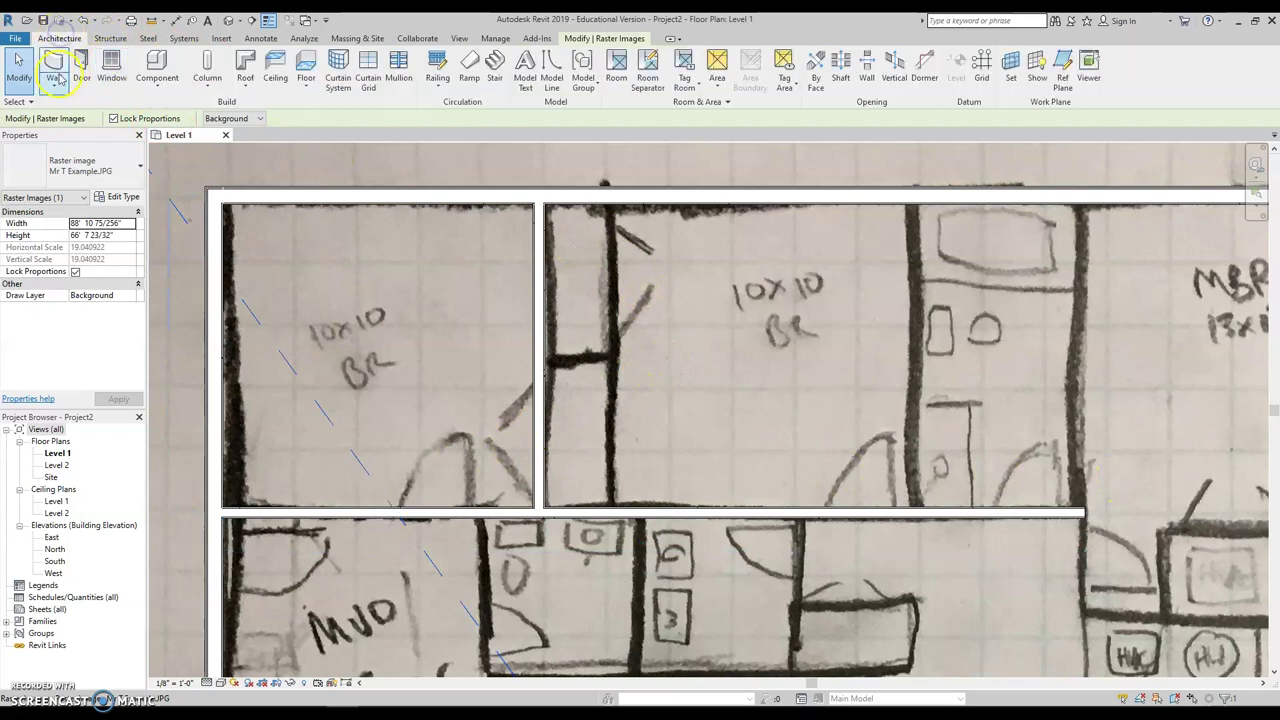
{"action": "left_click", "coordinate": [57, 80]}
{"action": "left_click", "coordinate": [612, 205]}
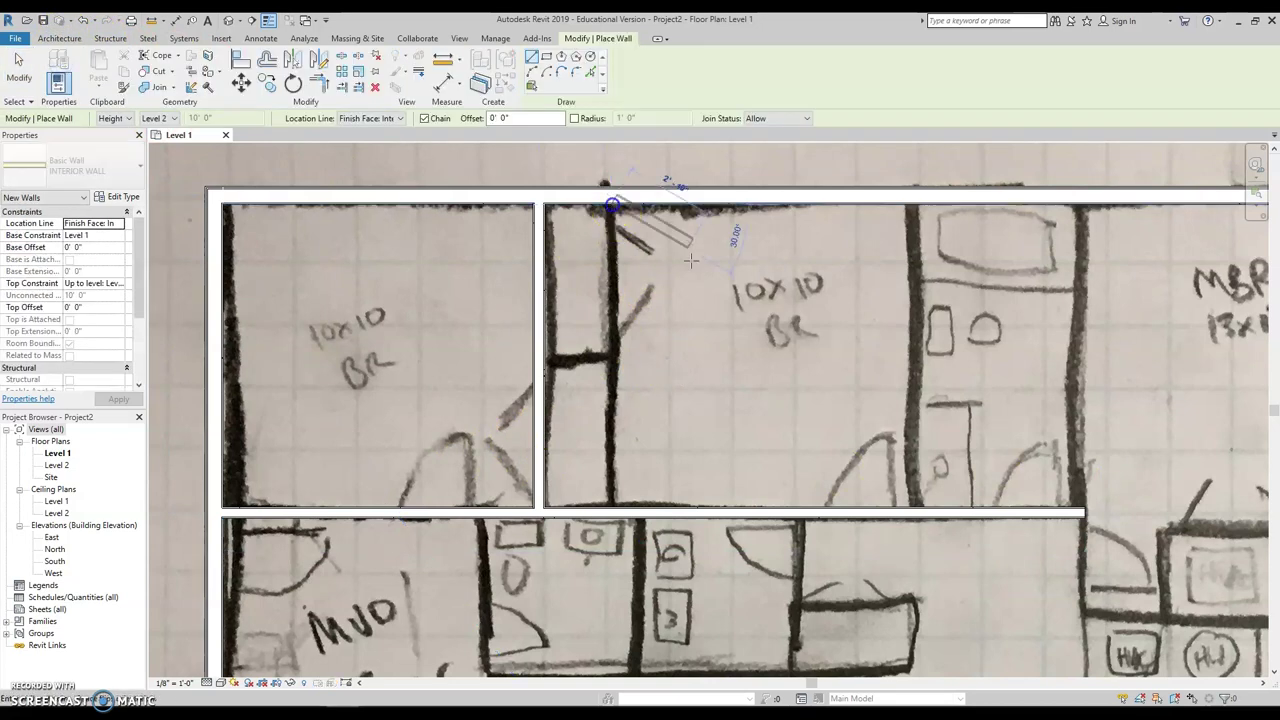
{"action": "left_click_drag", "start_coordinate": [614, 443], "coordinate": [615, 510]}
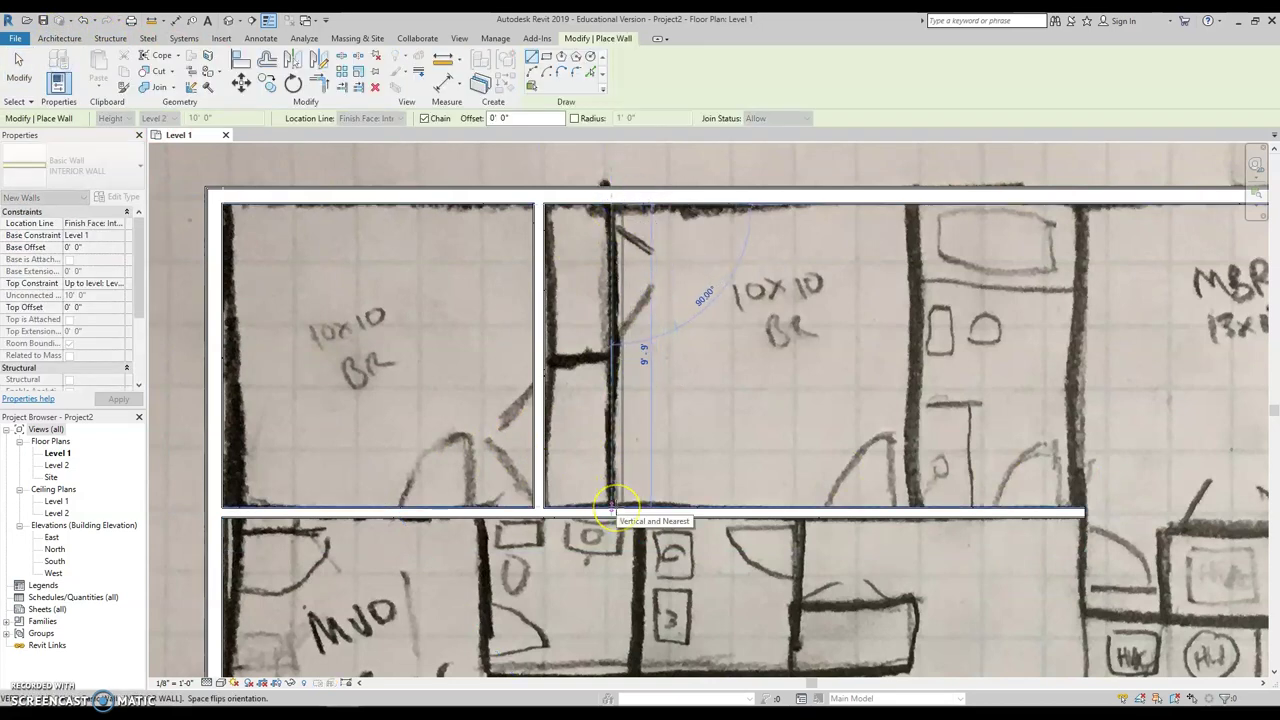
{"action": "left_click", "coordinate": [612, 508]}
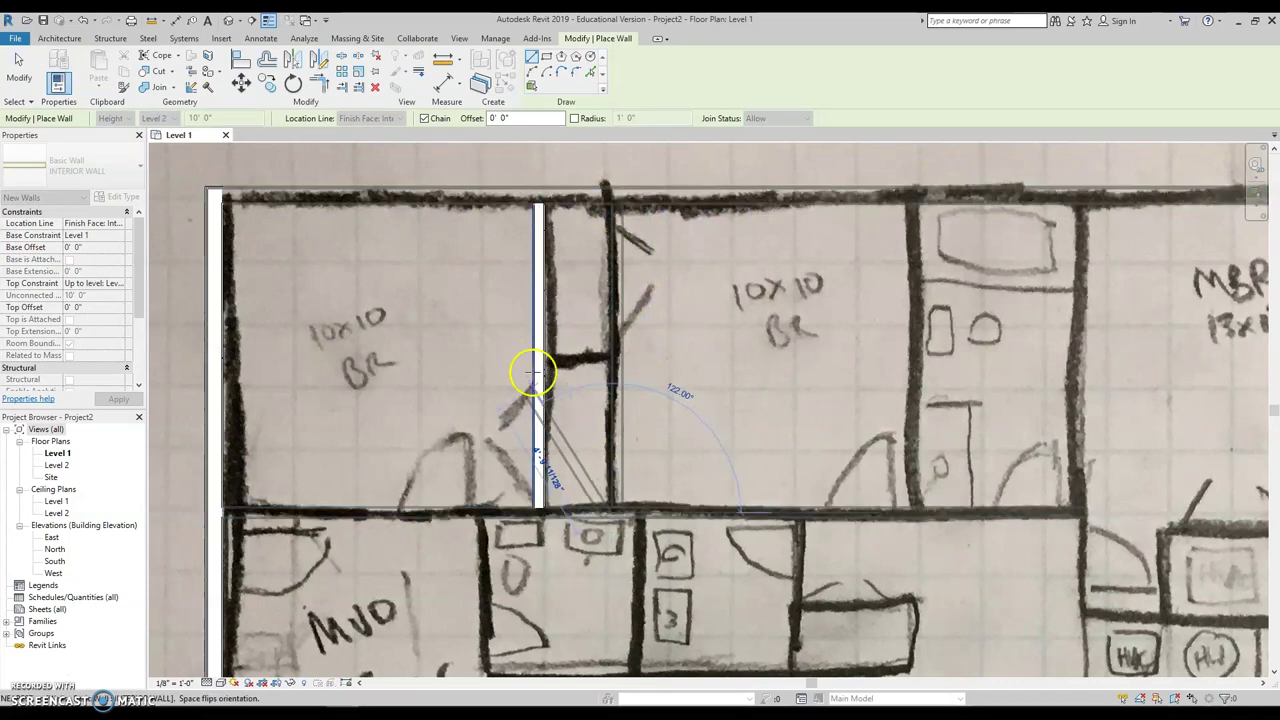
{"action": "key", "text": "Escape"}
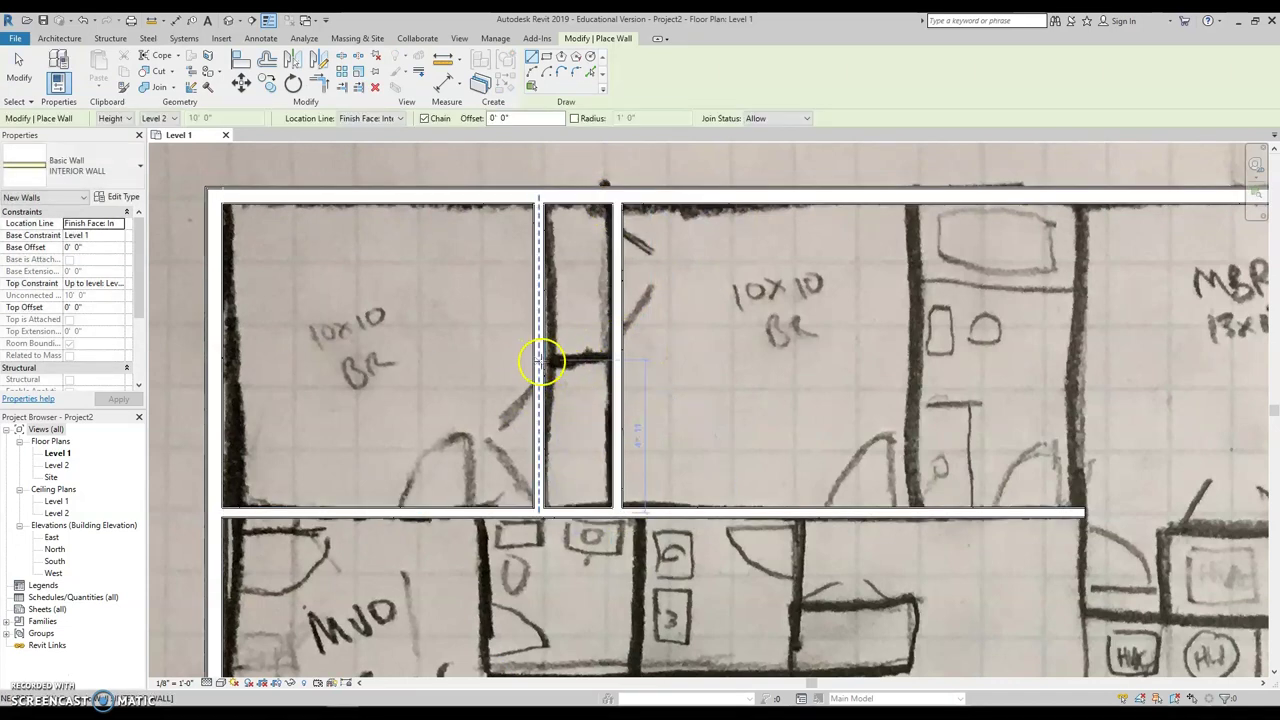
{"action": "left_click", "coordinate": [541, 354]}
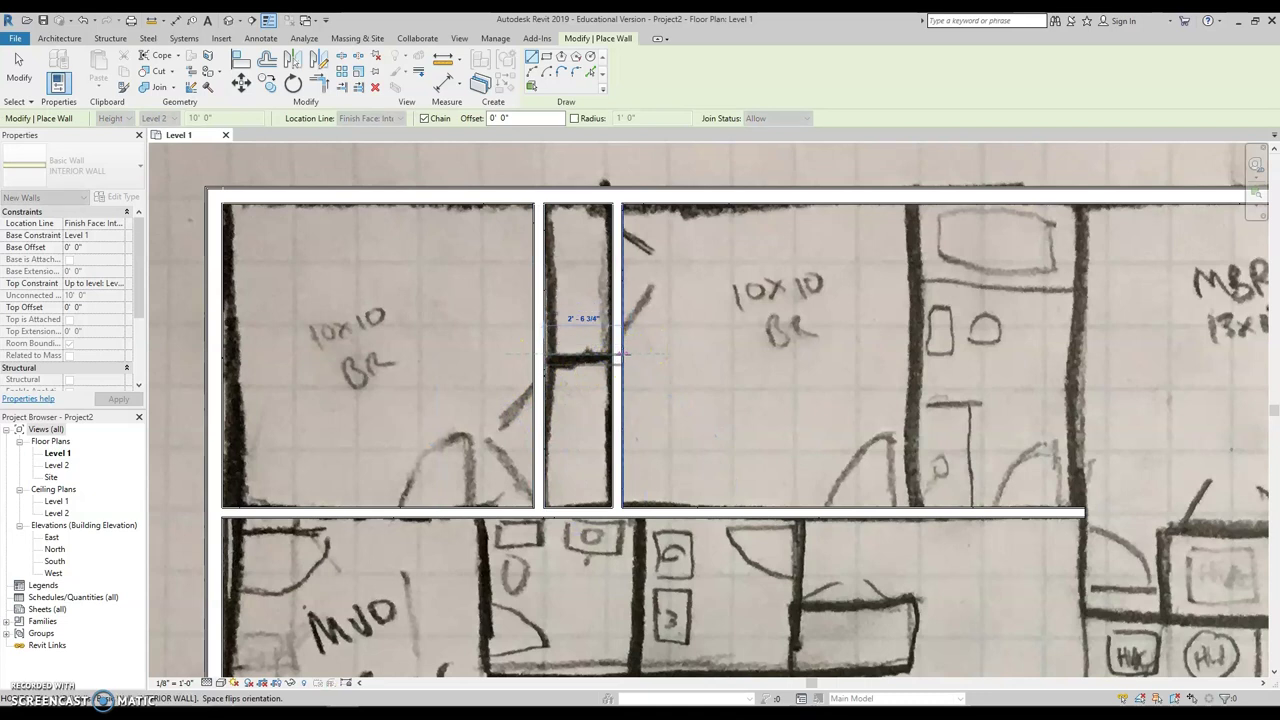
{"action": "left_click", "coordinate": [610, 359]}
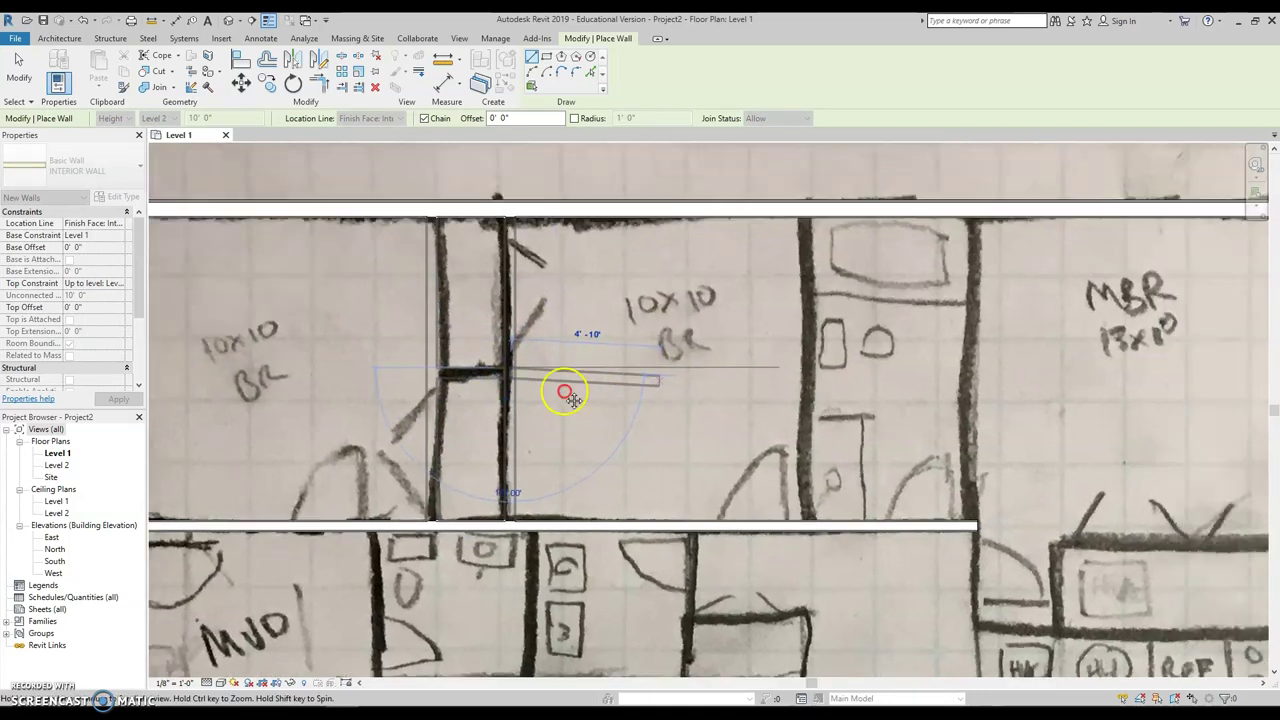
{"action": "key", "text": "Escape"}
- Trace top-to-bottom interior walls on both sides of the bathroom, beside the 10x10 BR and MBR
{"action": "middle_click_drag", "start_coordinate": [694, 277], "coordinate": [479, 332]}
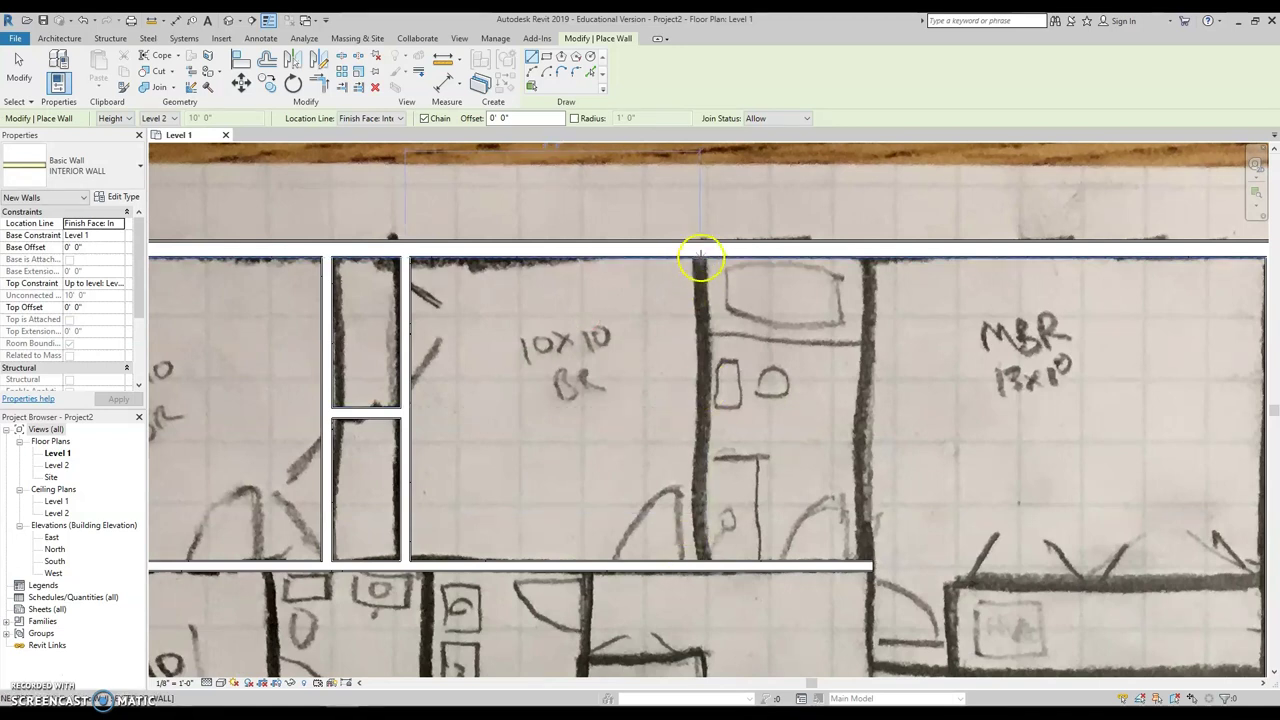
{"action": "left_click", "coordinate": [704, 255]}
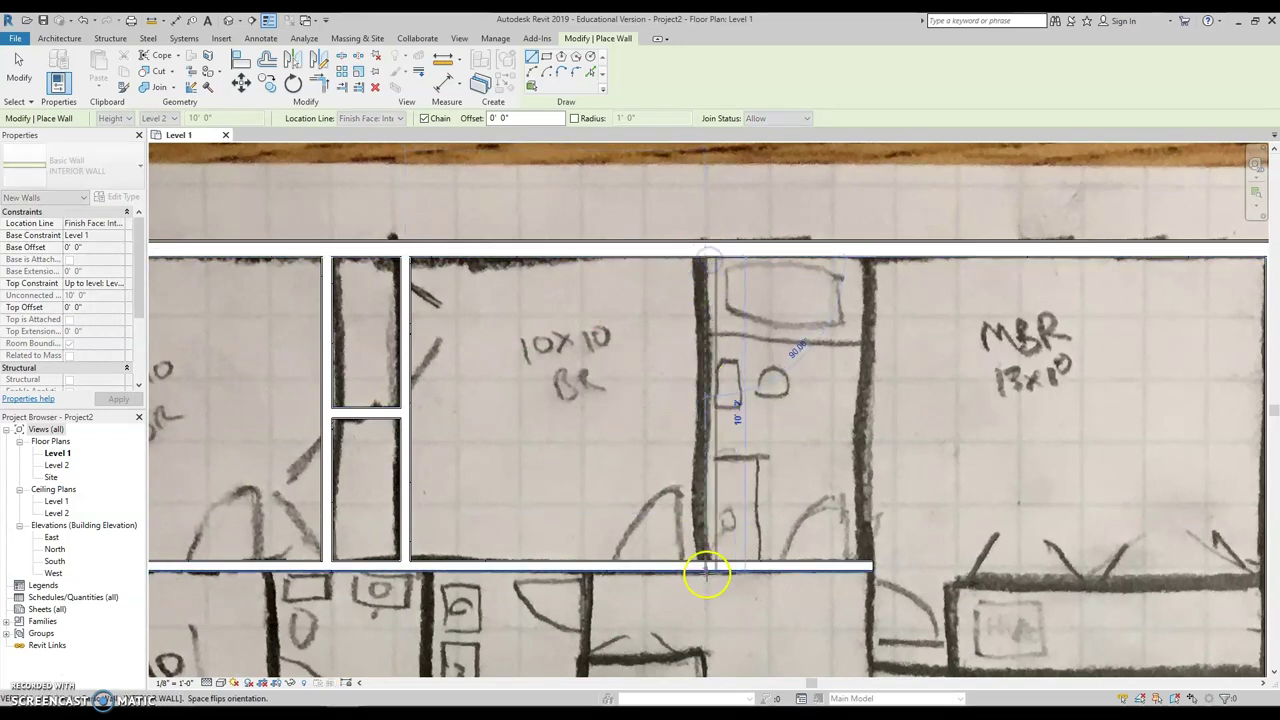
{"action": "left_click", "coordinate": [707, 571]}
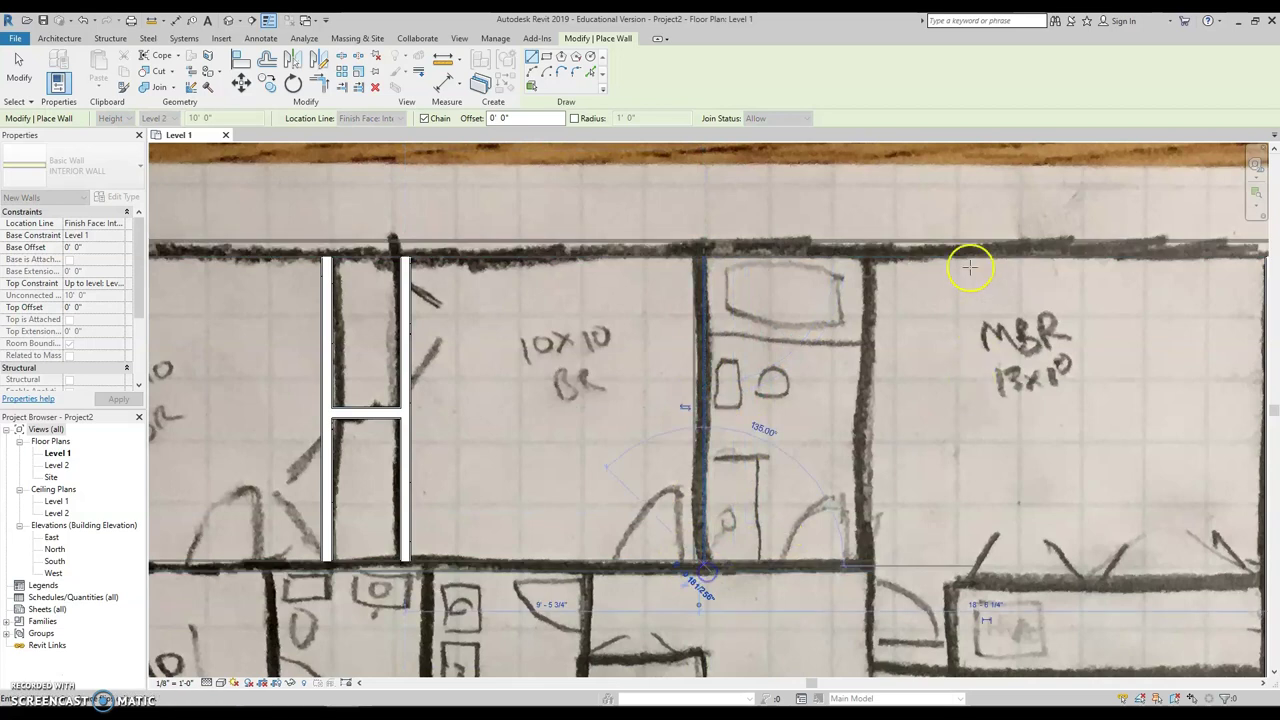
{"action": "key", "text": "Escape"}
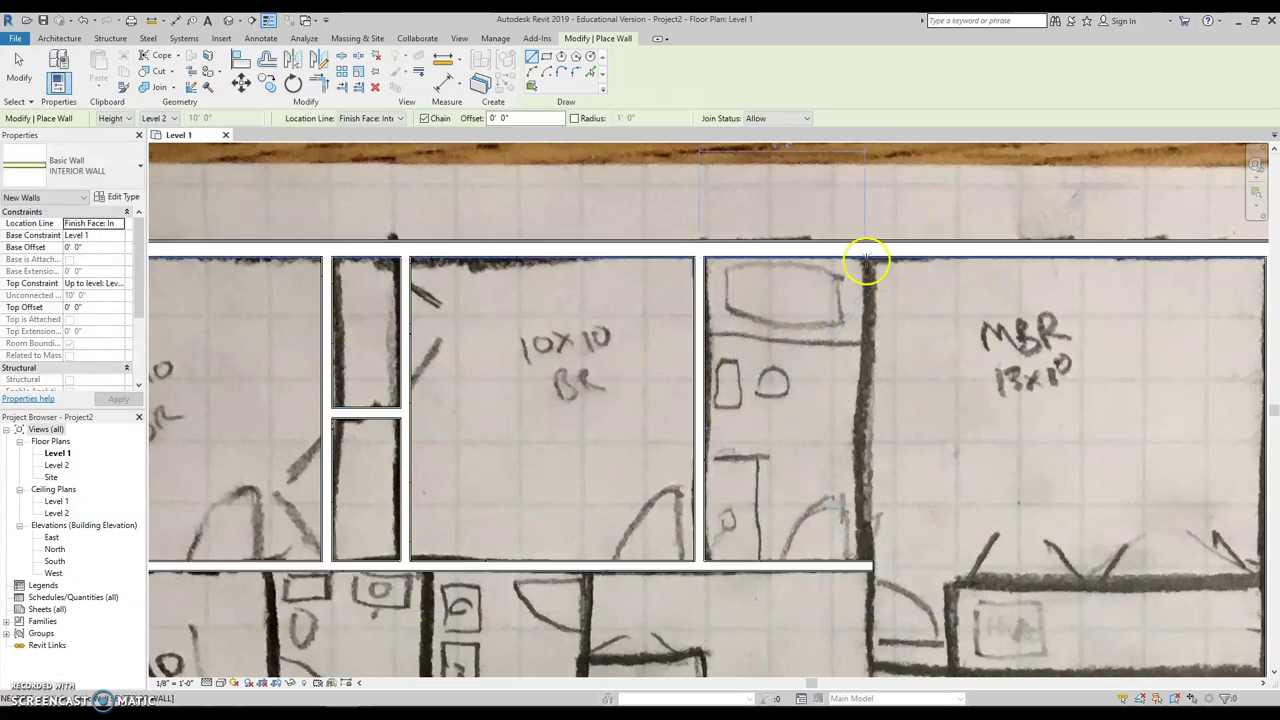
{"action": "left_click", "coordinate": [864, 258]}
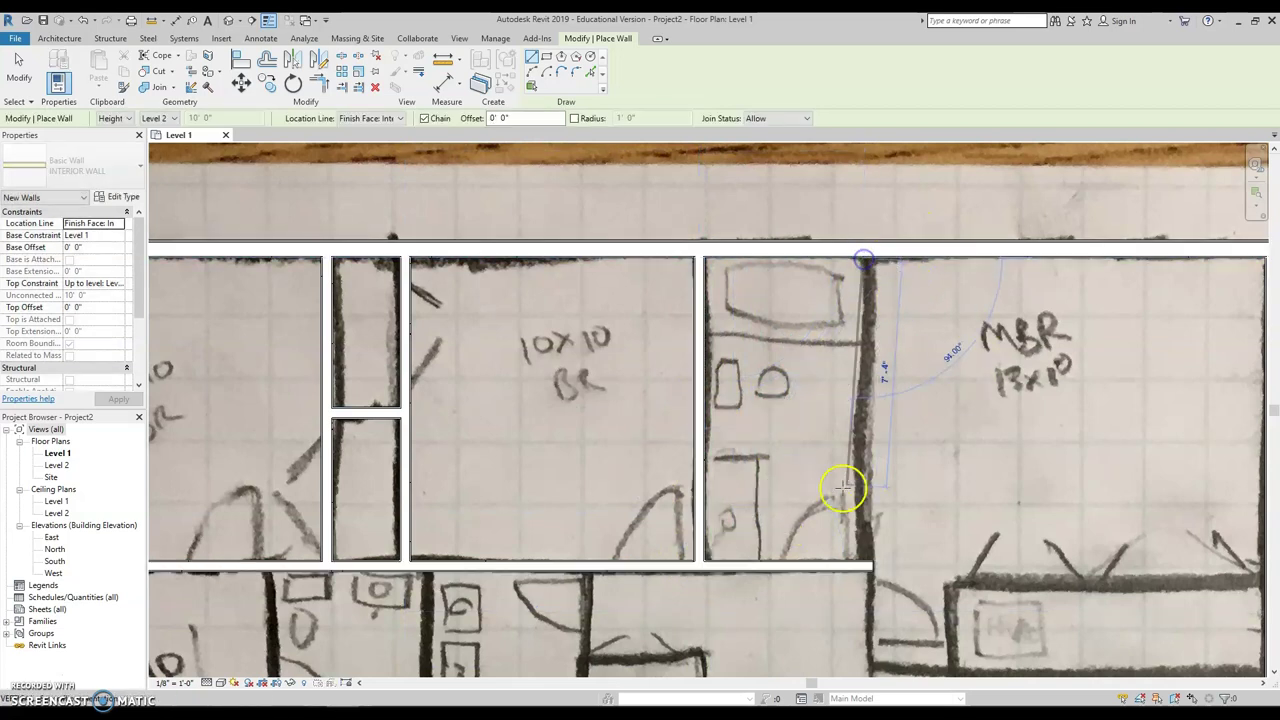
{"action": "left_click", "coordinate": [862, 561]}
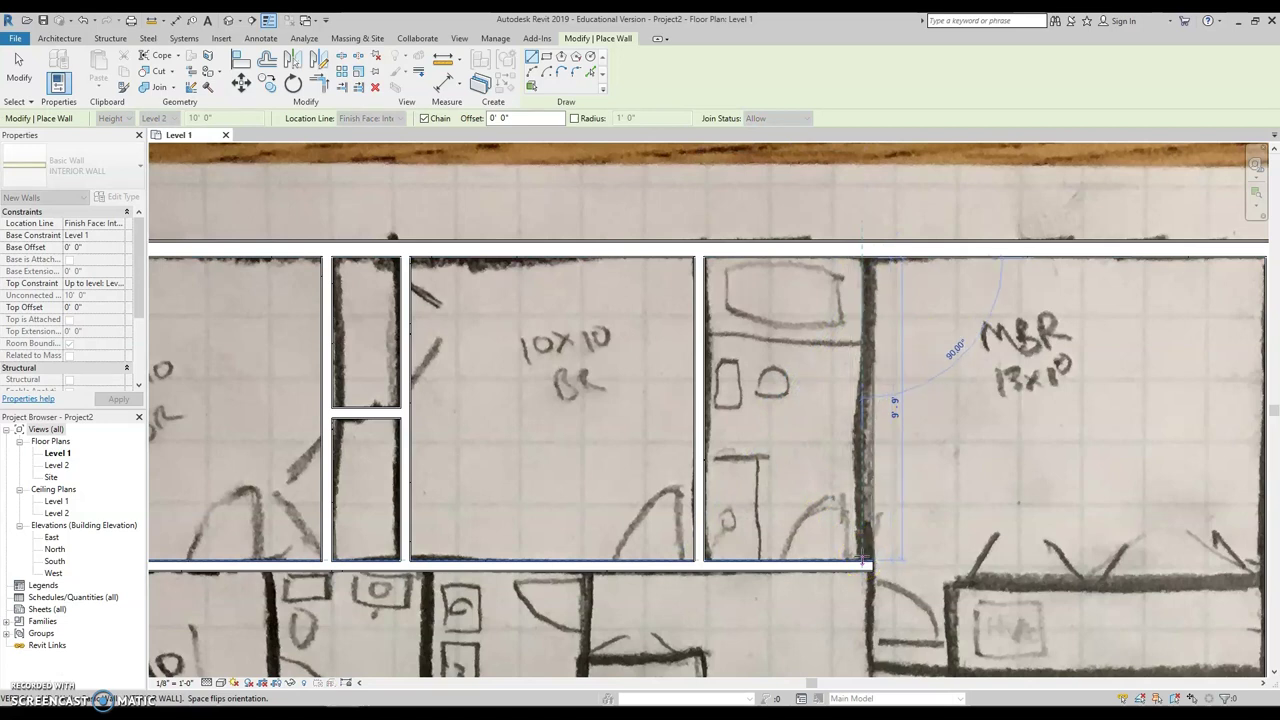
- Extend the MBR side wall's lower end down to the kitchen
{"action": "scroll", "coordinate": [947, 521], "scroll_direction": "down", "scroll_amount": 3}
{"action": "middle_click_drag", "start_coordinate": [920, 503], "coordinate": [931, 343]}
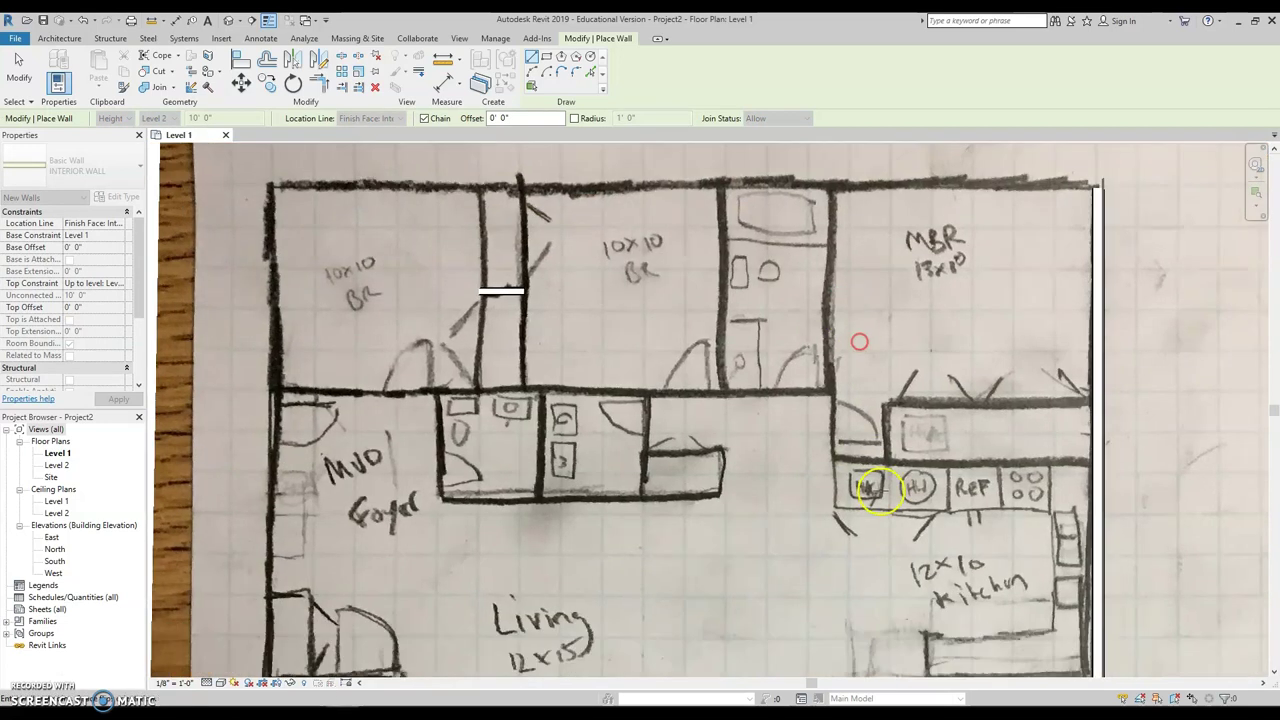
{"action": "scroll", "coordinate": [905, 380], "scroll_direction": "up", "scroll_amount": 3}
{"action": "scroll", "coordinate": [893, 452], "scroll_direction": "down", "scroll_amount": 3}
{"action": "middle_click_drag", "start_coordinate": [894, 449], "coordinate": [823, 357]}
{"action": "key", "text": "Escape"}
{"action": "left_click", "coordinate": [790, 372]}
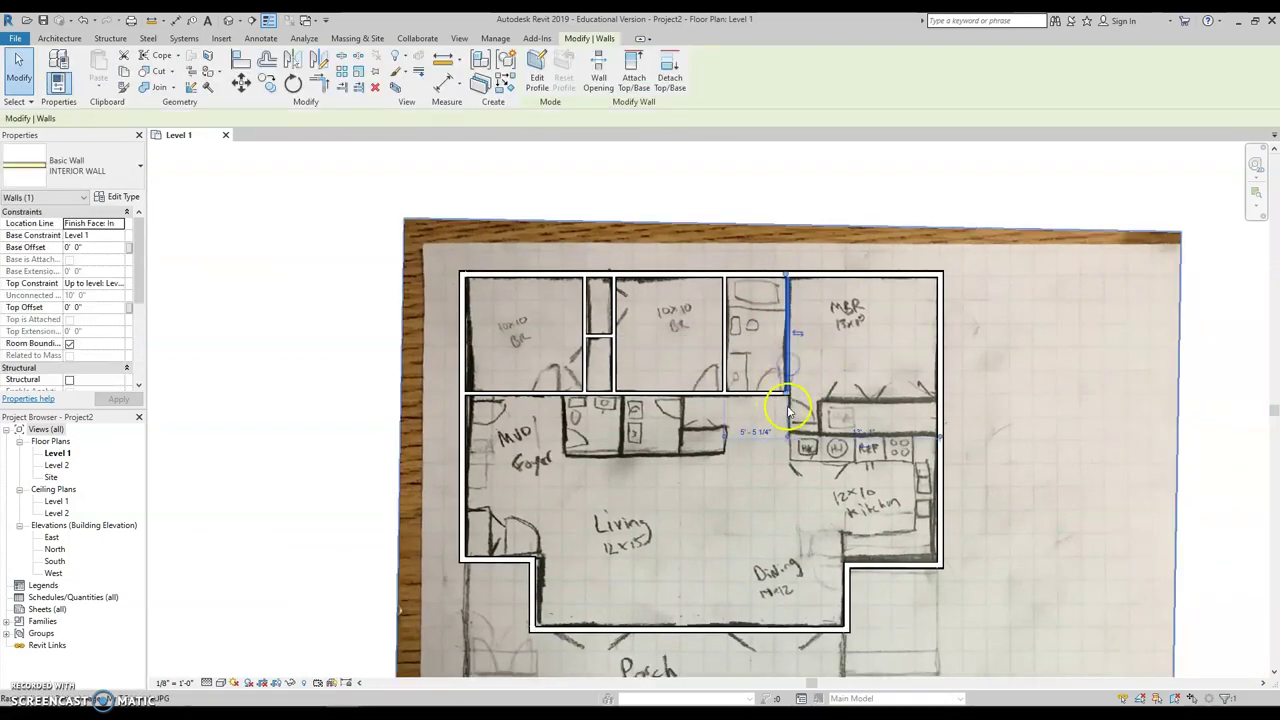
{"action": "scroll", "coordinate": [792, 396], "scroll_direction": "up", "scroll_amount": 2}
{"action": "left_click_drag", "start_coordinate": [783, 392], "coordinate": [829, 460]}
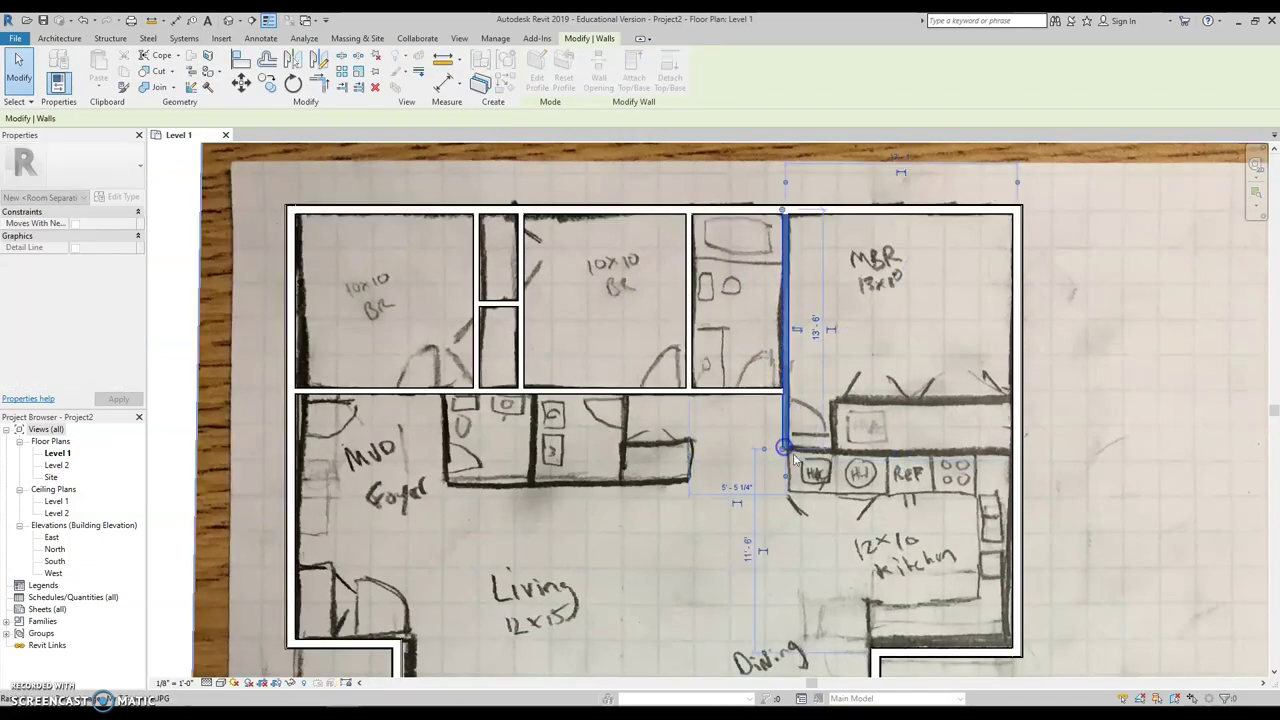
{"action": "left_click", "coordinate": [625, 380]}
{"action": "left_click", "coordinate": [368, 303]}
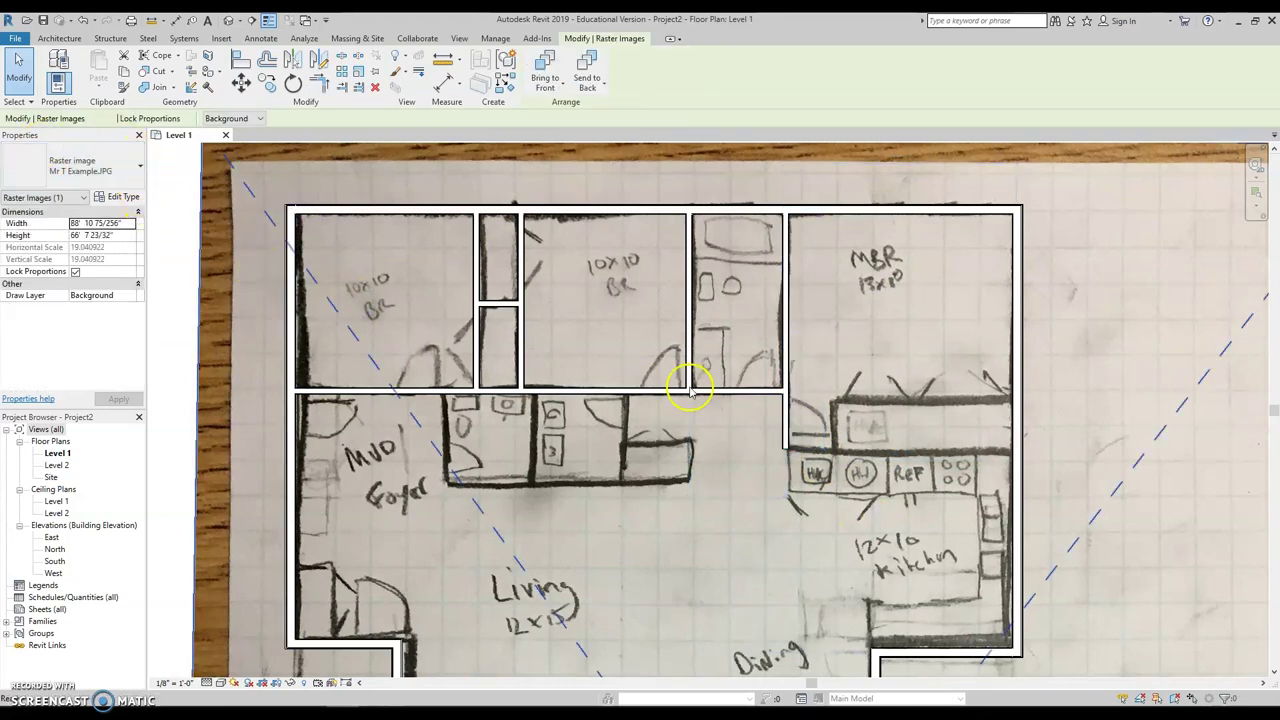
- With WA, draw the wall above the kitchen counter and the MBR closet wall to the exterior wall
{"action": "key", "text": "w"}
{"action": "key", "text": "a"}
{"action": "left_click", "coordinate": [784, 445]}
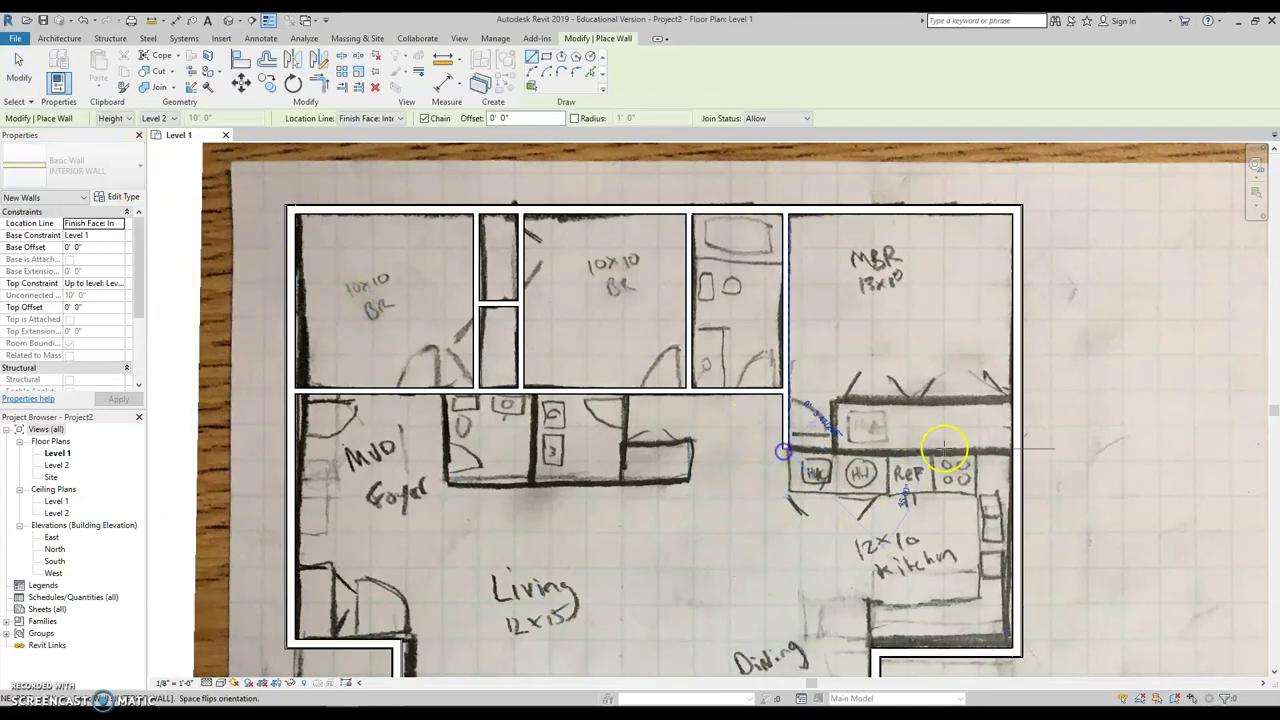
{"action": "left_click", "coordinate": [1020, 445]}
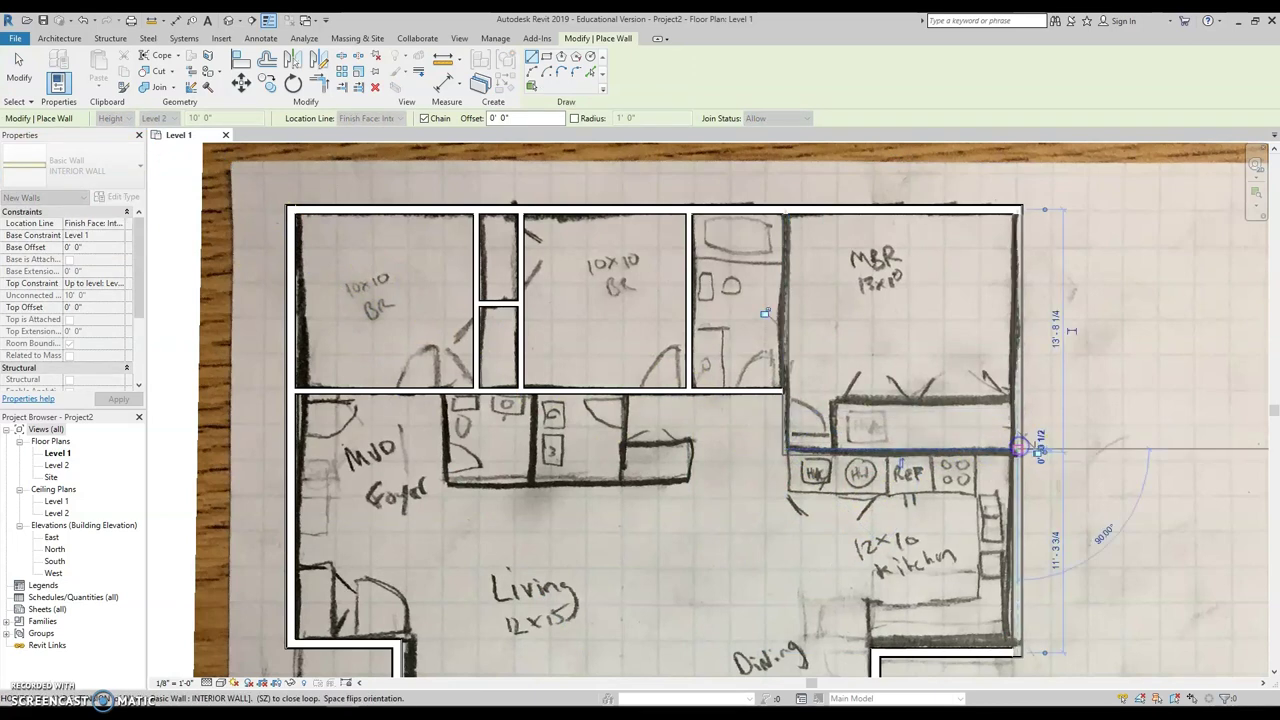
{"action": "key", "text": "Escape"}
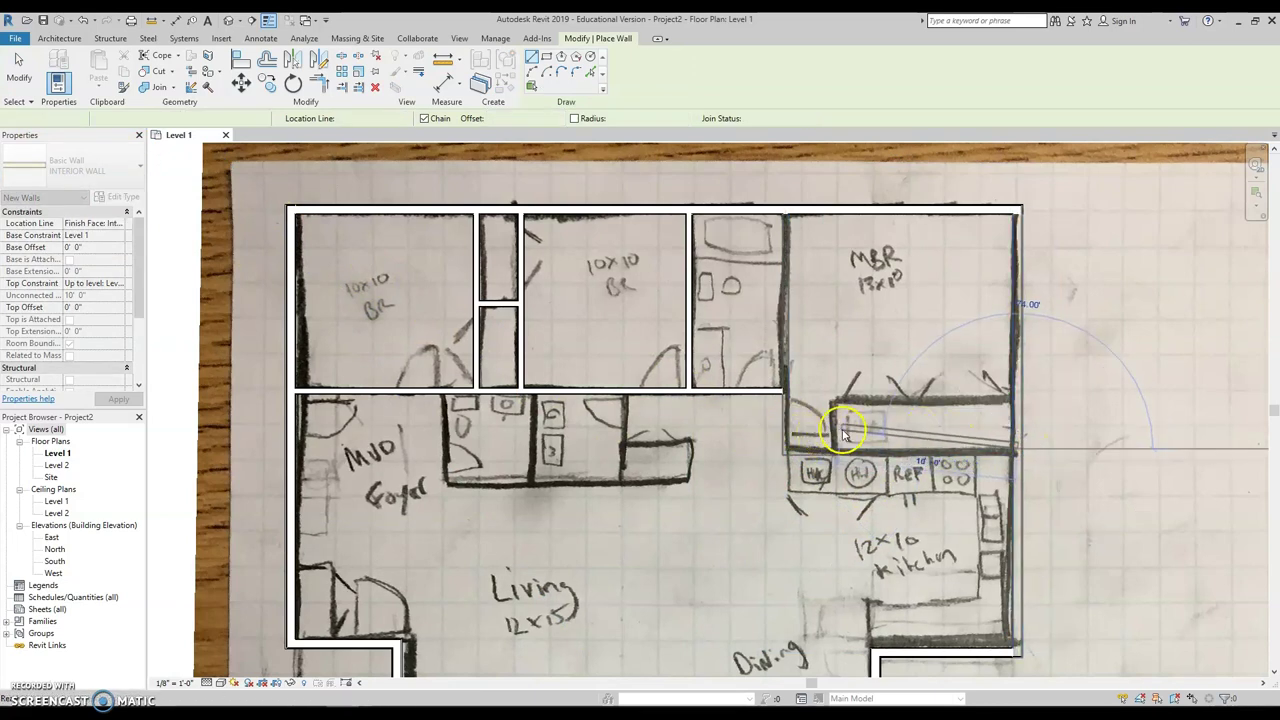
{"action": "left_click", "coordinate": [840, 438]}
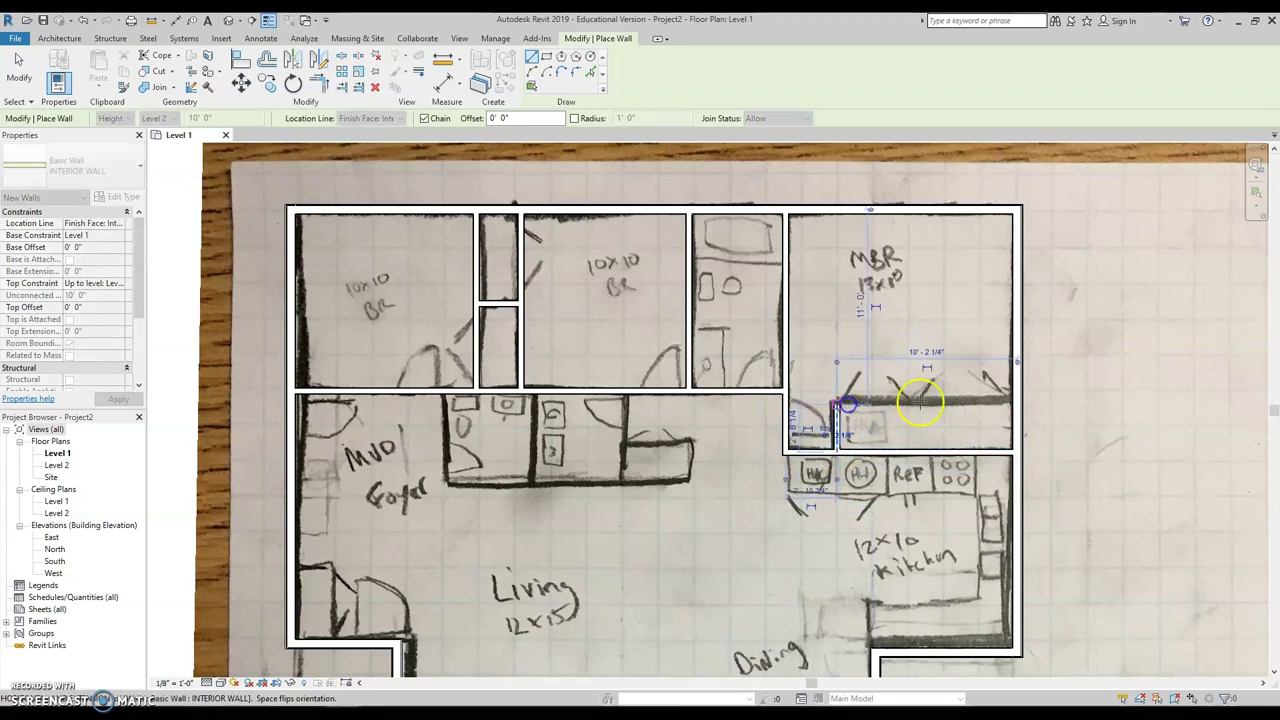
{"action": "left_click", "coordinate": [1017, 403]}
{"action": "middle_click_drag", "start_coordinate": [1023, 458], "coordinate": [1193, 263]}
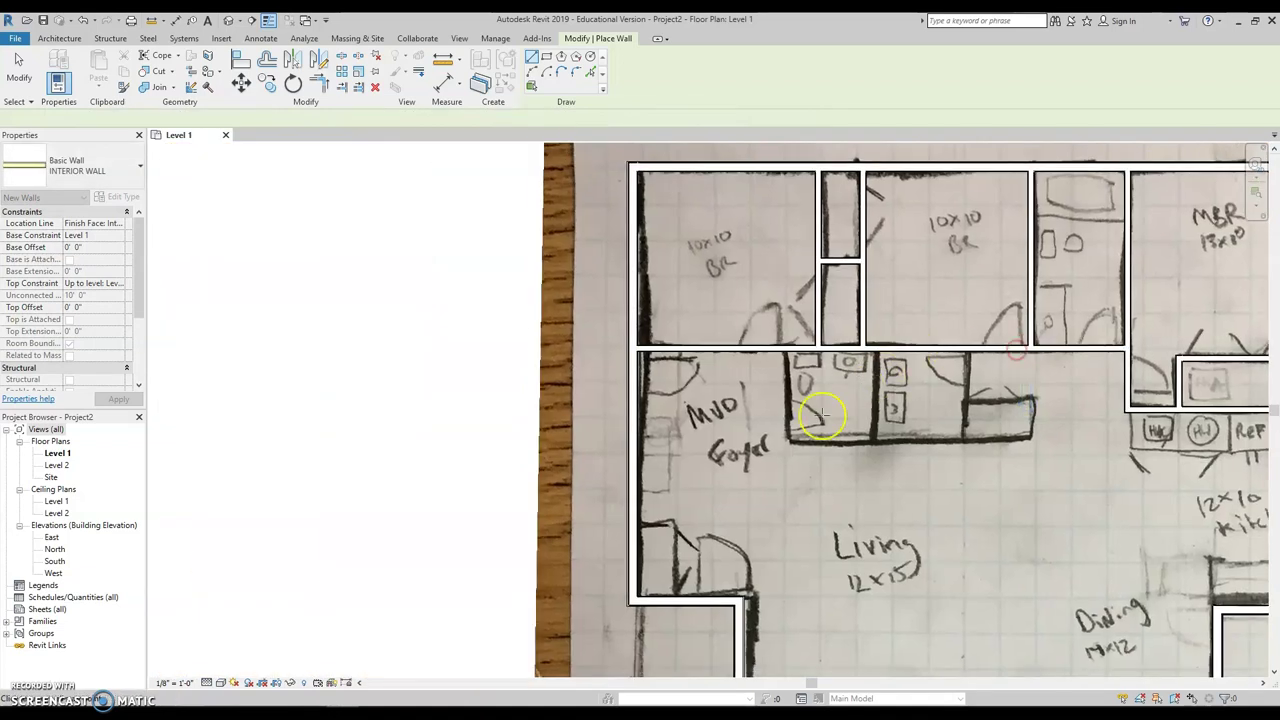
{"action": "key", "text": "Escape"}
{"action": "key", "text": "Escape"}
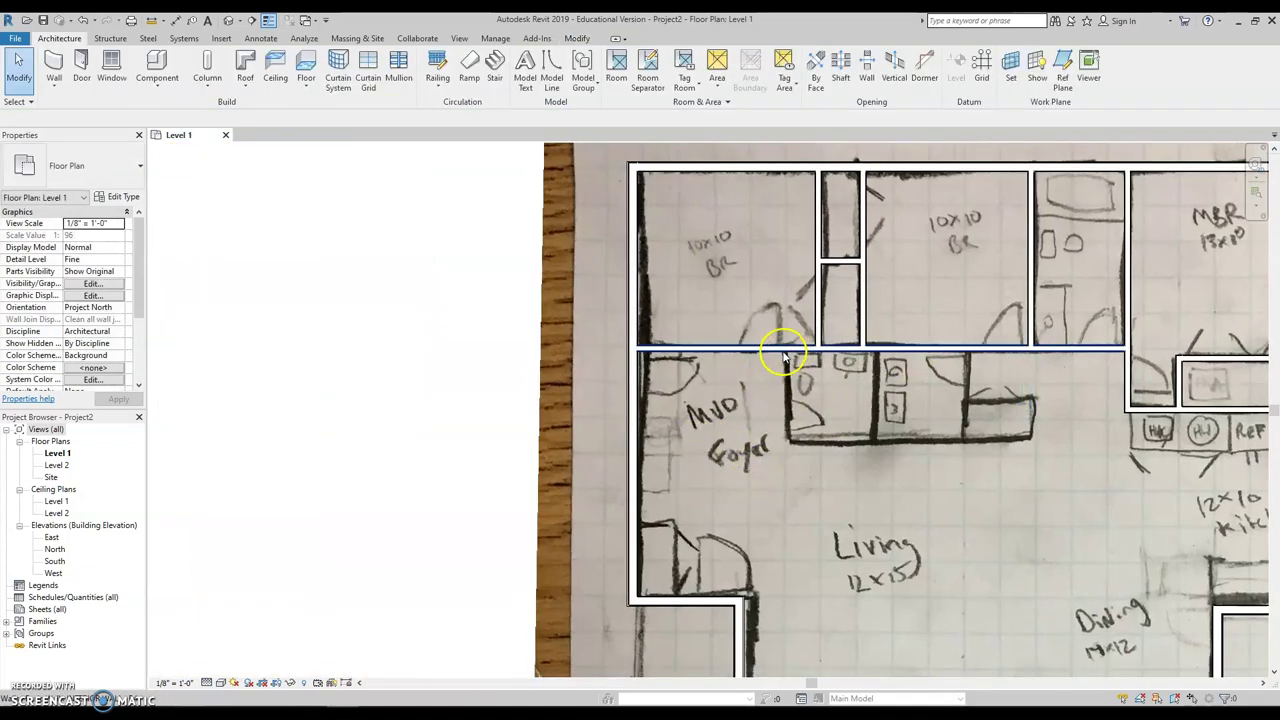
- Trace one wall chain along the bathrooms' left side and bottom, then up and across the closet
{"action": "scroll", "coordinate": [783, 357], "scroll_direction": "up", "scroll_amount": 4}
{"action": "key", "text": "w"}
{"action": "key", "text": "a"}
{"action": "left_click", "coordinate": [783, 366]}
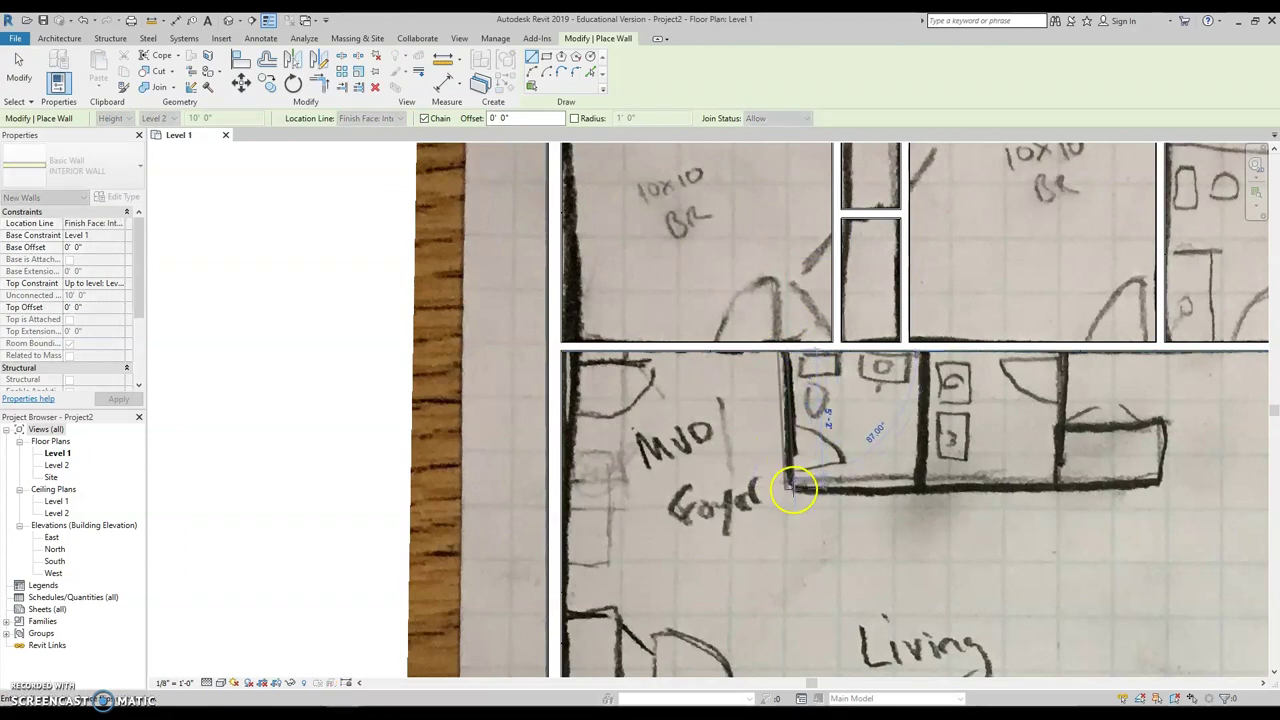
{"action": "left_click", "coordinate": [789, 490]}
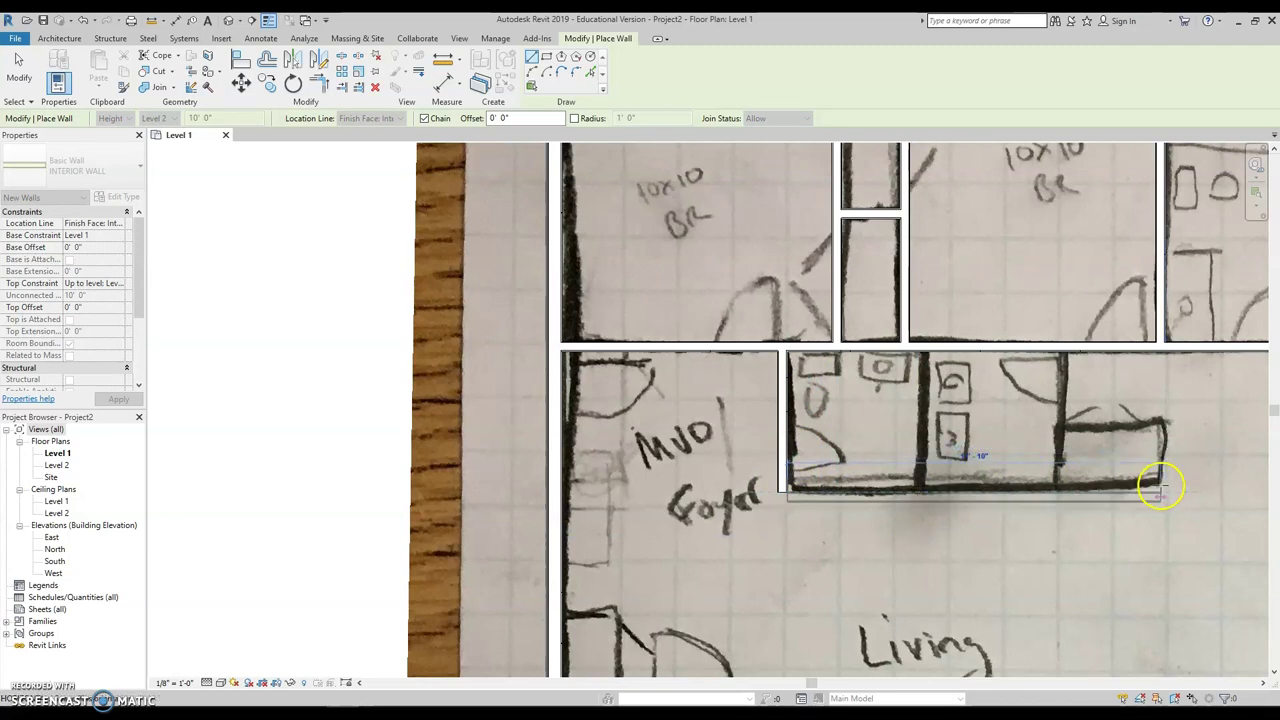
{"action": "left_click", "coordinate": [1160, 488]}
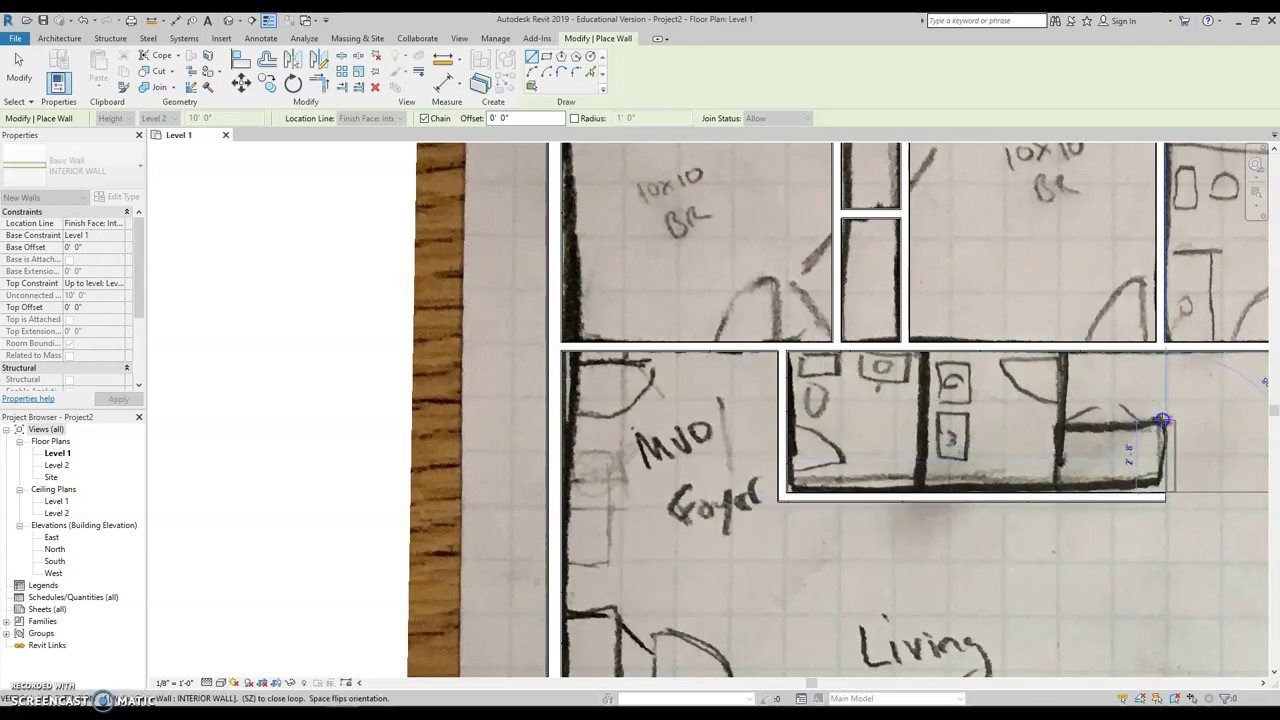
{"action": "left_click", "coordinate": [1162, 421]}
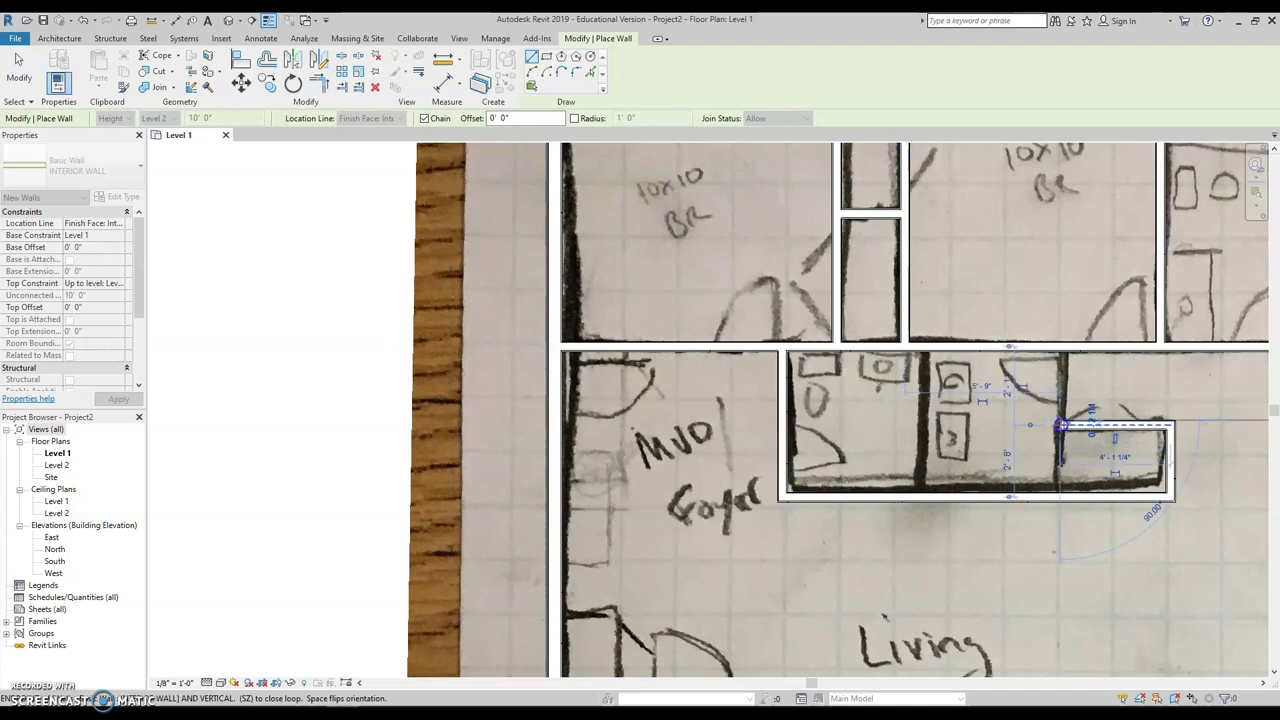
{"action": "left_click", "coordinate": [1060, 425]}
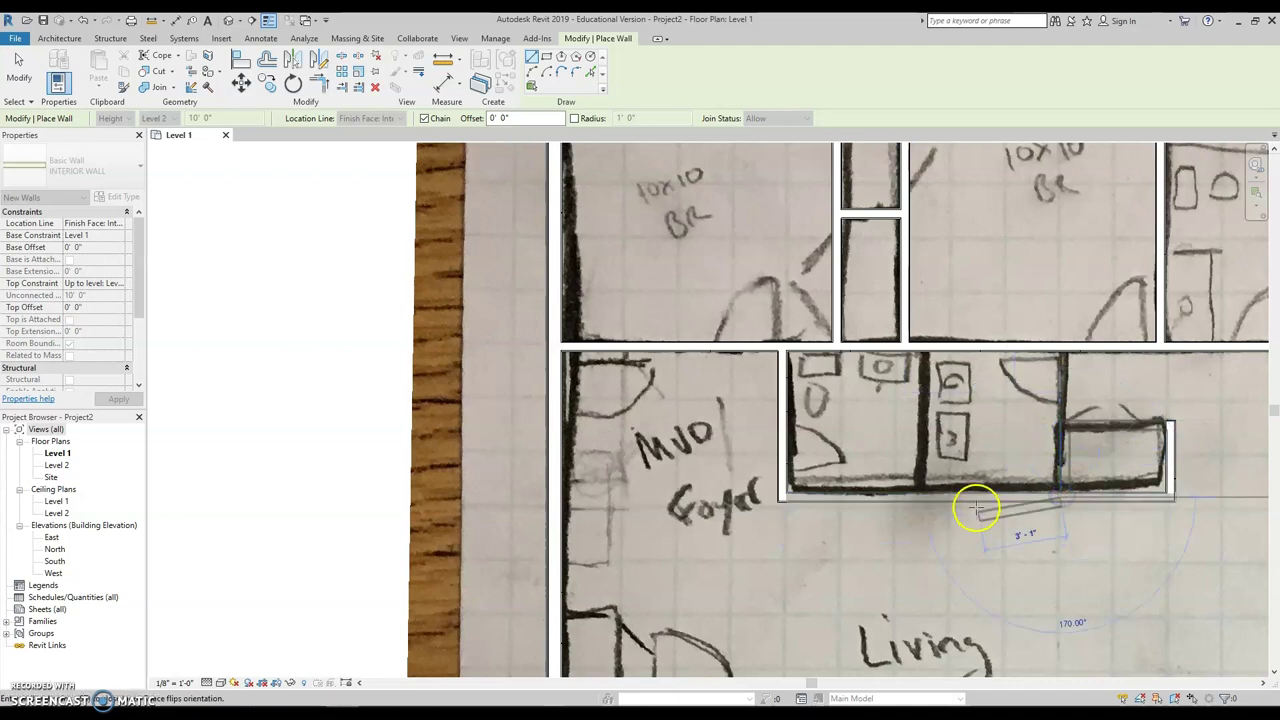
{"action": "key", "text": "Escape"}
- Draw a dividing wall between the two bathrooms up to the hallway wall
{"action": "left_click", "coordinate": [920, 487]}
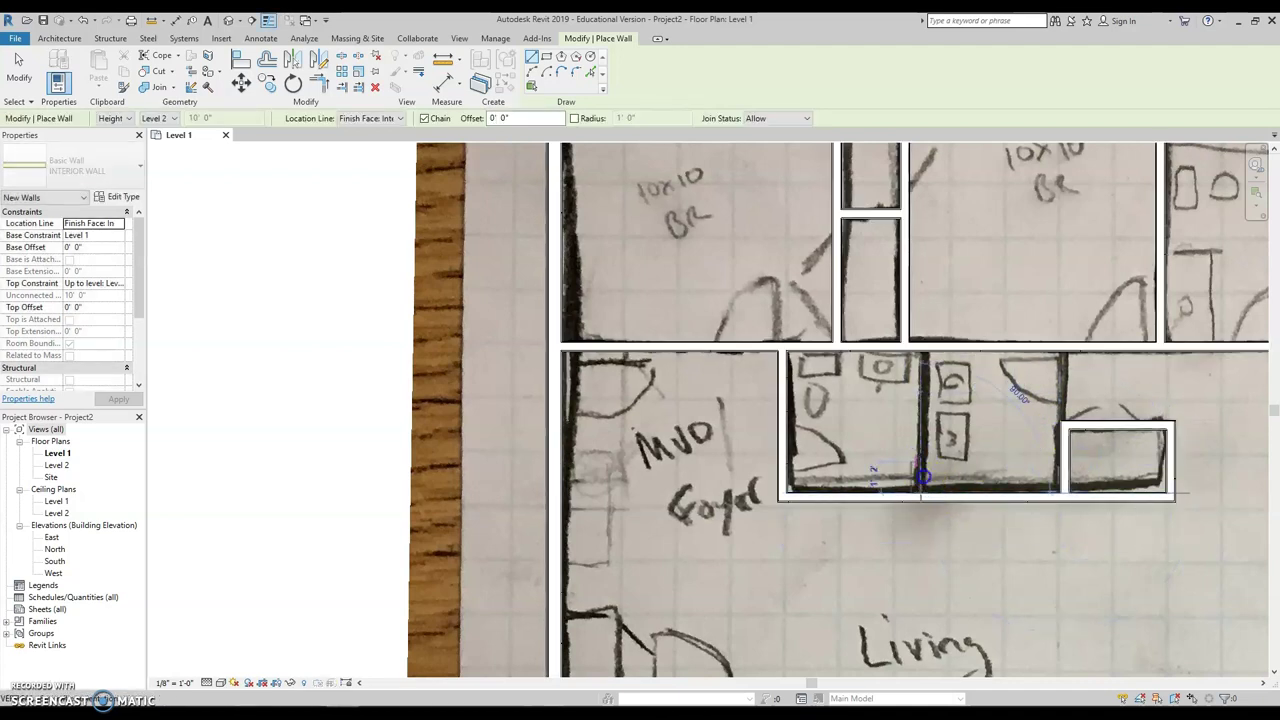
{"action": "left_click", "coordinate": [921, 350]}
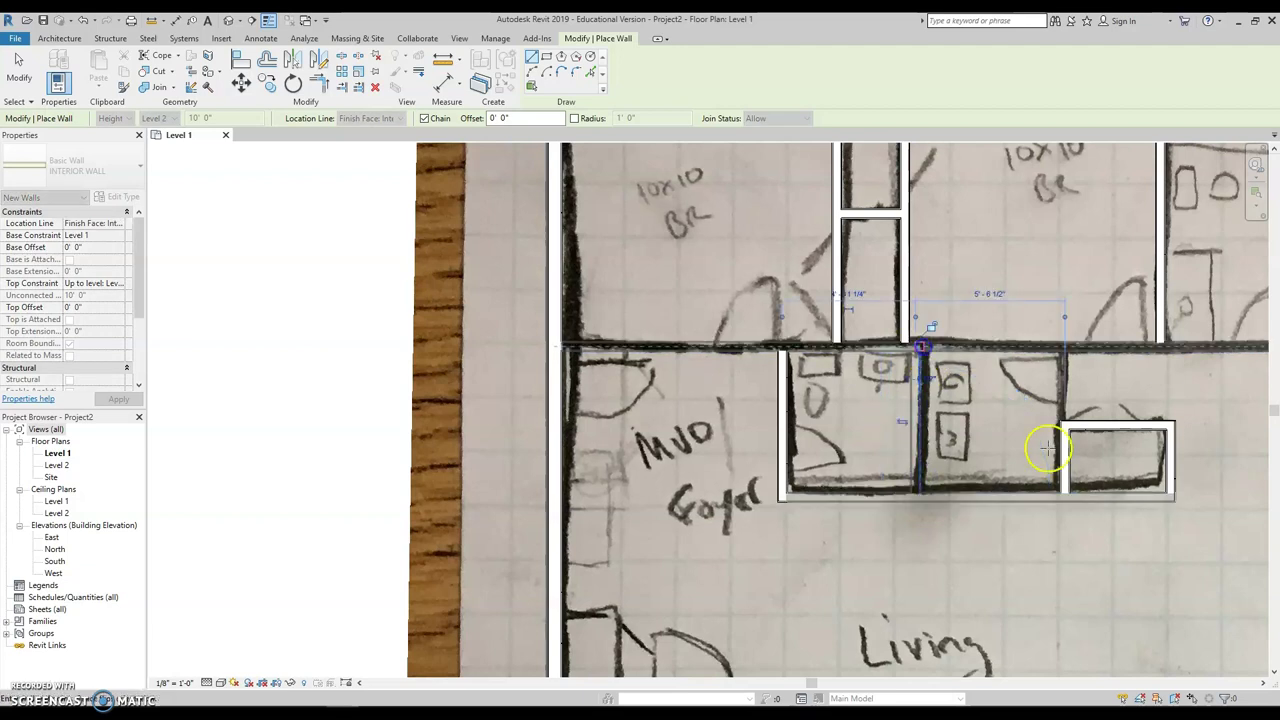
{"action": "key", "text": "Escape"}
{"action": "key", "text": "Escape"}
- Extend the short wall beside the closet up to the hallway wall, then recenter the plan
{"action": "left_click", "coordinate": [918, 418]}
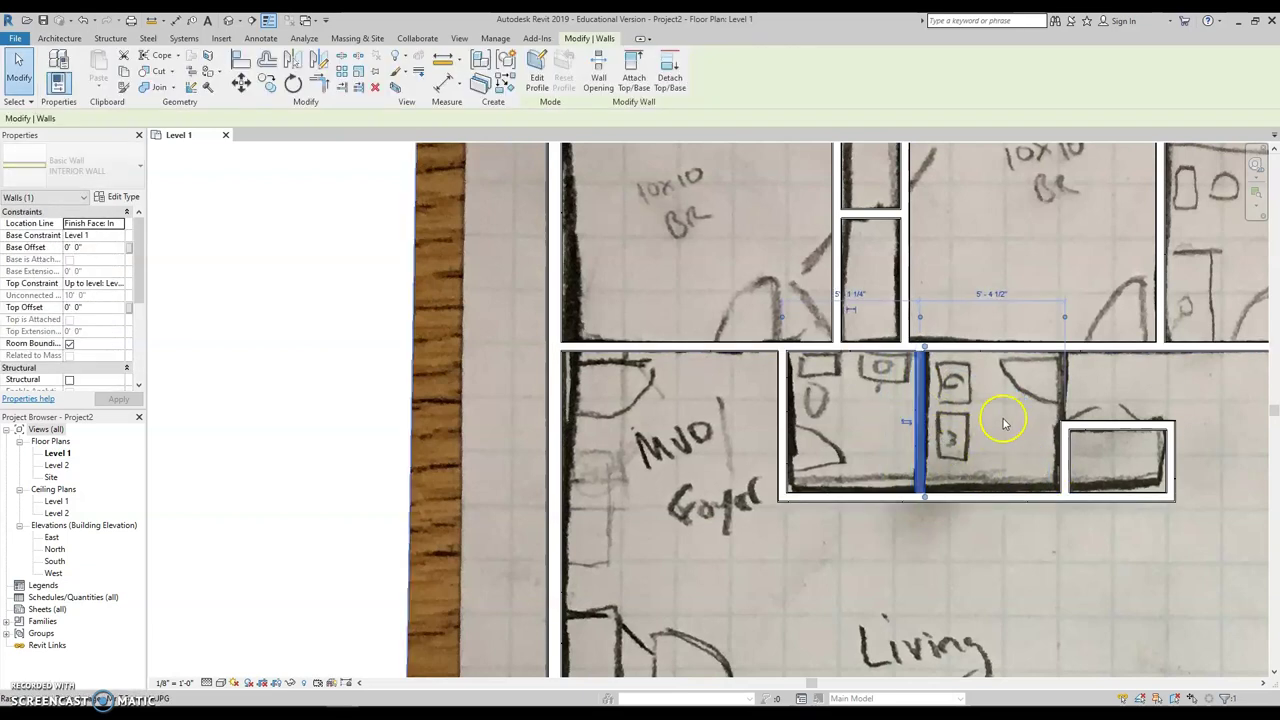
{"action": "left_click", "coordinate": [1068, 458]}
{"action": "left_click_drag", "start_coordinate": [1062, 428], "coordinate": [1059, 348]}
{"action": "left_click", "coordinate": [1075, 577]}
{"action": "scroll", "coordinate": [1075, 577], "scroll_direction": "down", "scroll_amount": 5}
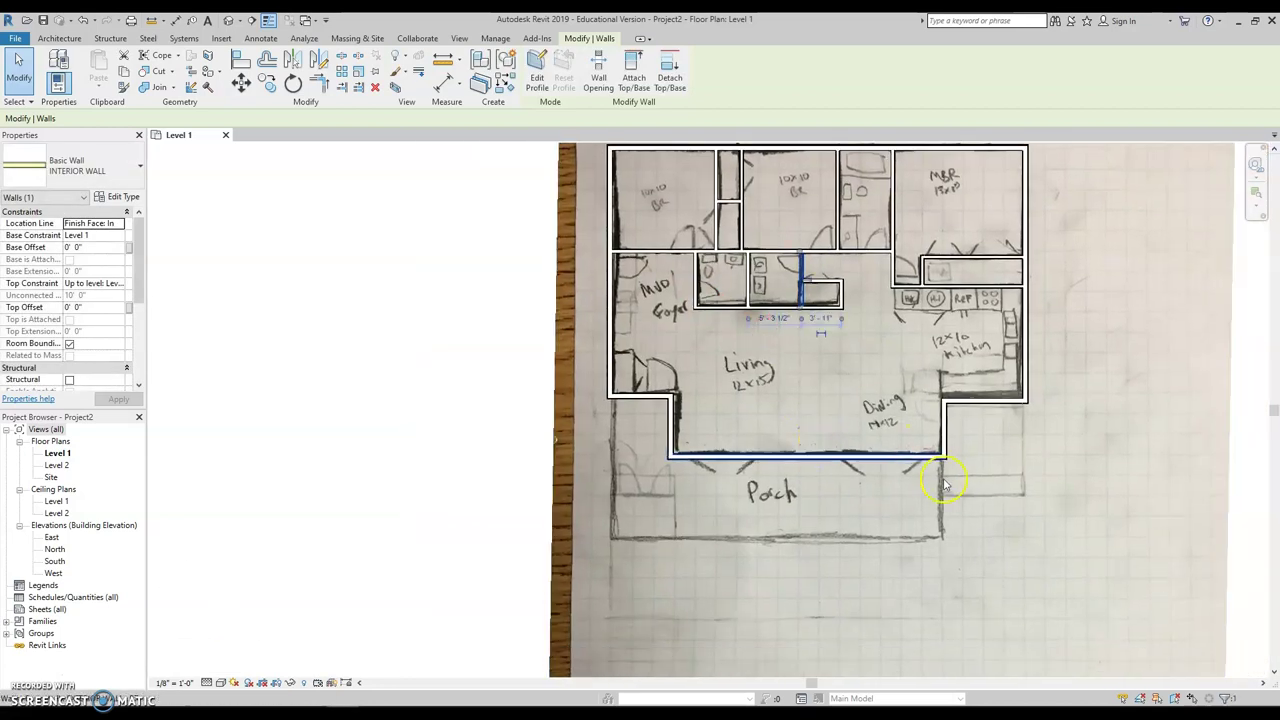
{"action": "middle_click_drag", "start_coordinate": [1000, 520], "coordinate": [988, 608]}
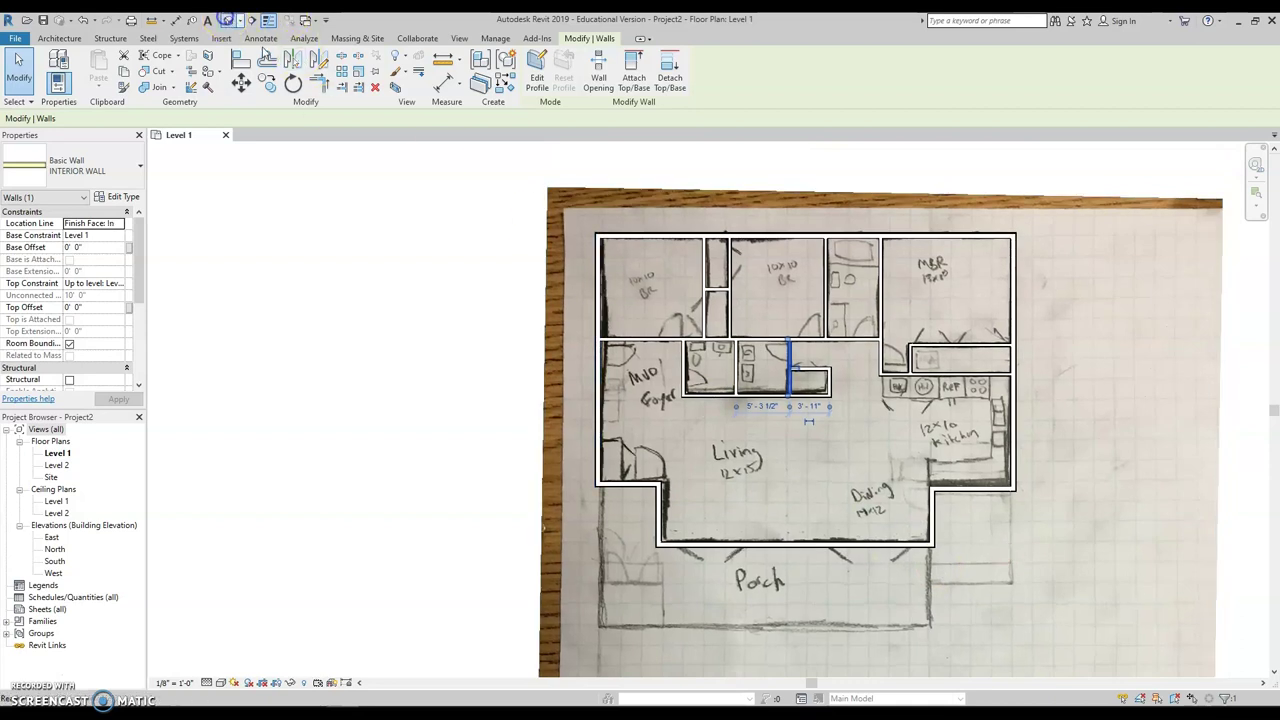
- Inspect the traced walls in the default 3D view with the Shaded visual style
{"action": "left_click", "coordinate": [228, 20]}
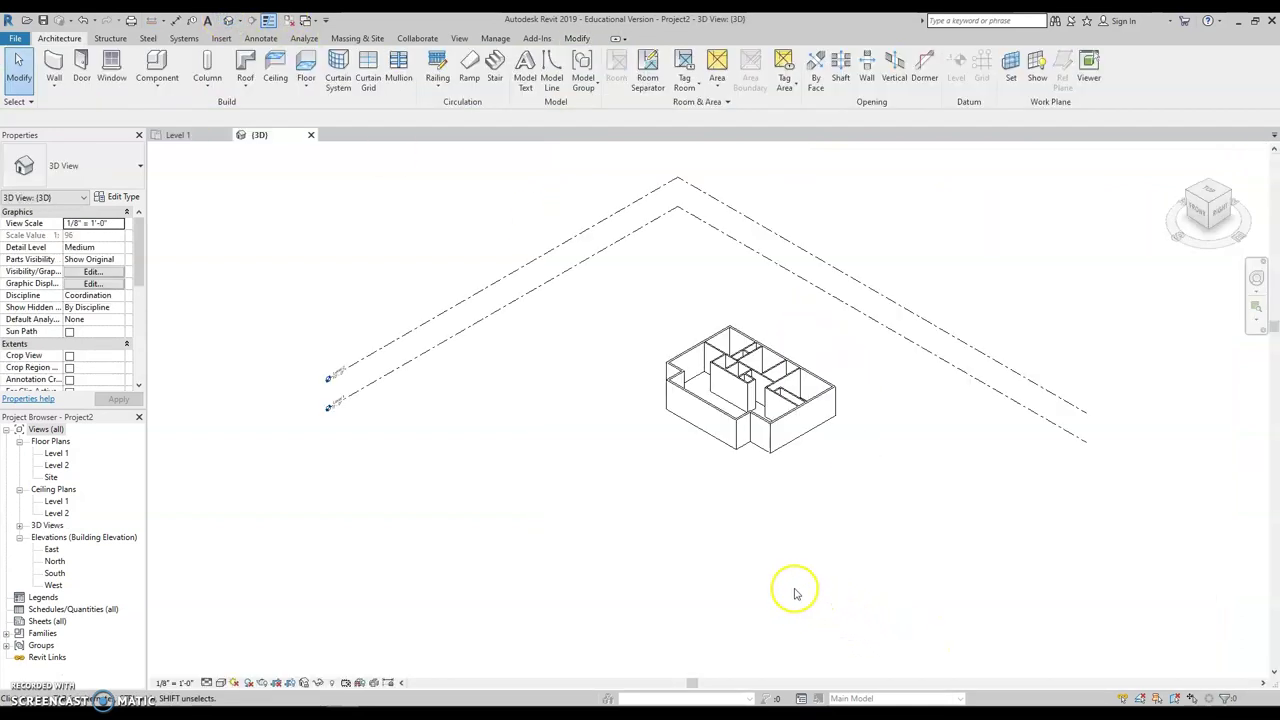
{"action": "left_click", "coordinate": [224, 684]}
{"action": "left_click", "coordinate": [262, 654]}
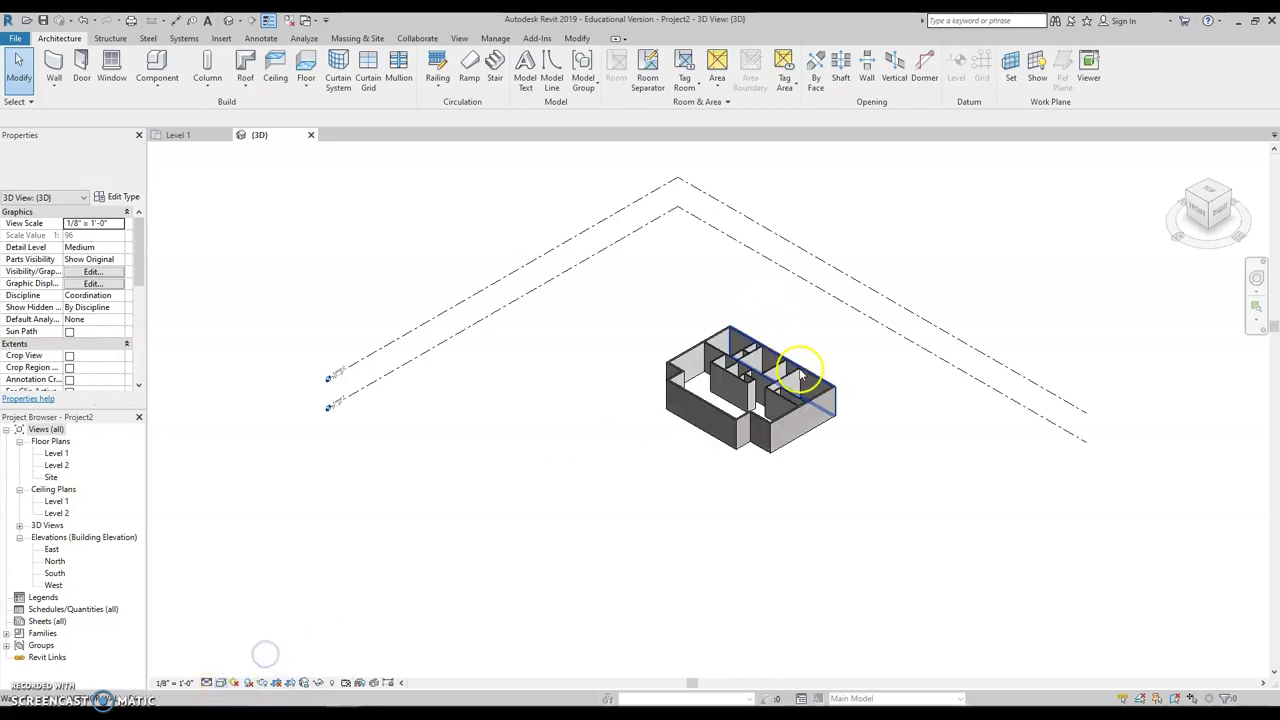
{"action": "scroll", "coordinate": [752, 383], "scroll_direction": "up", "scroll_amount": 3}
{"action": "scroll", "coordinate": [752, 383], "scroll_direction": "up", "scroll_amount": 3}
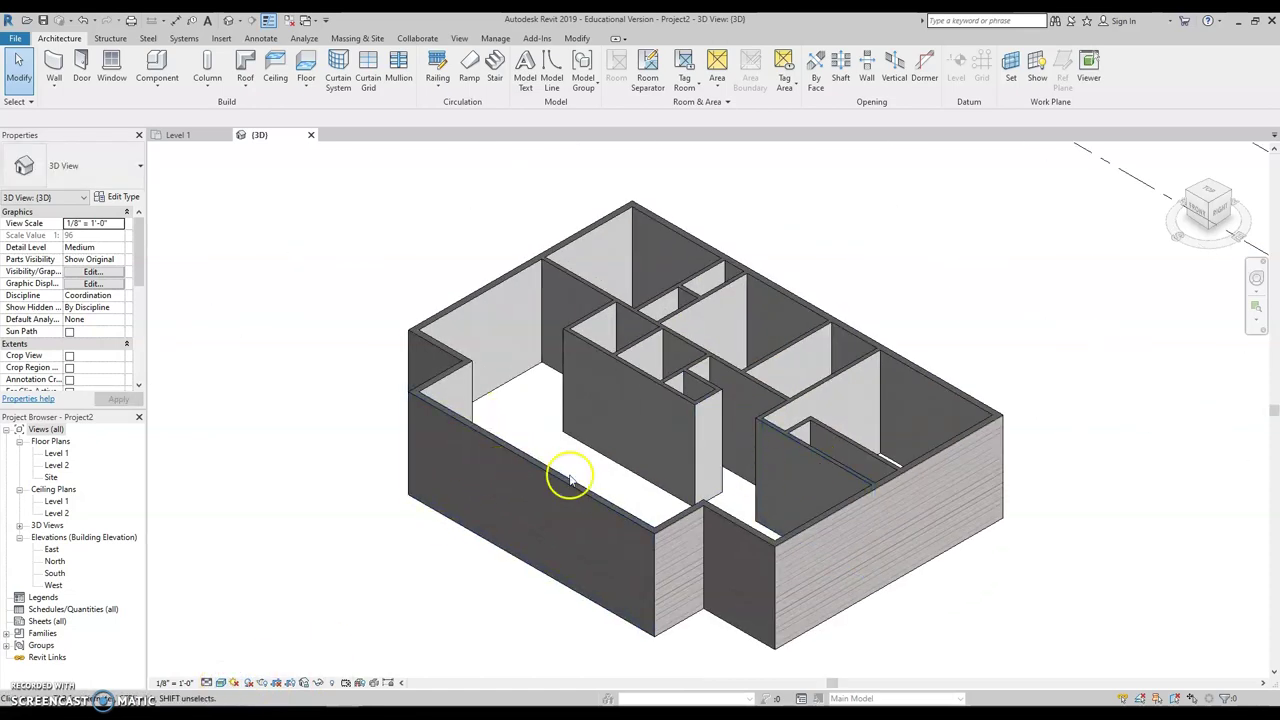
{"action": "scroll", "coordinate": [462, 586], "scroll_direction": "down", "scroll_amount": 5}
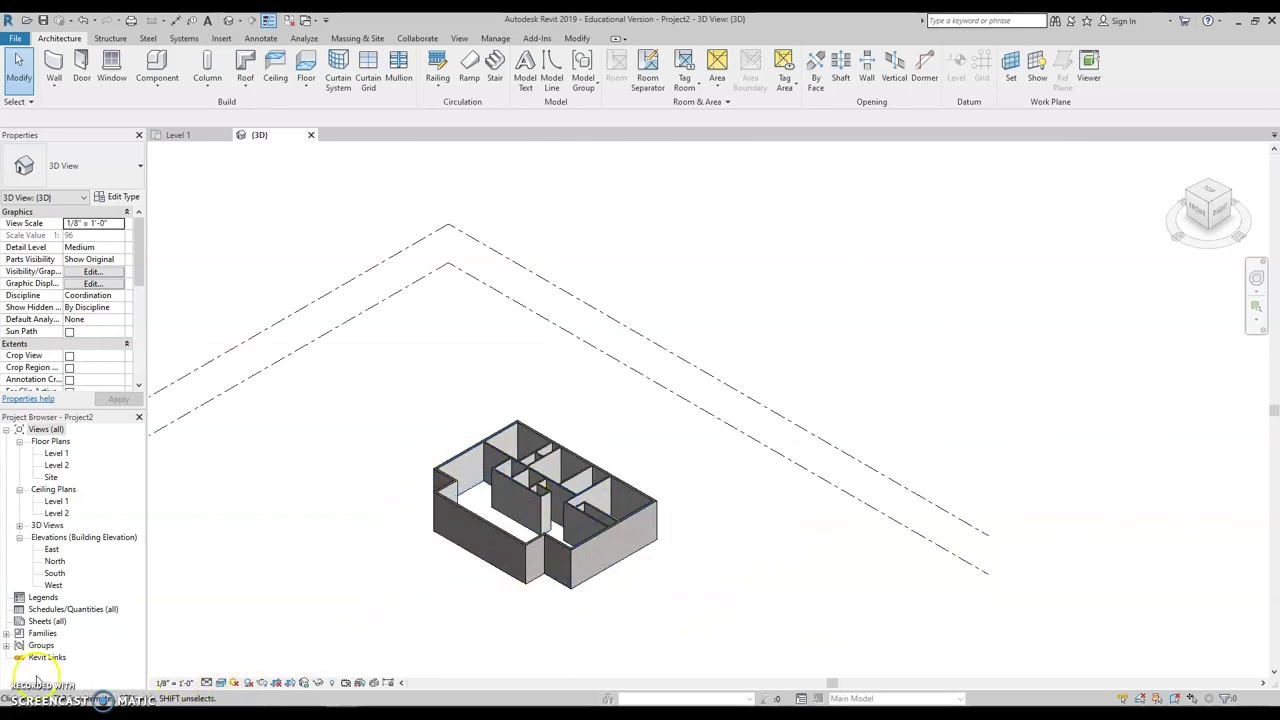
- Return to the Level 1 floor plan from the Project Browser
{"action": "double_click", "coordinate": [56, 453]}
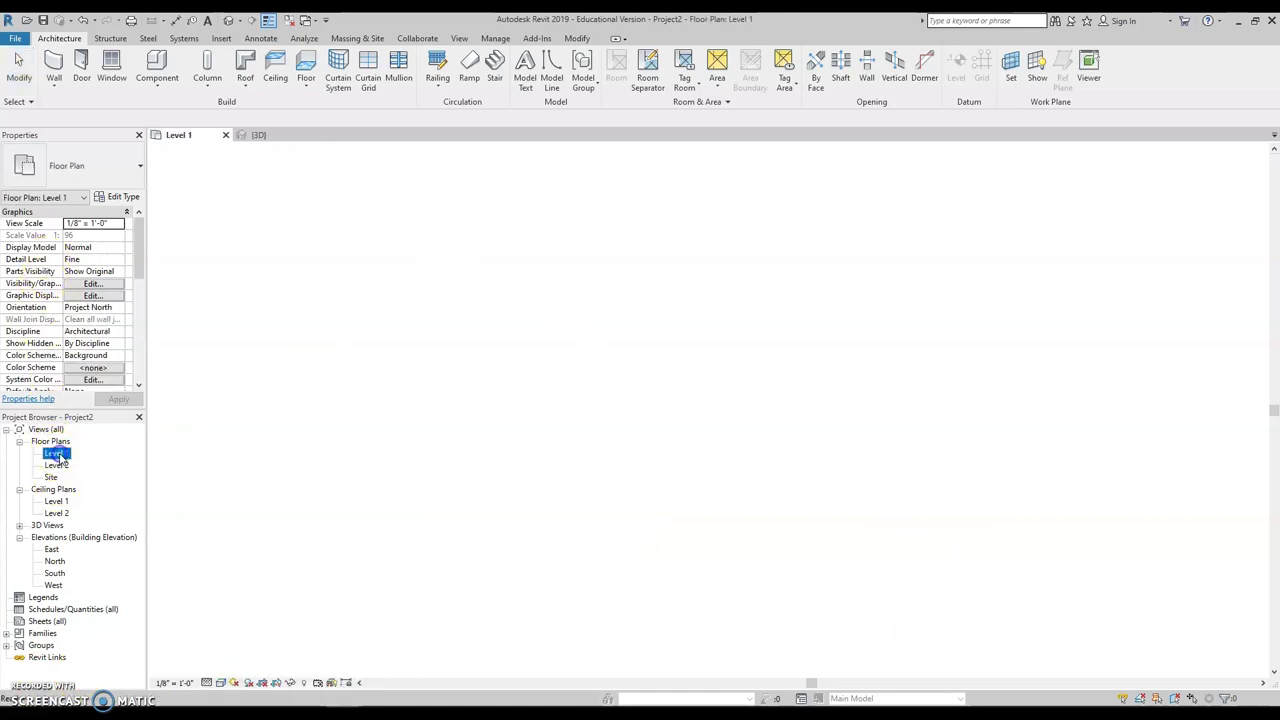
{"action": "scroll", "coordinate": [890, 357], "scroll_direction": "down", "scroll_amount": 2}
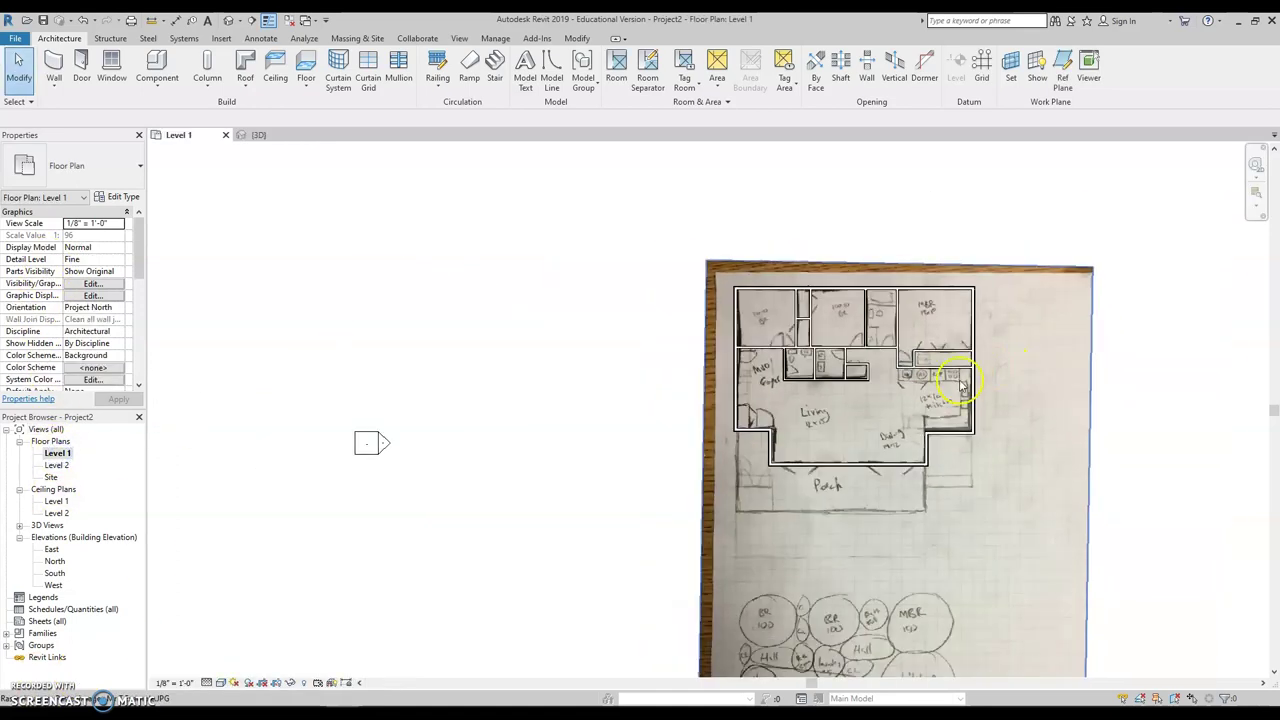
{"action": "scroll", "coordinate": [930, 375], "scroll_direction": "up", "scroll_amount": 1}
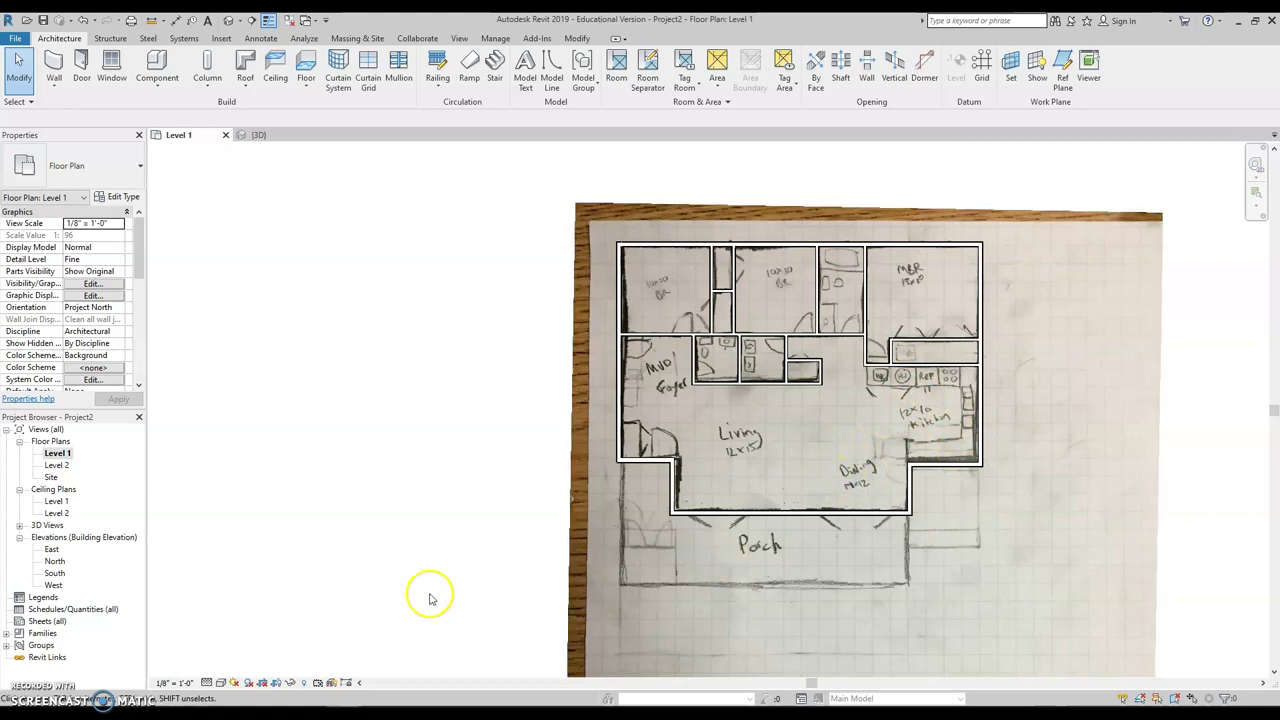